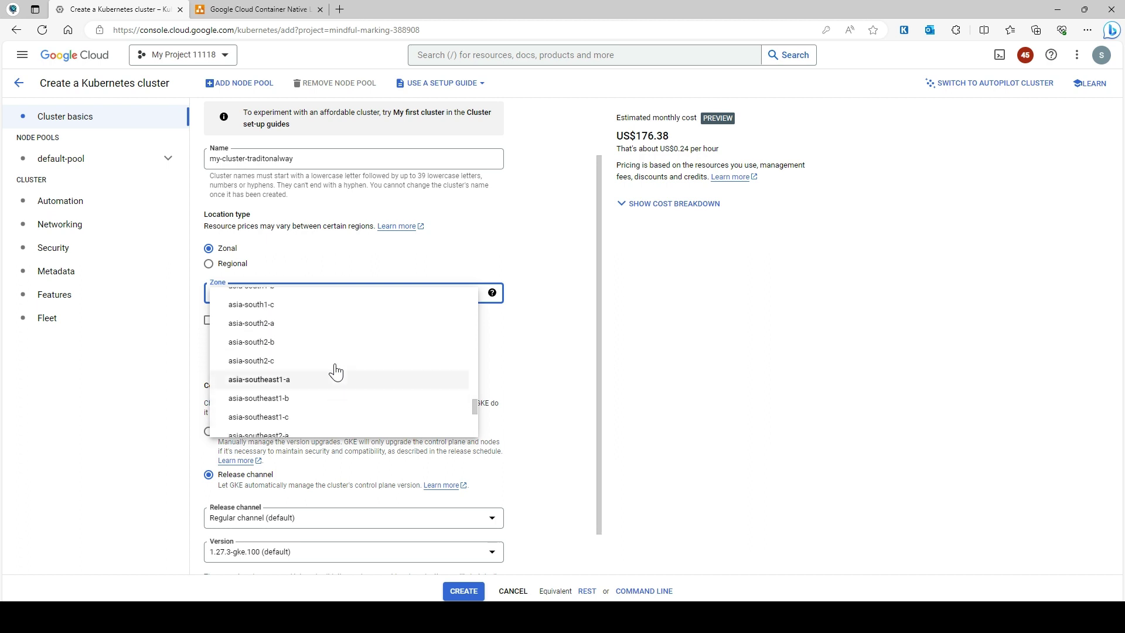
# Set the zonal location of the my-cluster-traditonalway cluster to asia-south2-a.
pyautogui.scroll(1, 328, 364)
pyautogui.click(261, 330)
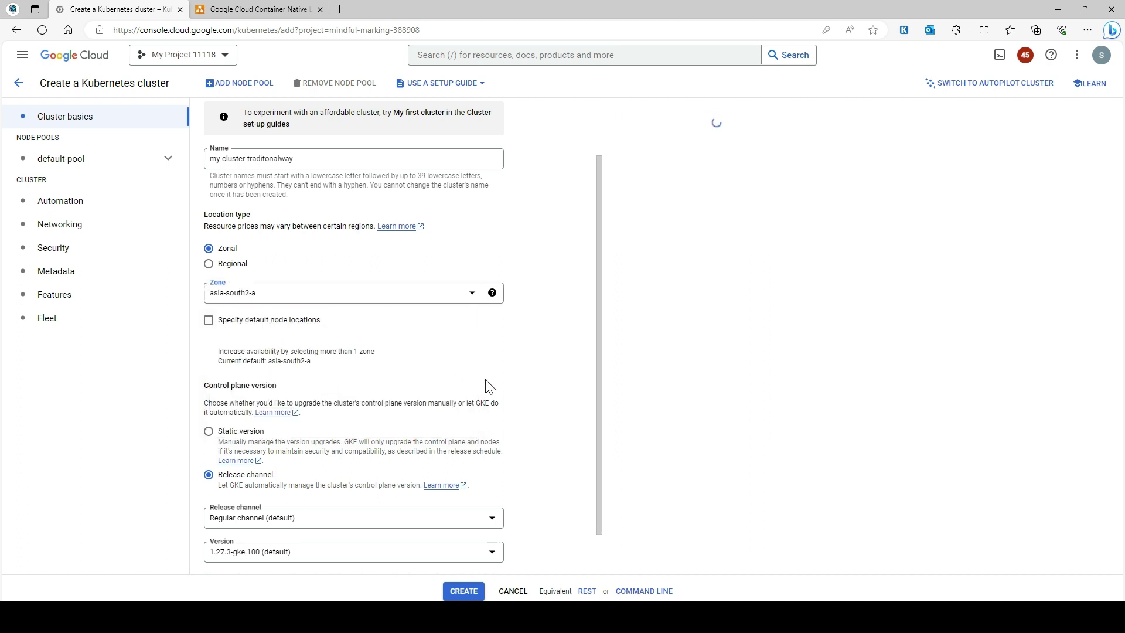
pyautogui.scroll(-1, 348, 372)
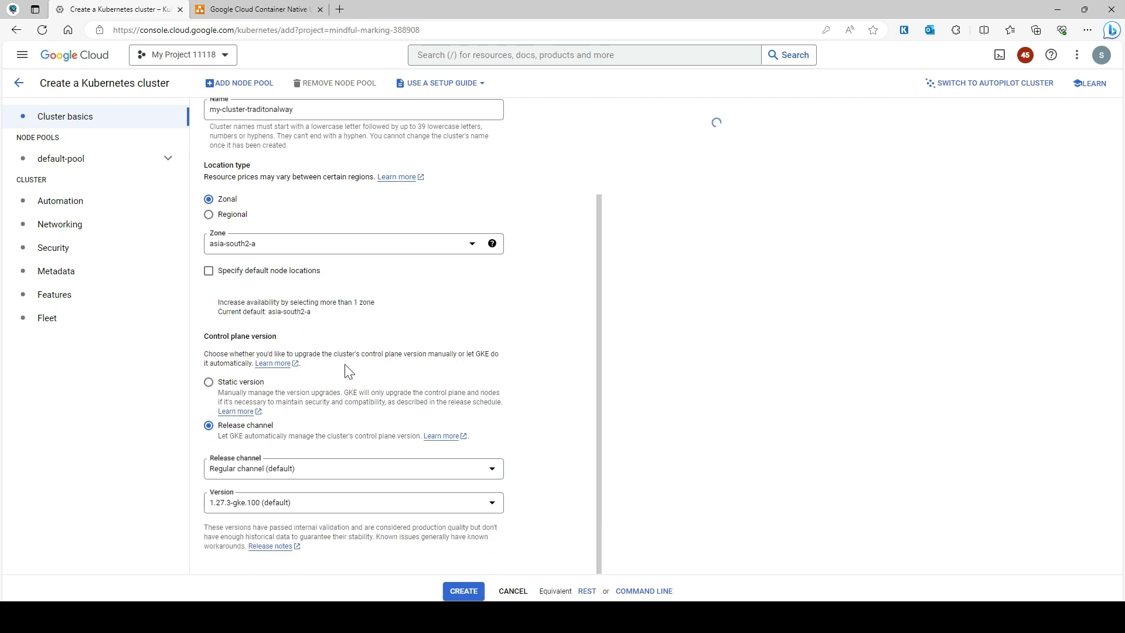
# Set the machine type of the default-pool nodes to e2-small (2 vCPU, 1 core, 2 GB memory).
pyautogui.click(81, 162)
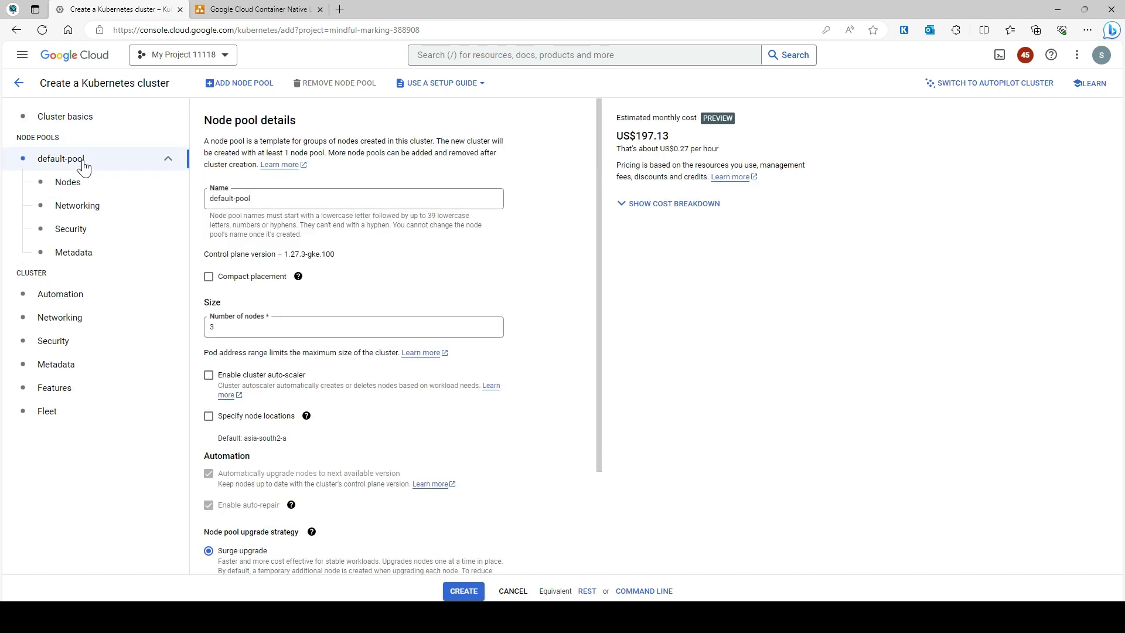
pyautogui.click(75, 186)
pyautogui.scroll(-3, 342, 249)
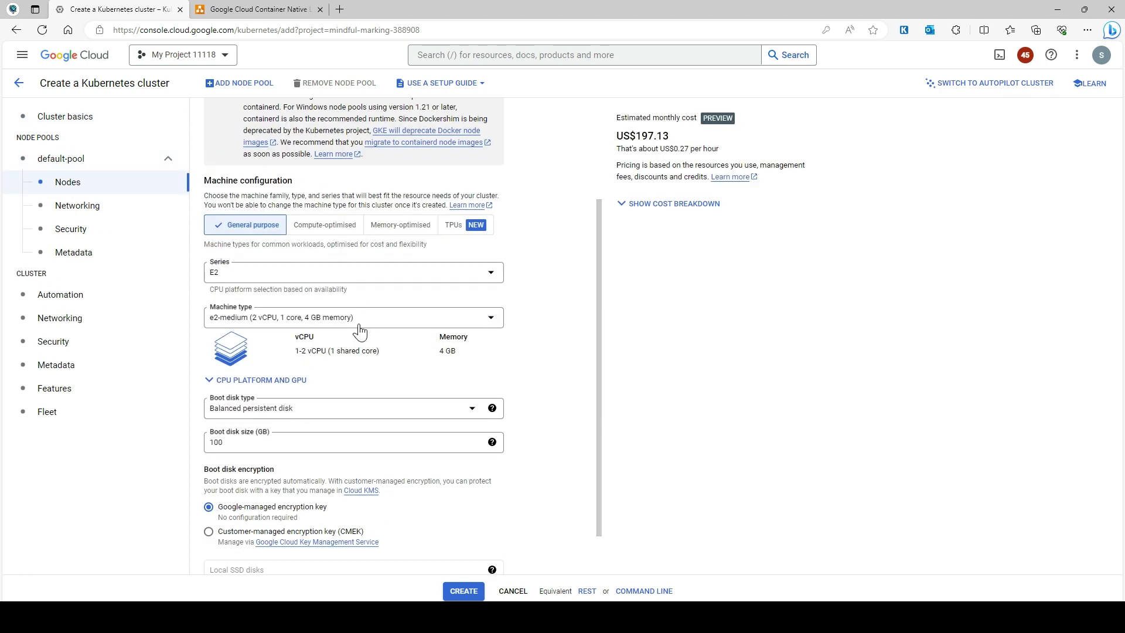
pyautogui.click(357, 323)
pyautogui.click(275, 413)
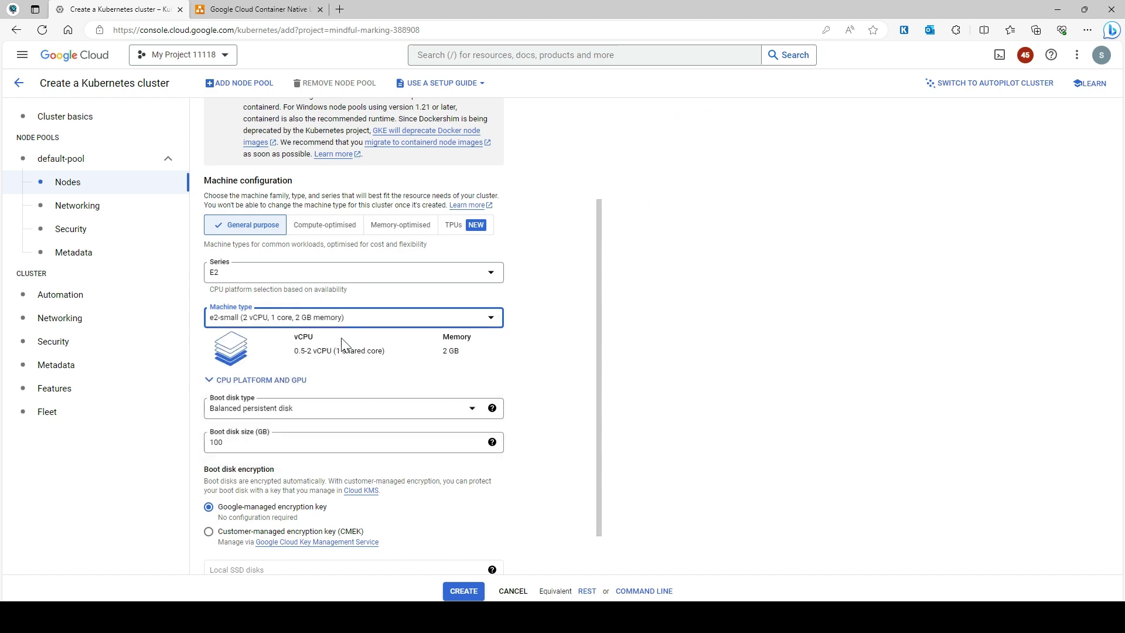
pyautogui.scroll(-1, 345, 345)
# Set the default-pool size to 2 nodes.
pyautogui.scroll(4, 336, 340)
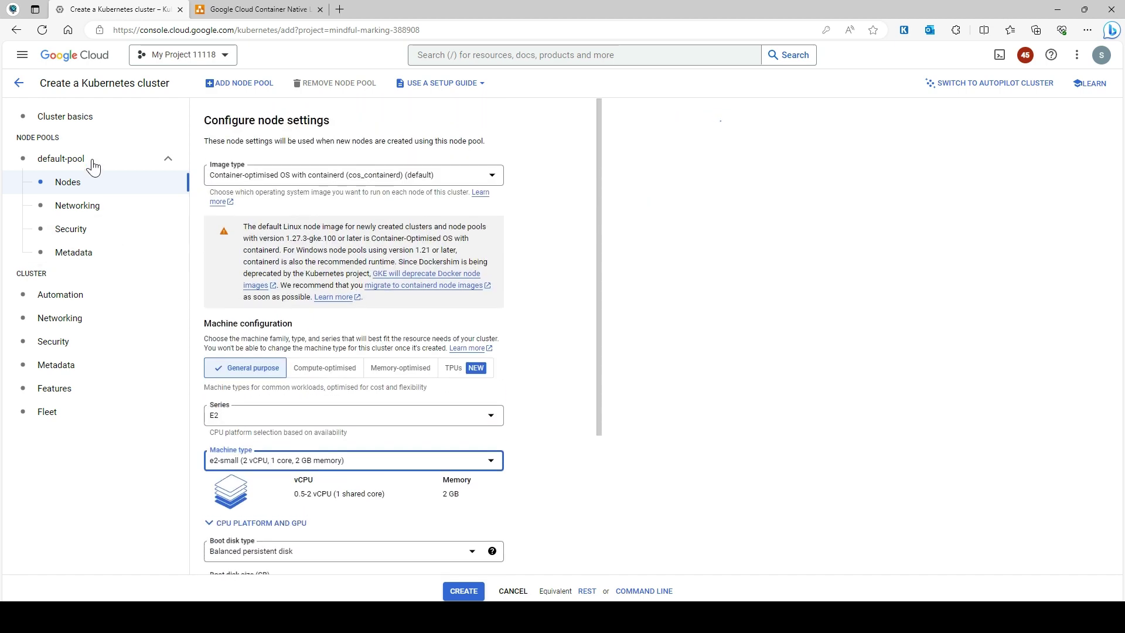
pyautogui.click(143, 168)
pyautogui.click(231, 327)
pyautogui.press('BackSpace')
pyautogui.write('2')
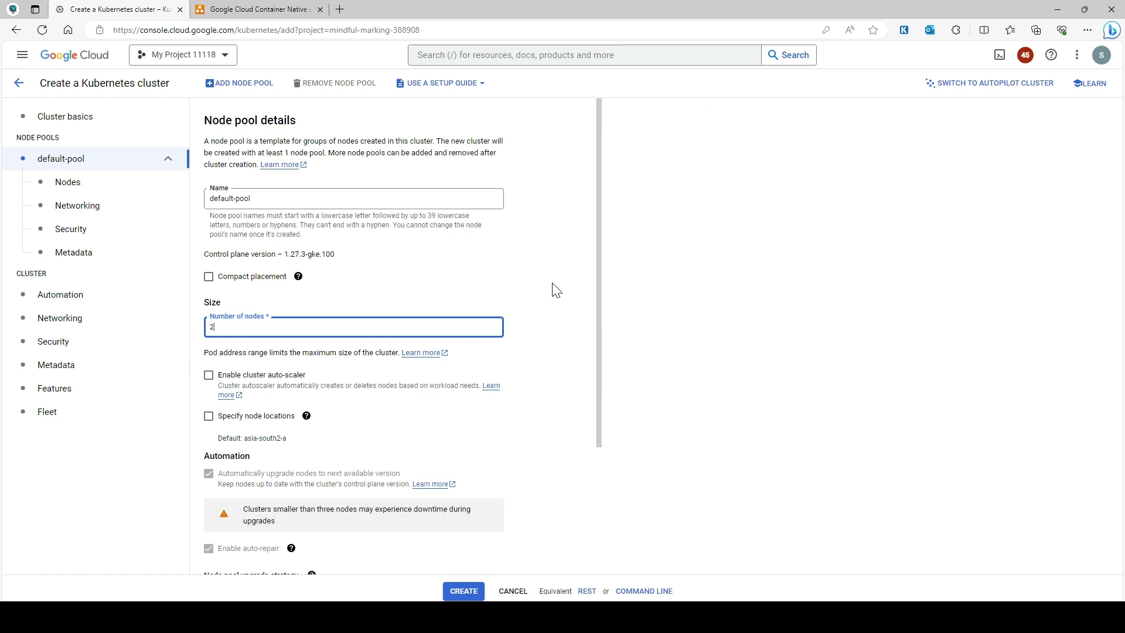
pyautogui.scroll(-1, 367, 372)
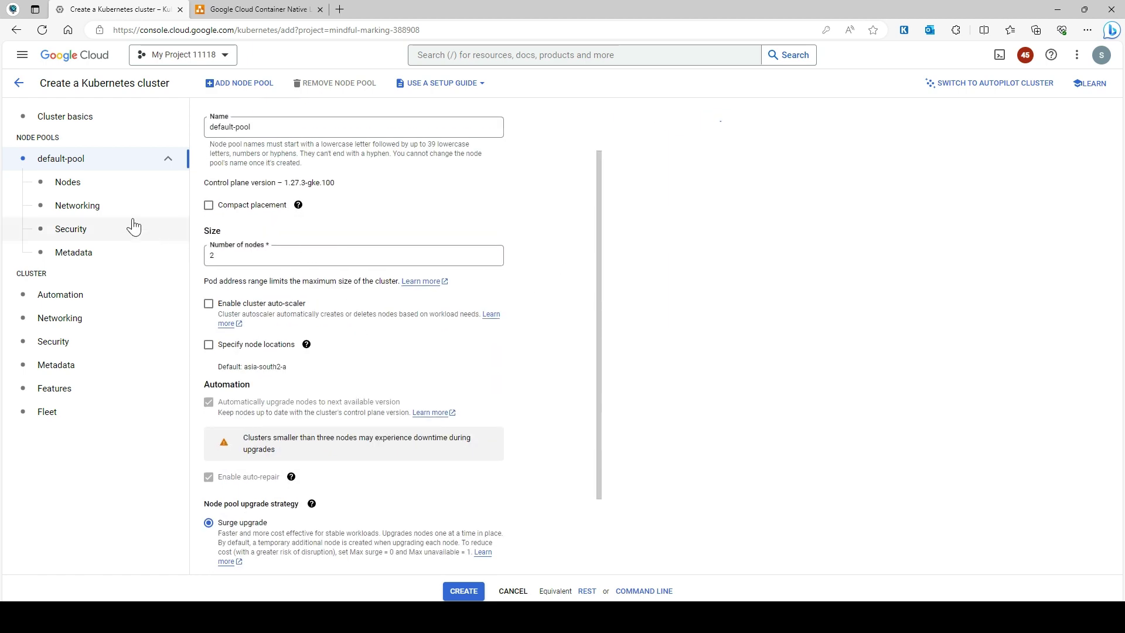
# Disable VPC-native traffic routing in the cluster's advanced networking options and create the cluster.
pyautogui.click(68, 324)
pyautogui.scroll(-3, 334, 324)
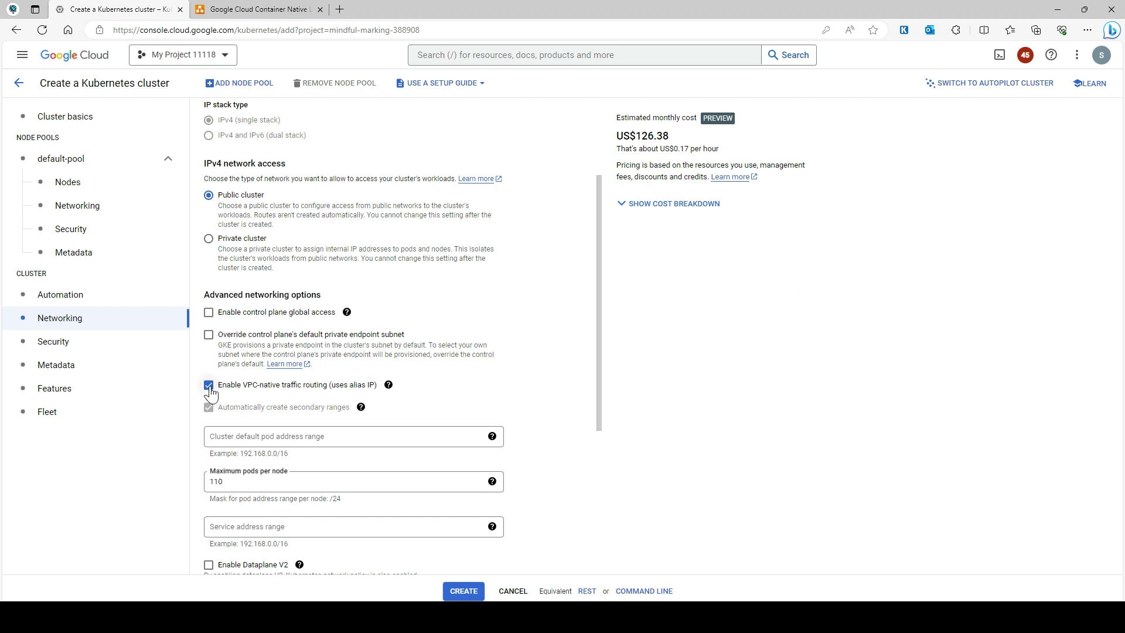
pyautogui.click(209, 387)
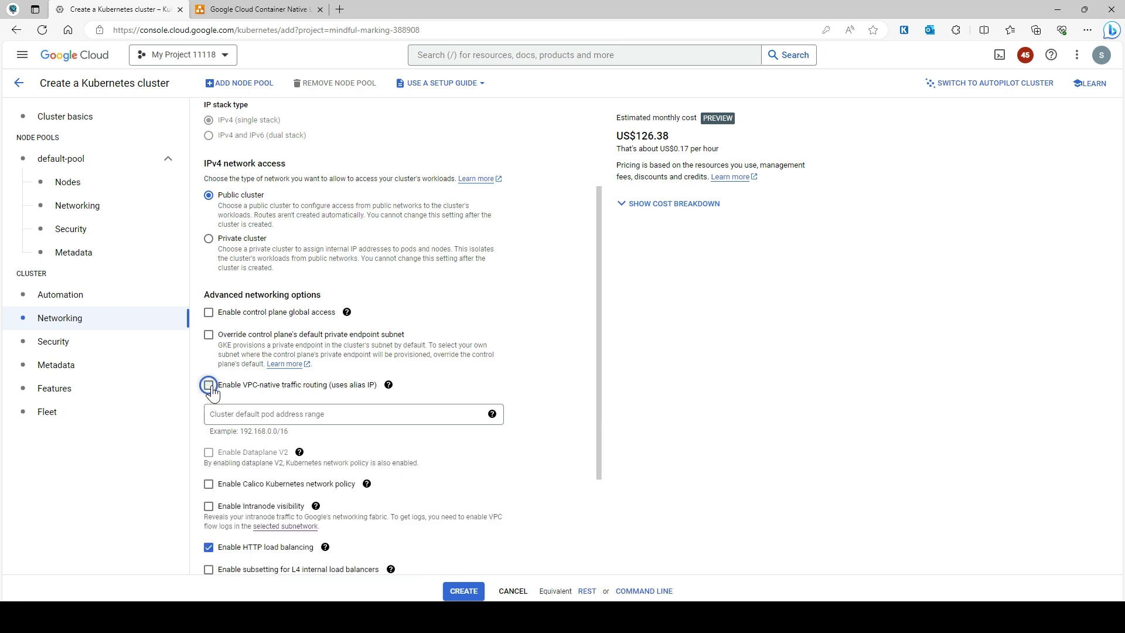
pyautogui.scroll(-2, 340, 388)
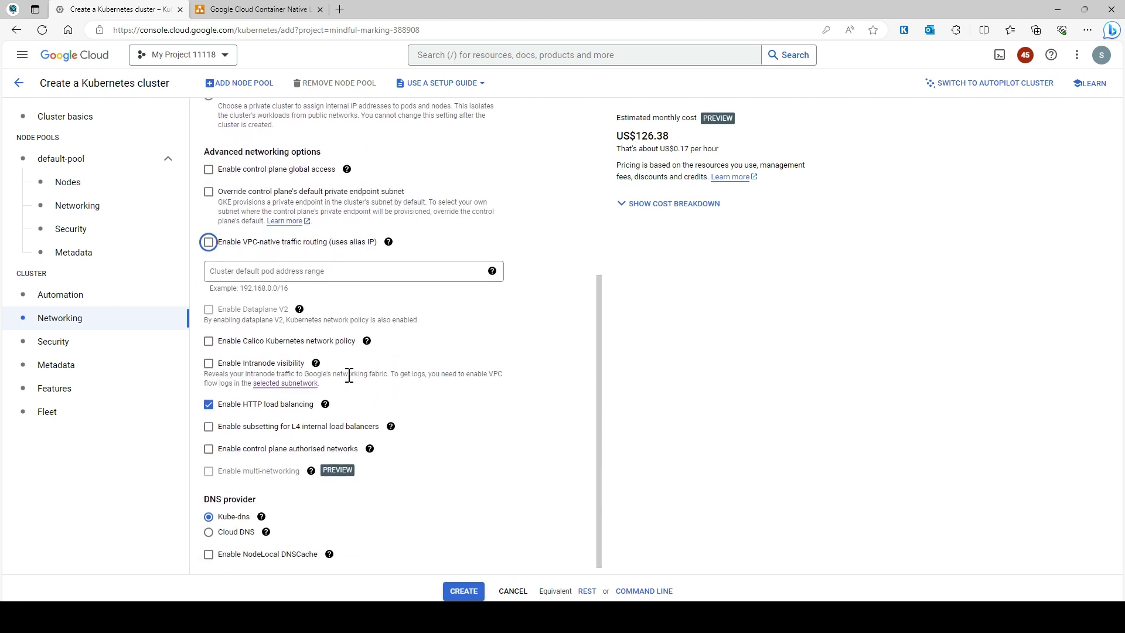
pyautogui.scroll(-1, 386, 393)
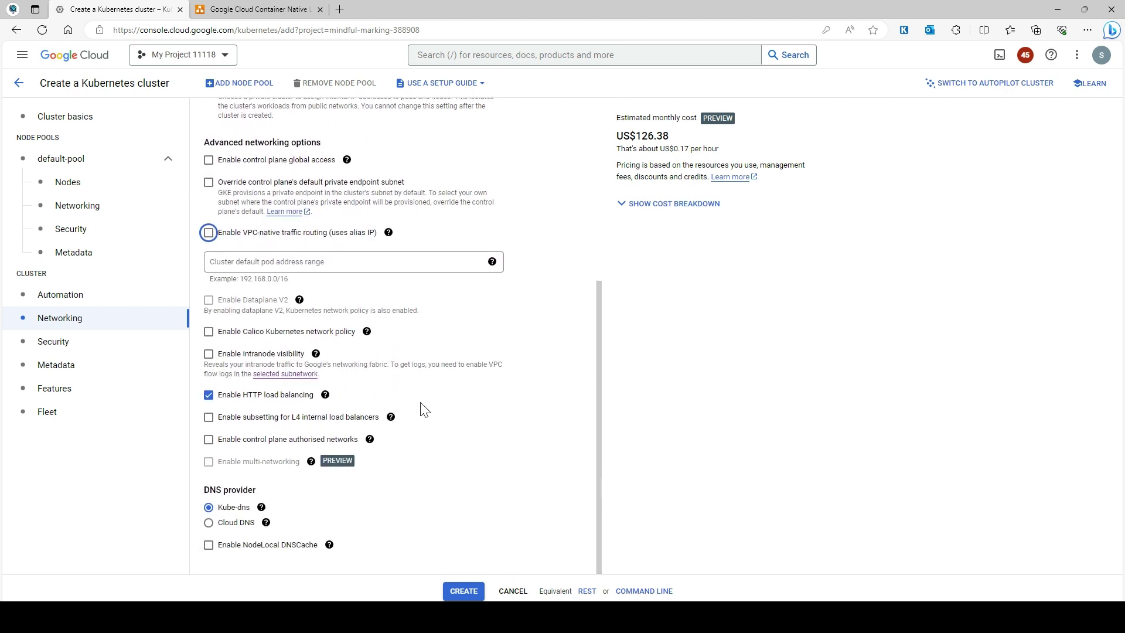
pyautogui.click(460, 591)
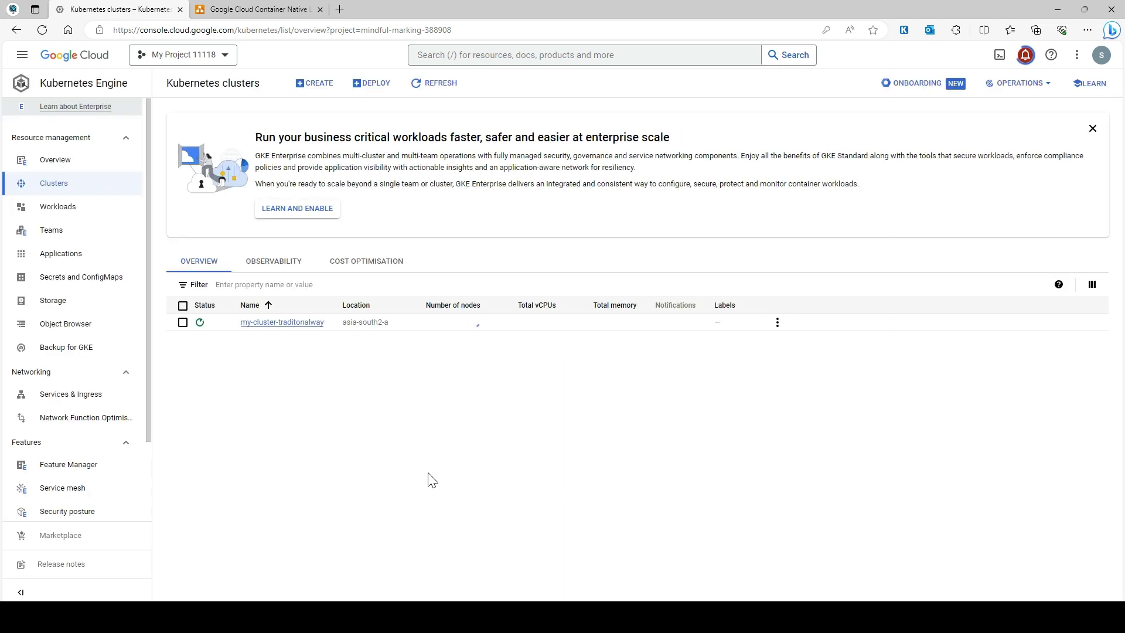
# Start configuring another Standard-mode Kubernetes cluster and name it my-cluster-neg.
pyautogui.click(324, 85)
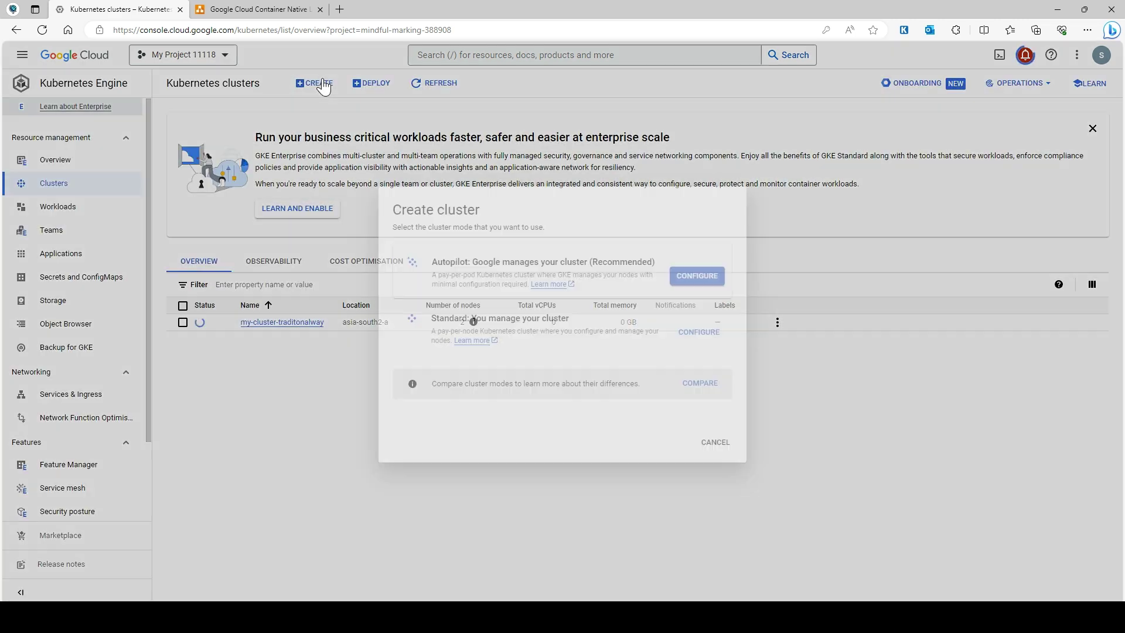
pyautogui.click(700, 333)
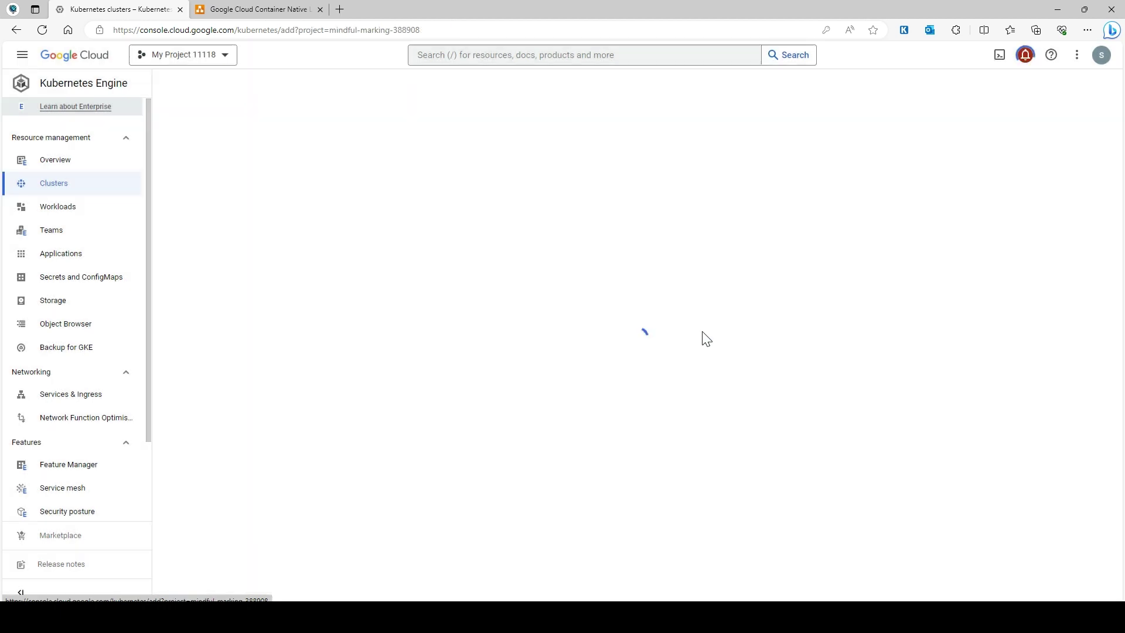
pyautogui.tripleClick(255, 229)
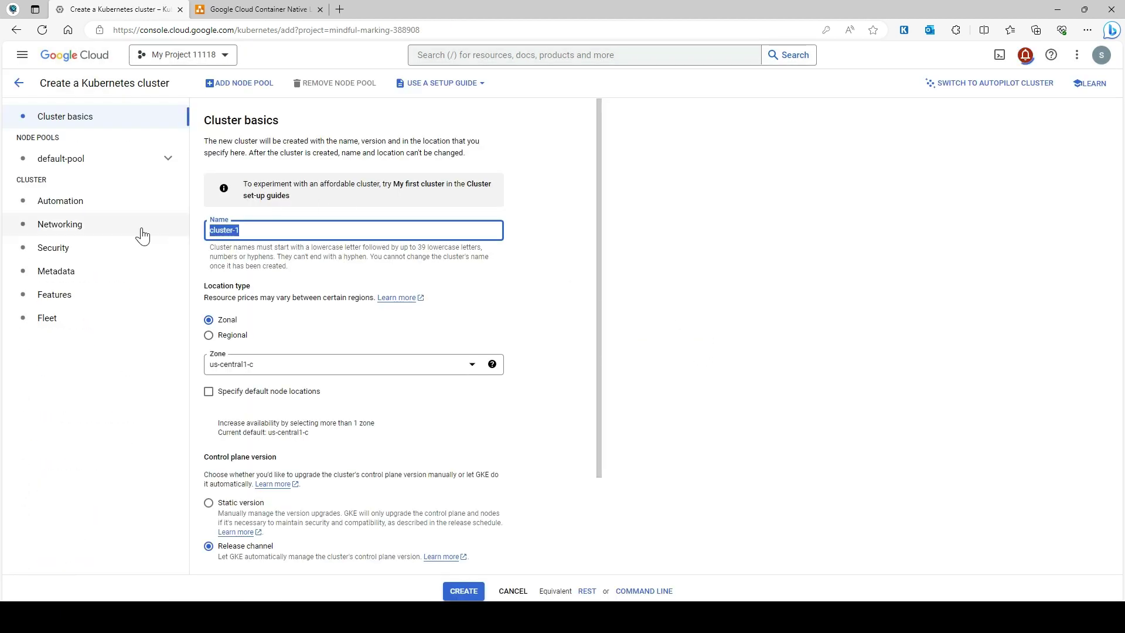
pyautogui.write('my-cluster-neg')
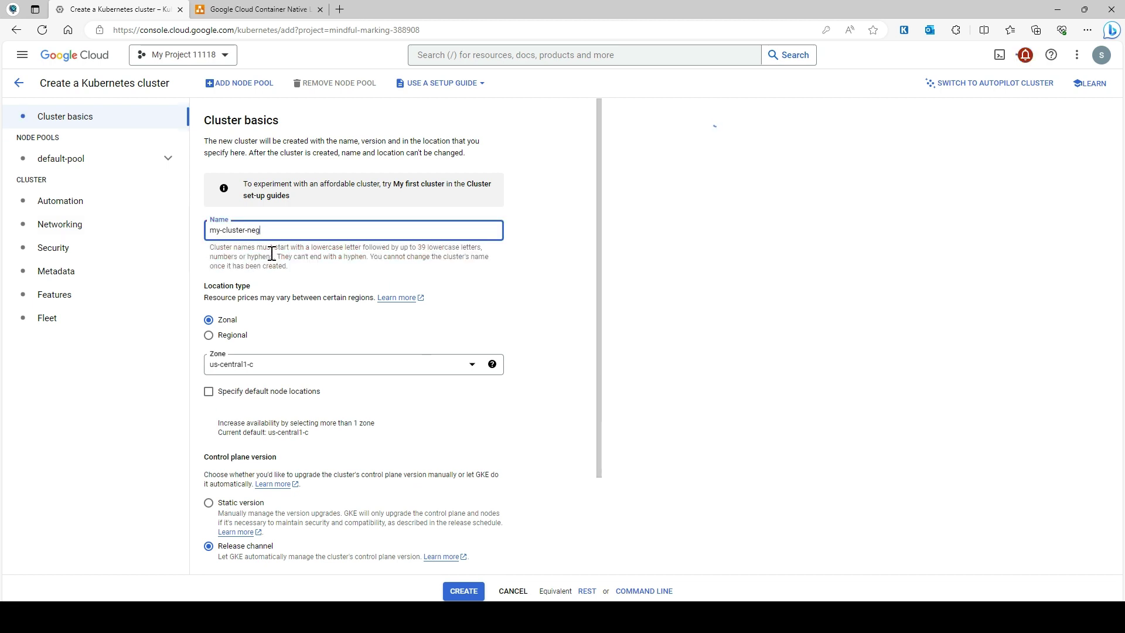
pyautogui.scroll(-1, 270, 247)
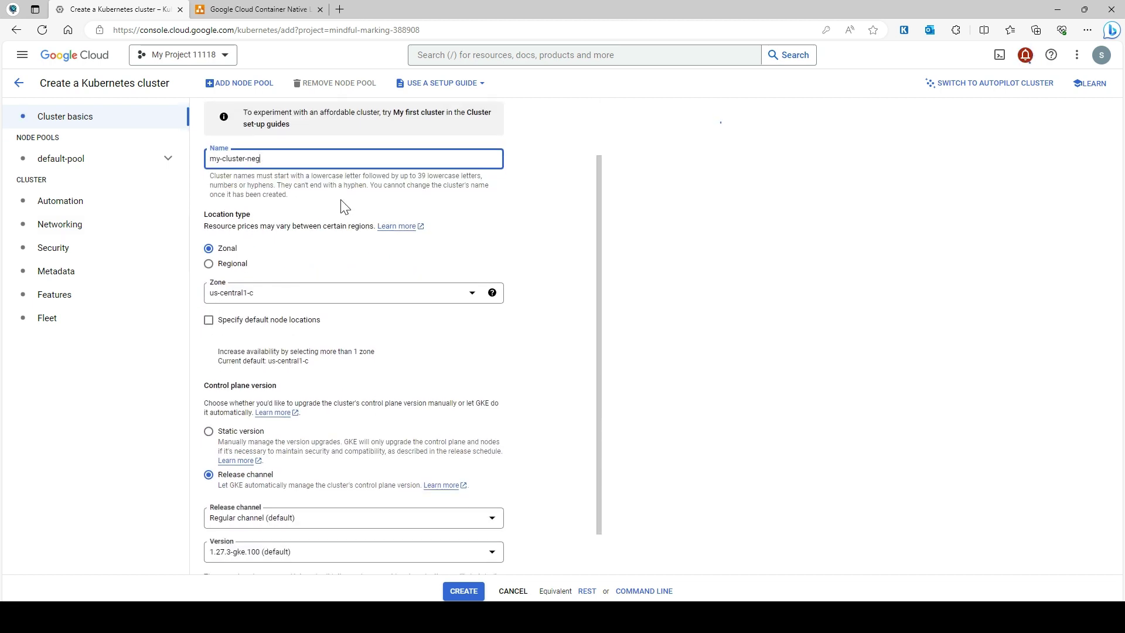
# Set the zone of the my-cluster-neg cluster to asia-south2-a.
pyautogui.click(284, 296)
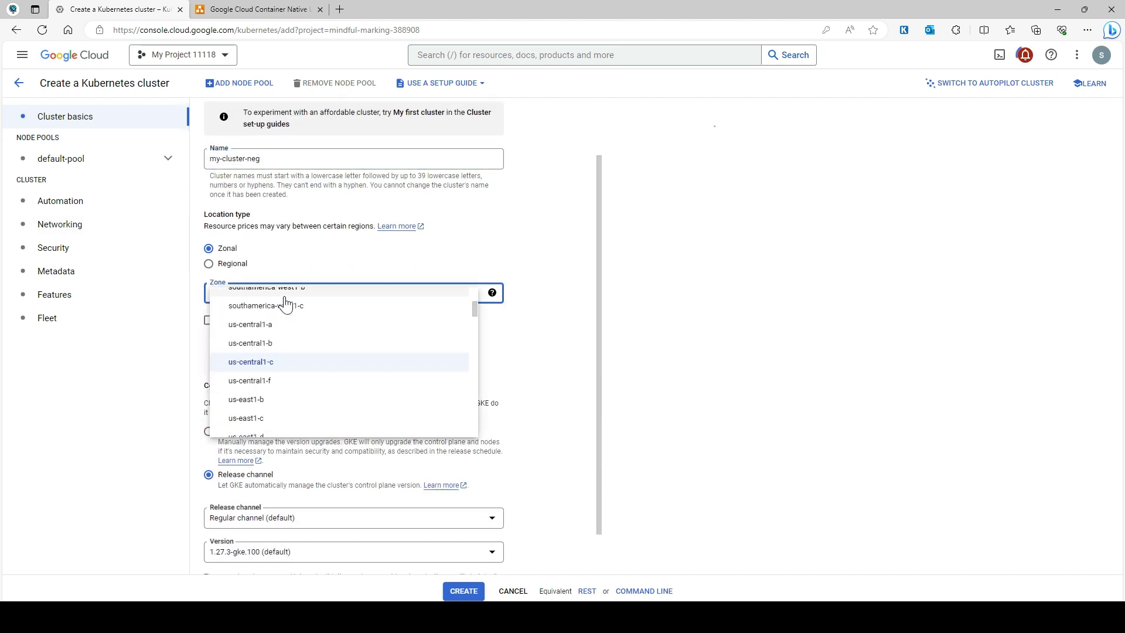
pyautogui.scroll(-10, 314, 404)
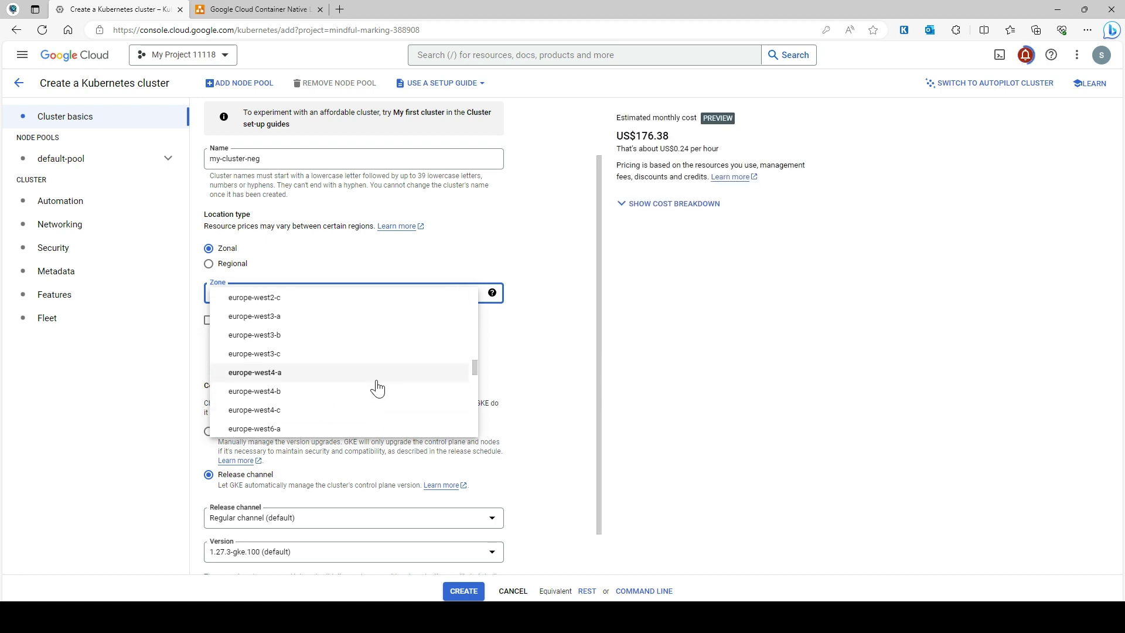
pyautogui.scroll(-10, 363, 390)
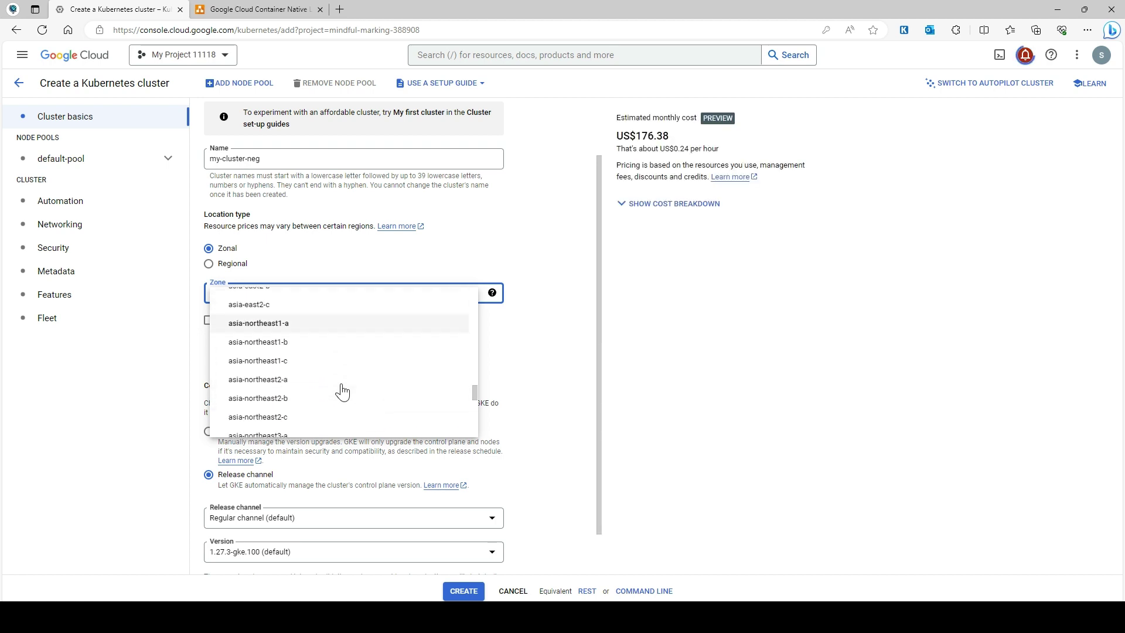
pyautogui.scroll(-3, 340, 388)
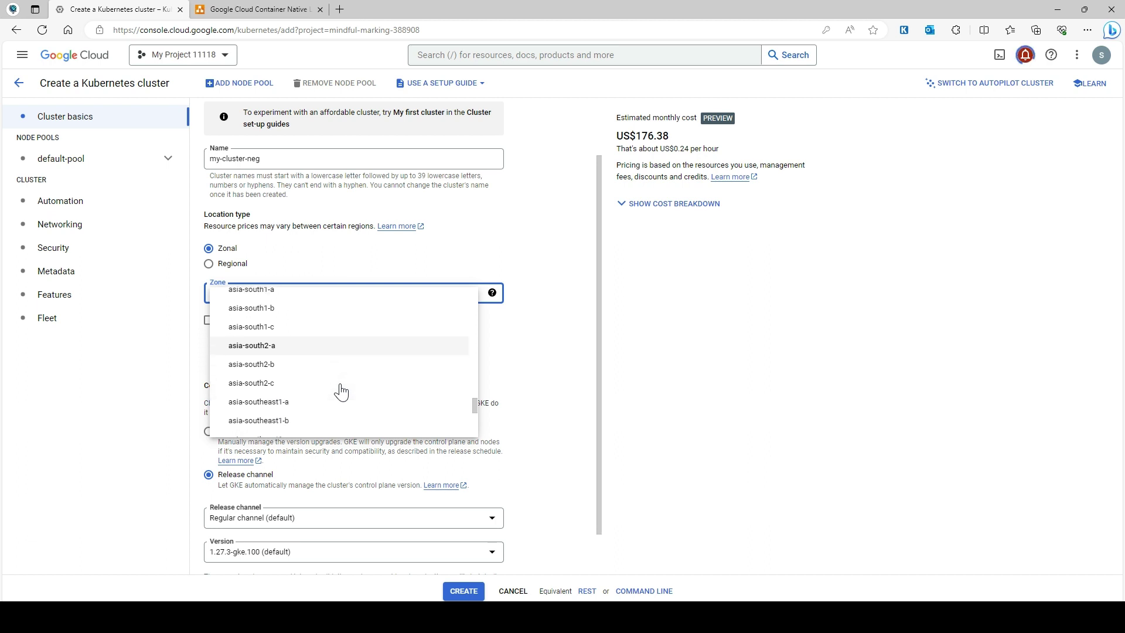
pyautogui.scroll(1, 296, 394)
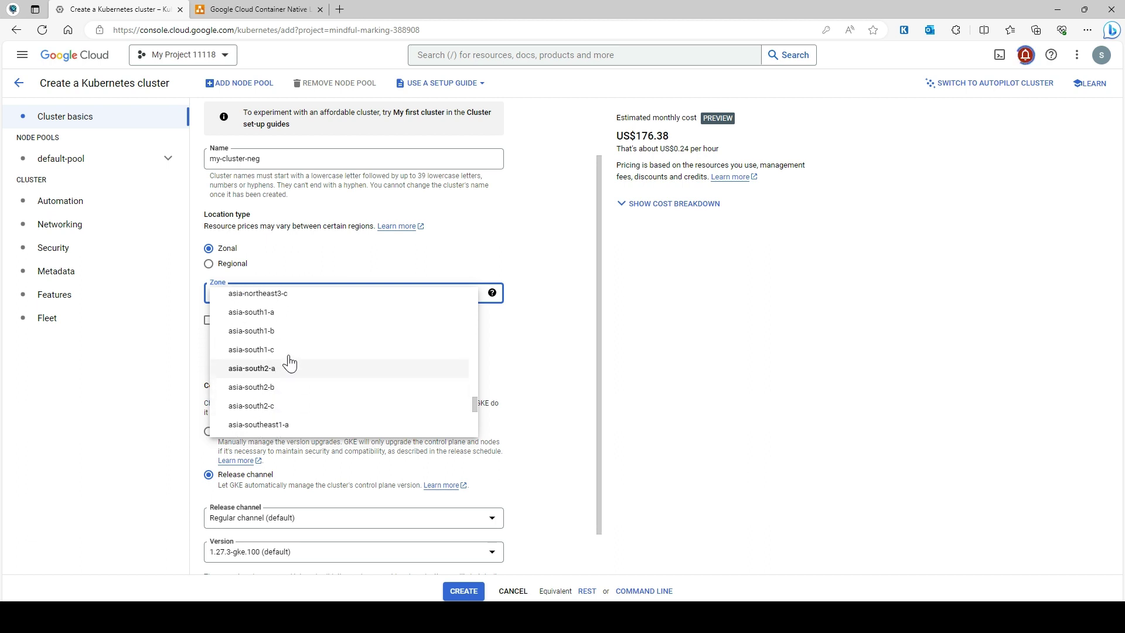
pyautogui.scroll(1, 277, 338)
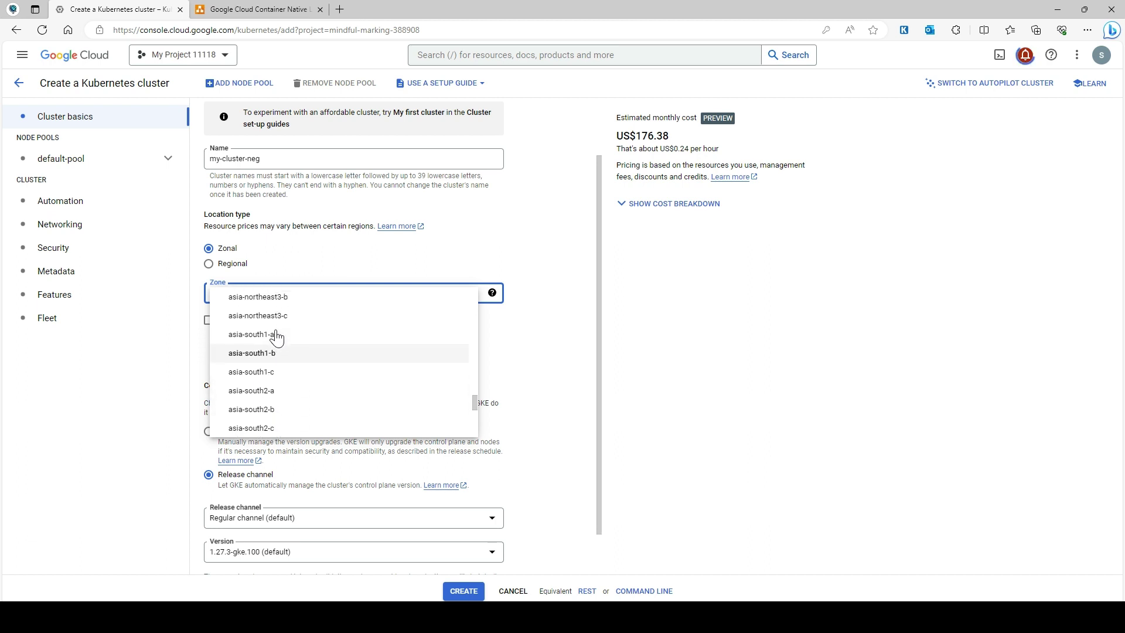
pyautogui.click(284, 391)
pyautogui.scroll(-1, 327, 369)
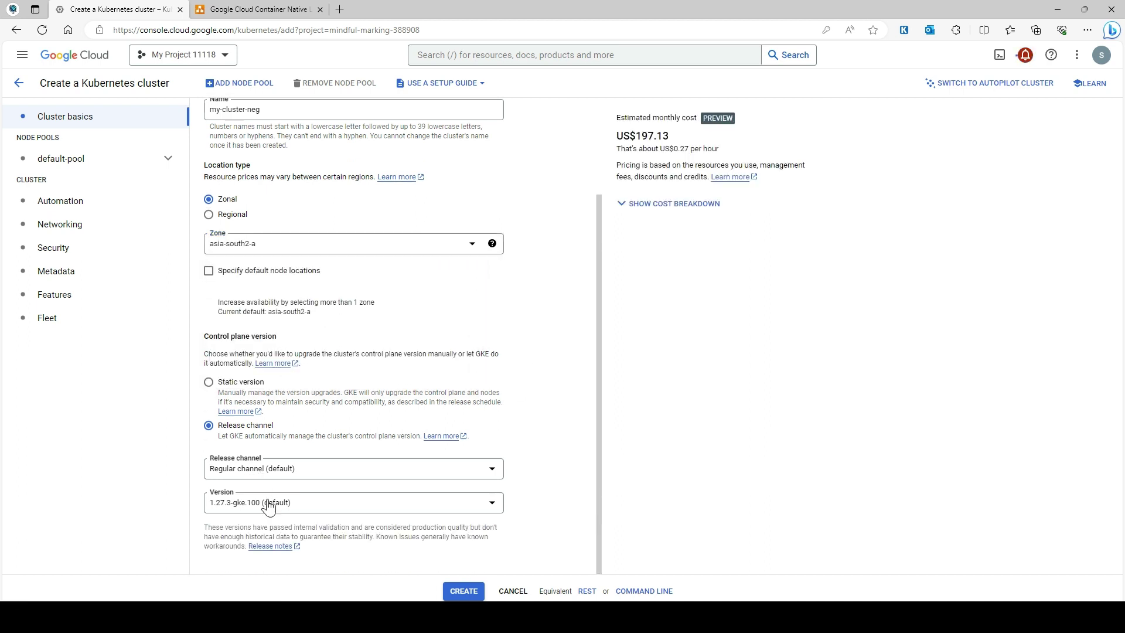
# Check that VPC-native traffic routing is enabled for my-cluster-neg, try to create the cluster, and leave the creation form.
pyautogui.click(73, 224)
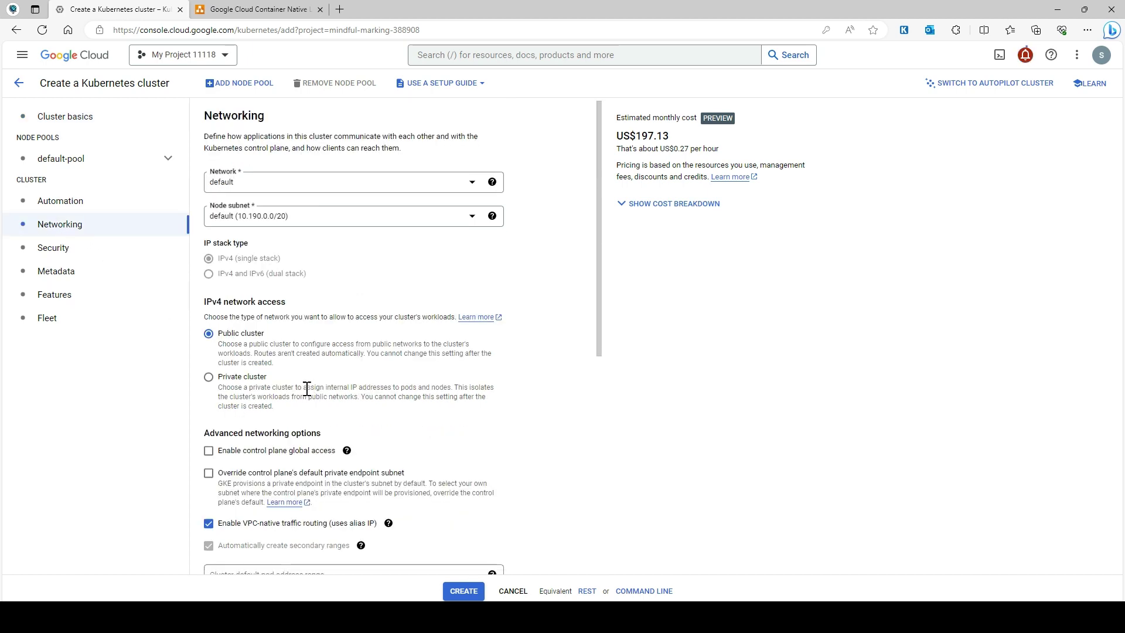
pyautogui.scroll(-5, 225, 245)
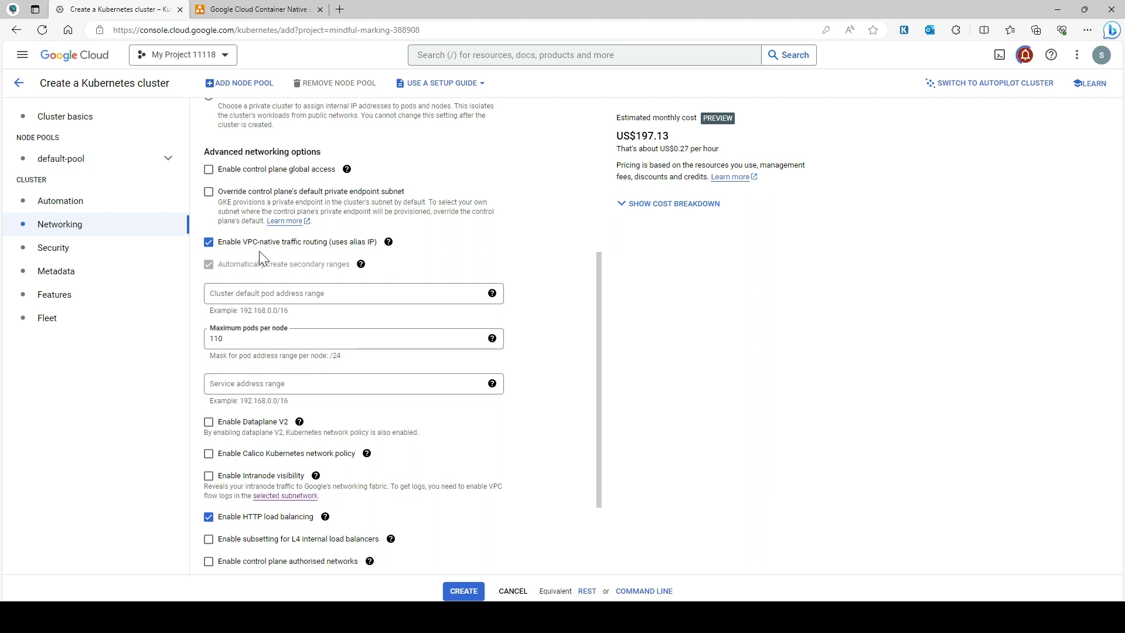
pyautogui.click(462, 592)
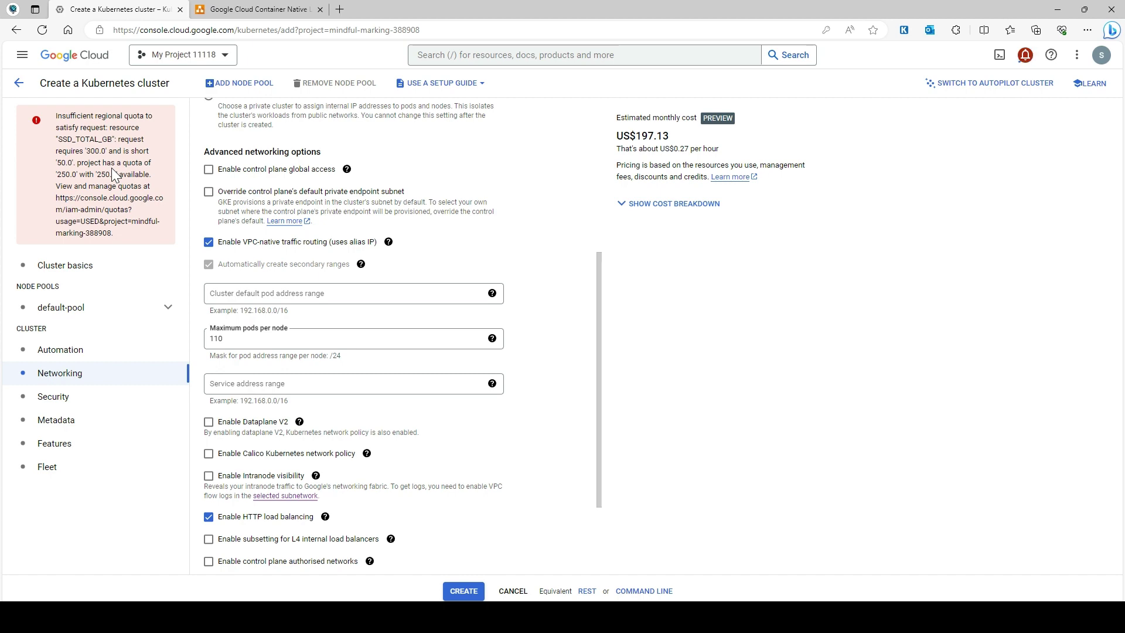
pyautogui.click(16, 85)
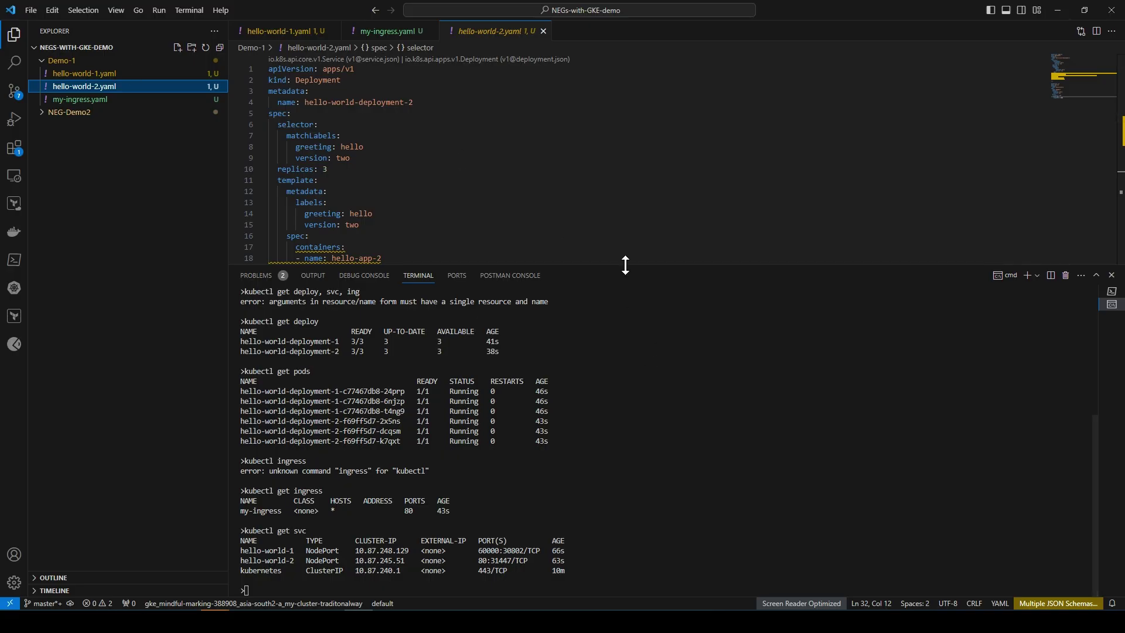
# Enlarge the VS Code editor area and examine the Deployment and Service definitions in hello-world-1.yaml and hello-world-2.yaml.
pyautogui.moveTo(626, 263); pyautogui.dragTo(637, 459)
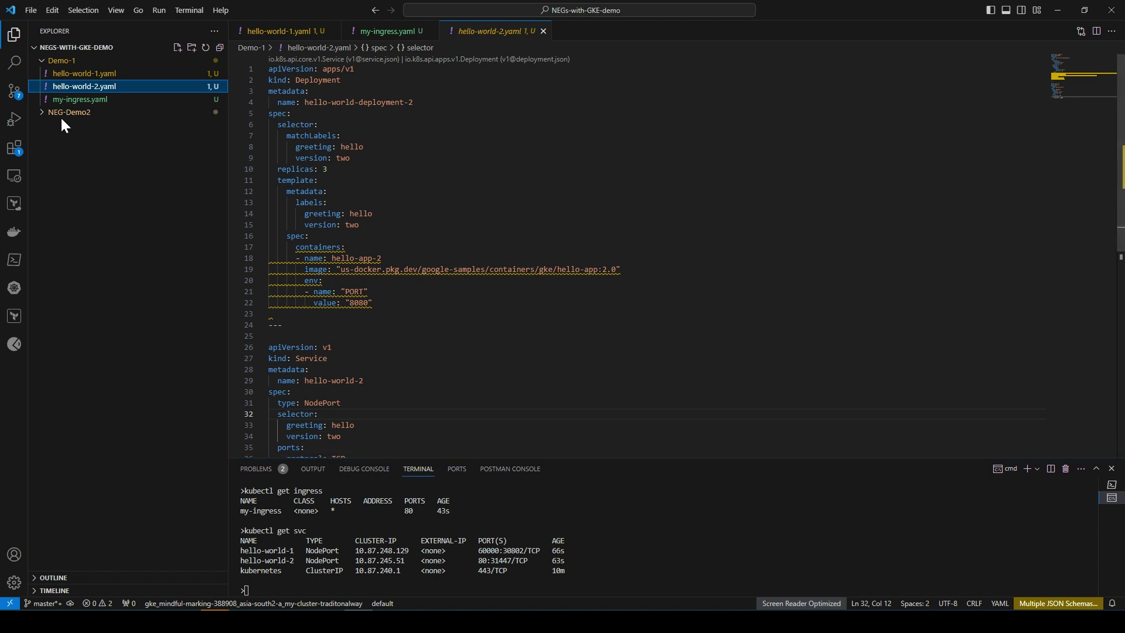
pyautogui.click(88, 74)
pyautogui.scroll(5, 352, 181)
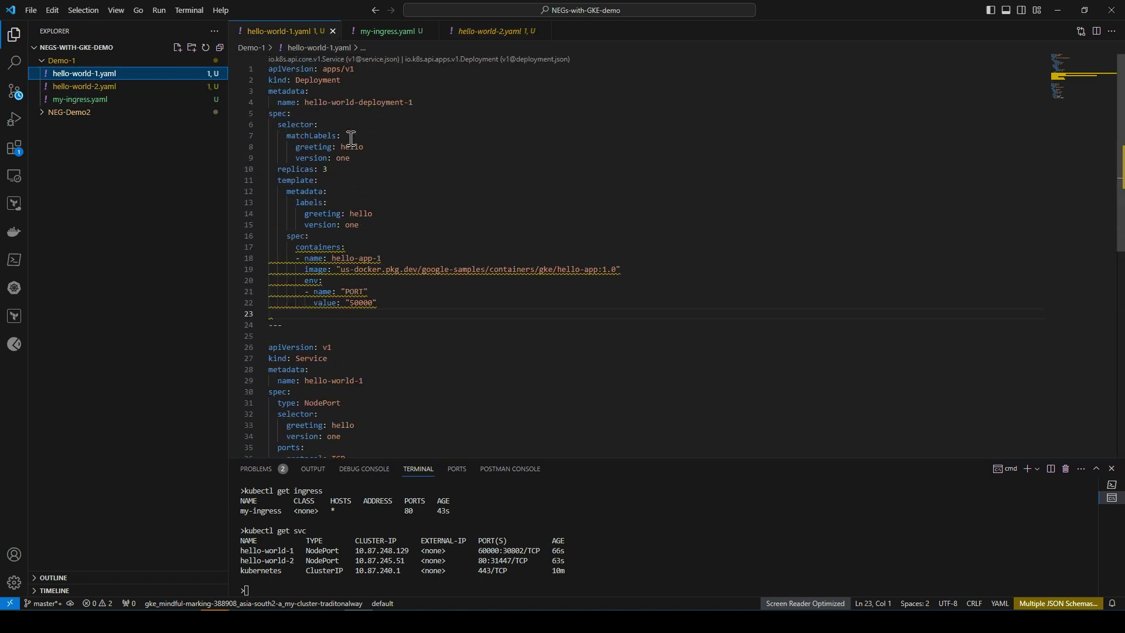
pyautogui.scroll(-2, 432, 203)
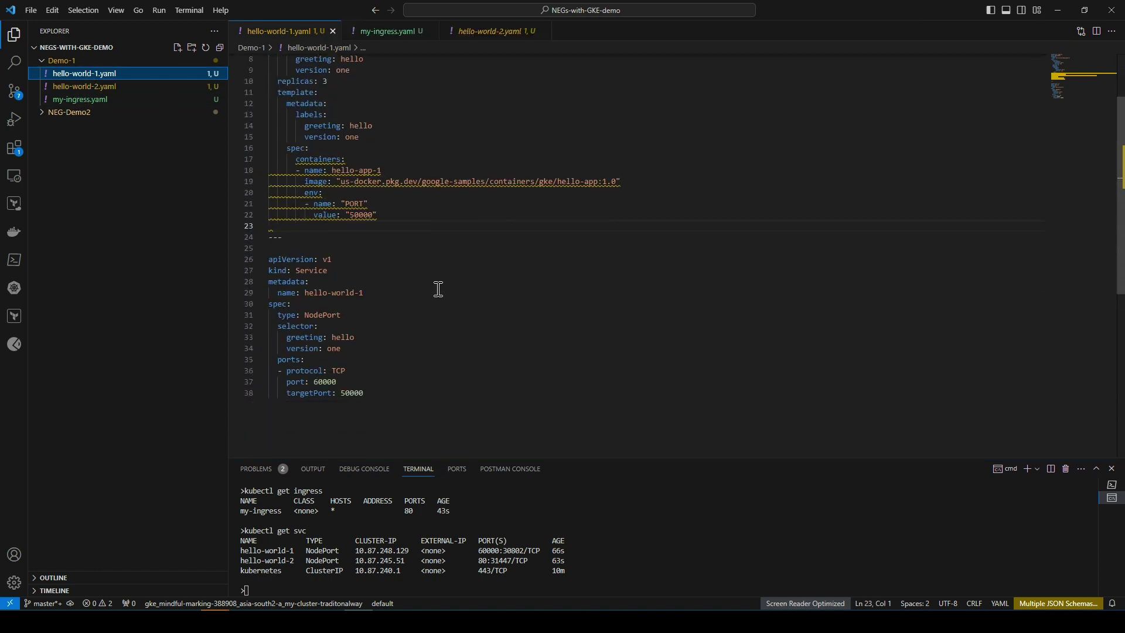
pyautogui.click(114, 86)
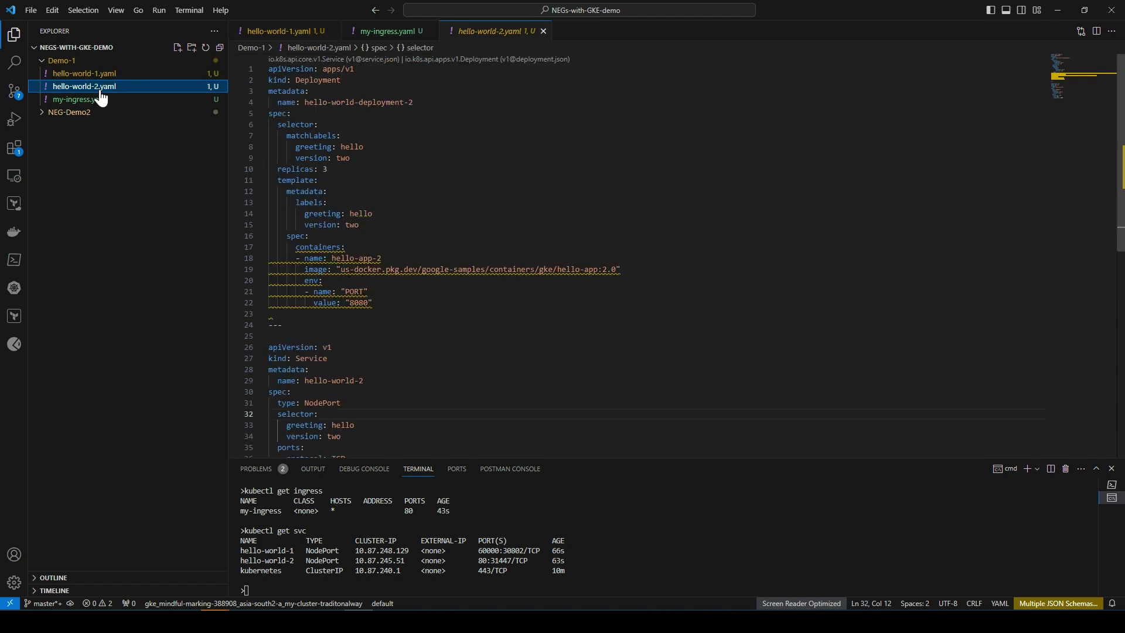
pyautogui.scroll(-2, 383, 207)
pyautogui.scroll(-1, 383, 206)
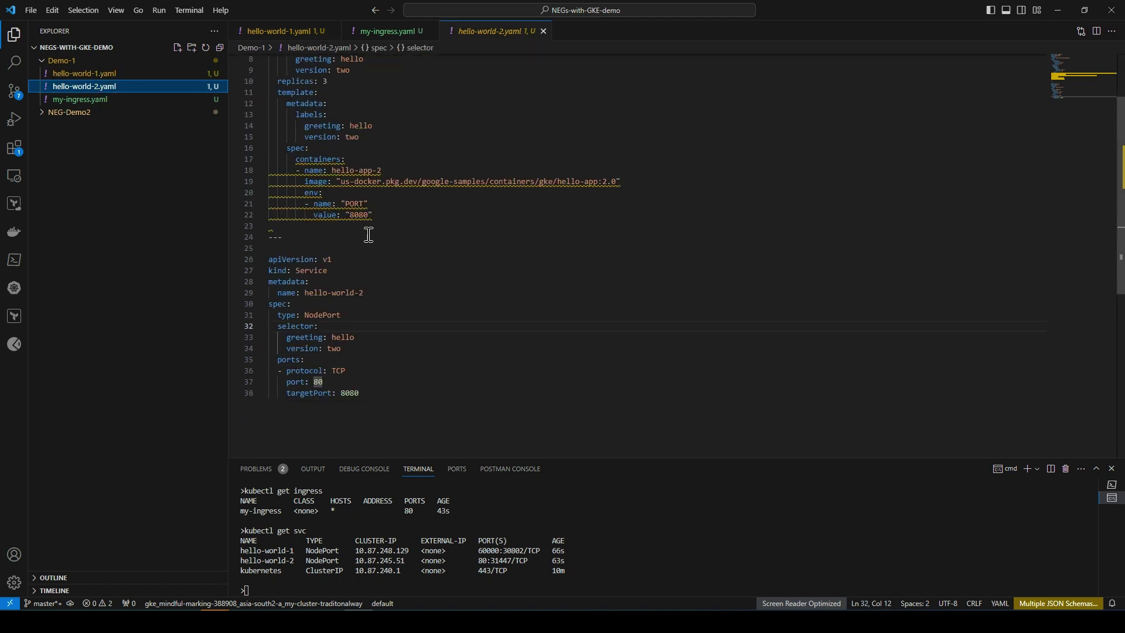
pyautogui.scroll(3, 353, 348)
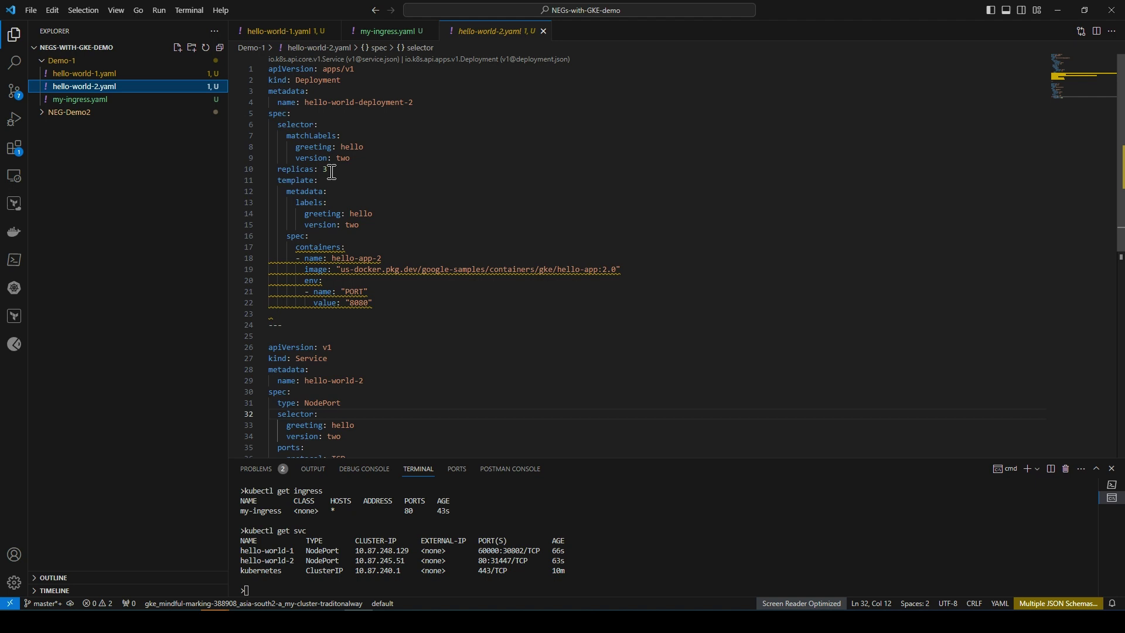
# Open my-ingress.yaml and examine its path rules for /* and /v2 and the backend services they target.
pyautogui.click(103, 100)
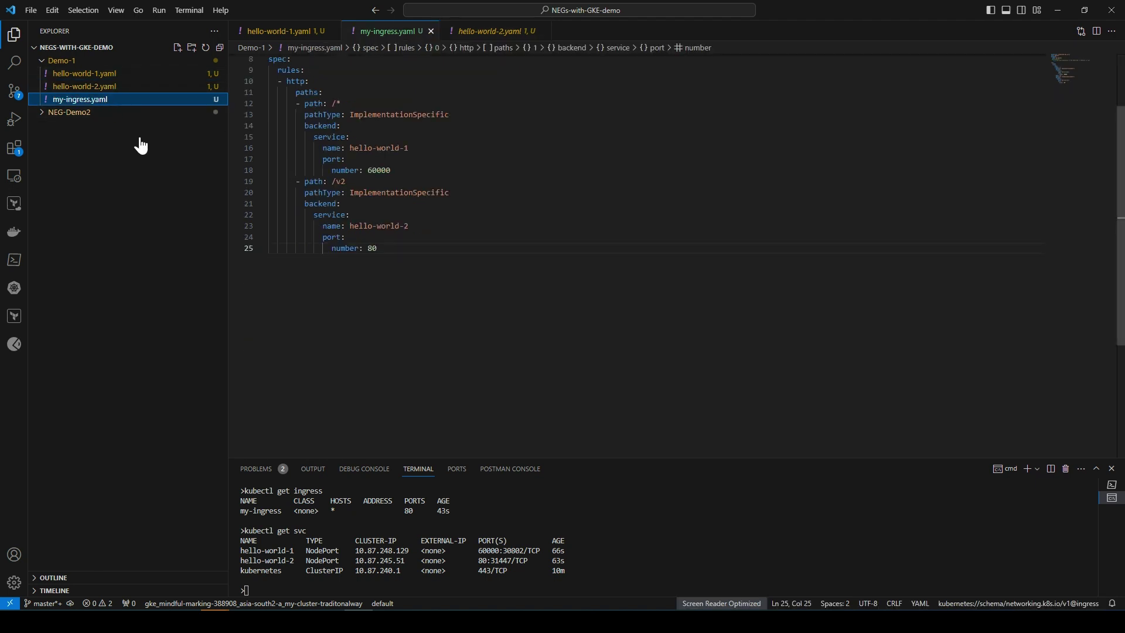
pyautogui.scroll(3, 468, 311)
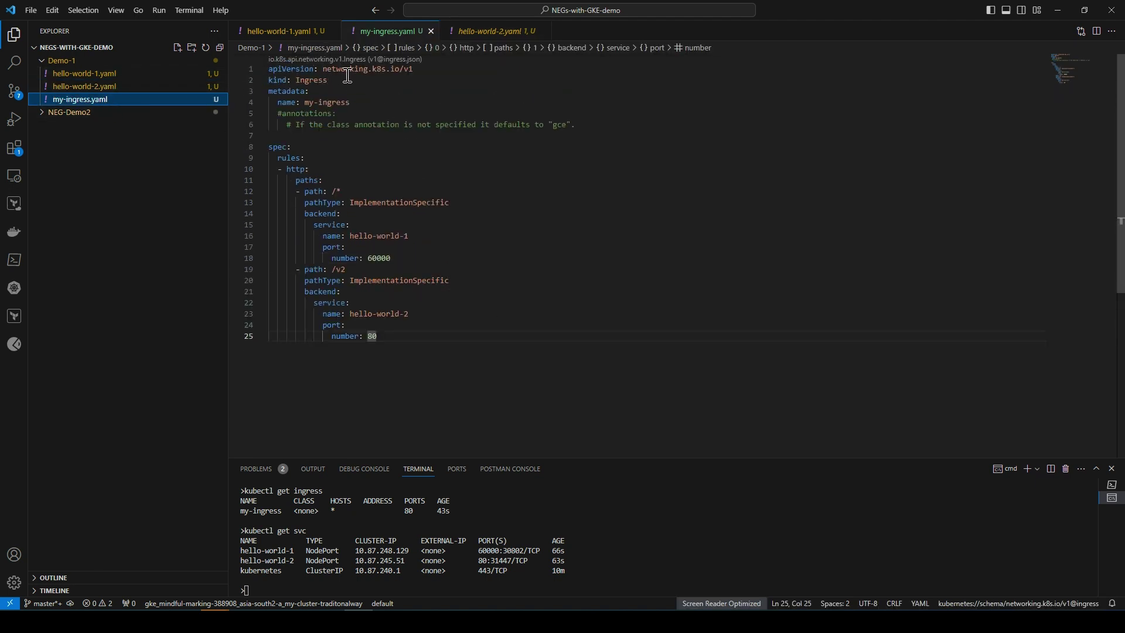
pyautogui.click(342, 192)
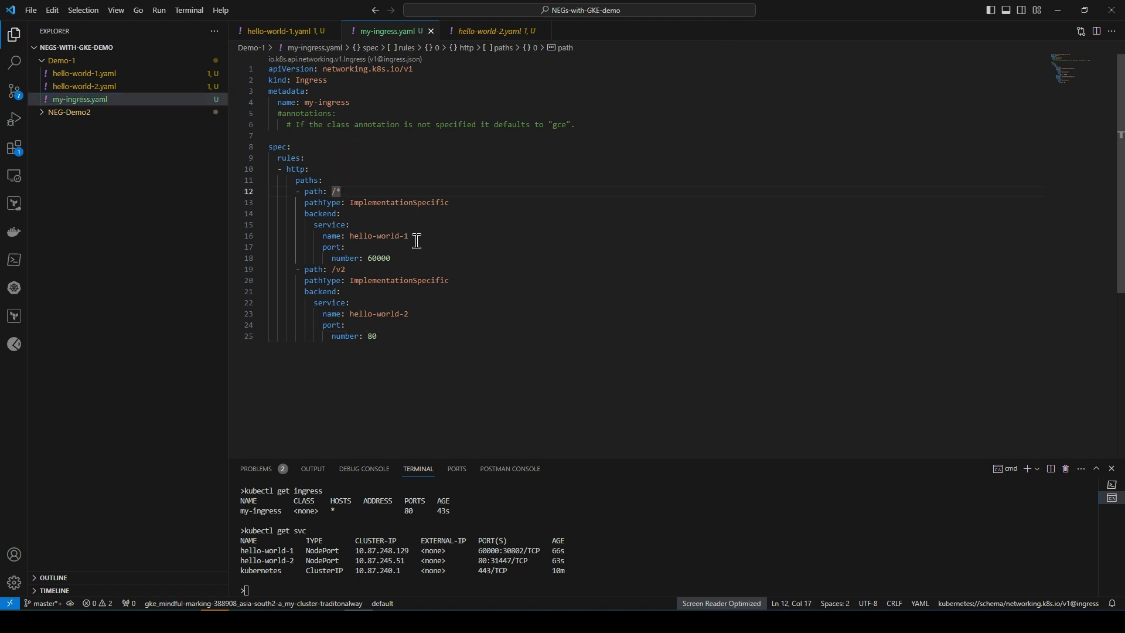
pyautogui.moveTo(416, 237); pyautogui.dragTo(352, 236)
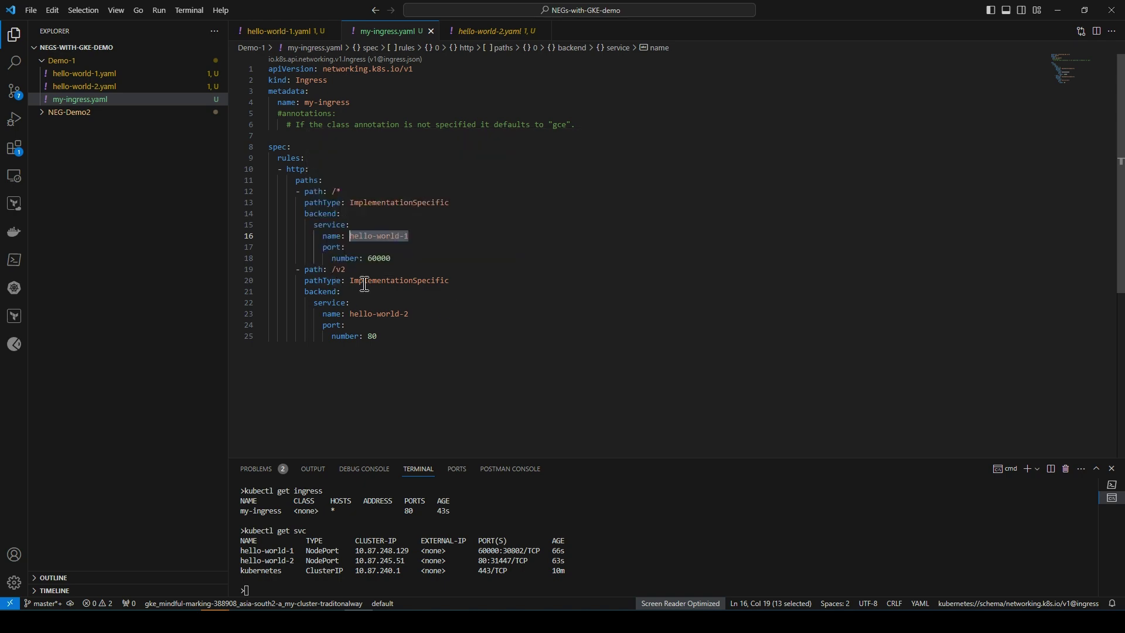
pyautogui.moveTo(343, 275)
# Enlarge the terminal area and review the earlier kubectl output for the deployments, pods, ingress and services.
pyautogui.moveTo(624, 457); pyautogui.dragTo(636, 169)
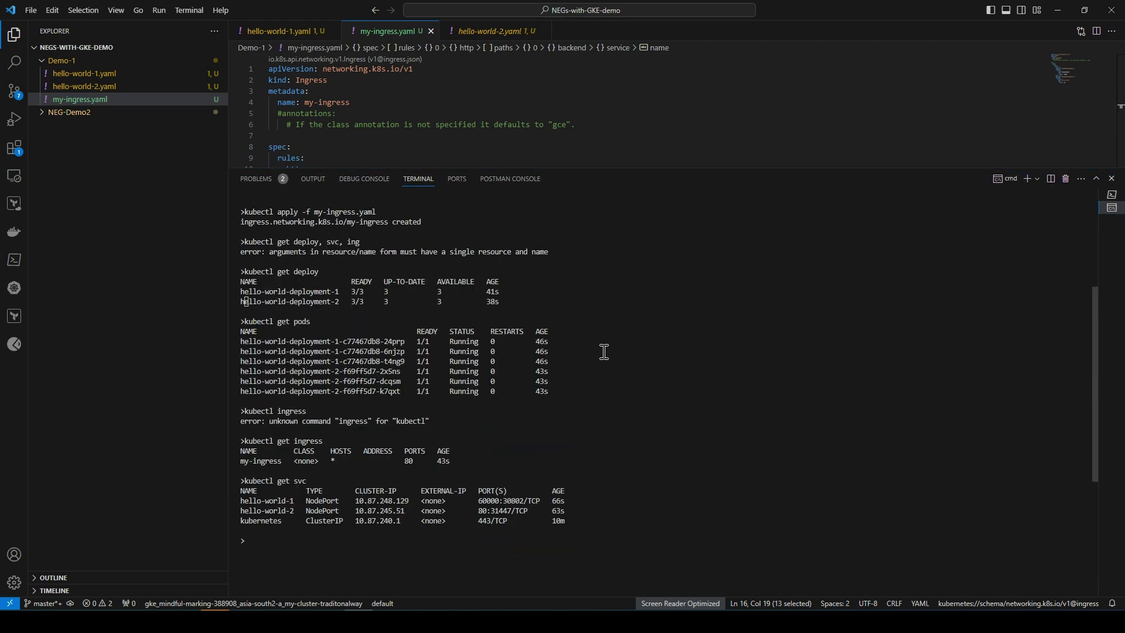
pyautogui.scroll(3, 603, 350)
pyautogui.scroll(-3, 602, 348)
pyautogui.moveTo(321, 273); pyautogui.dragTo(249, 273)
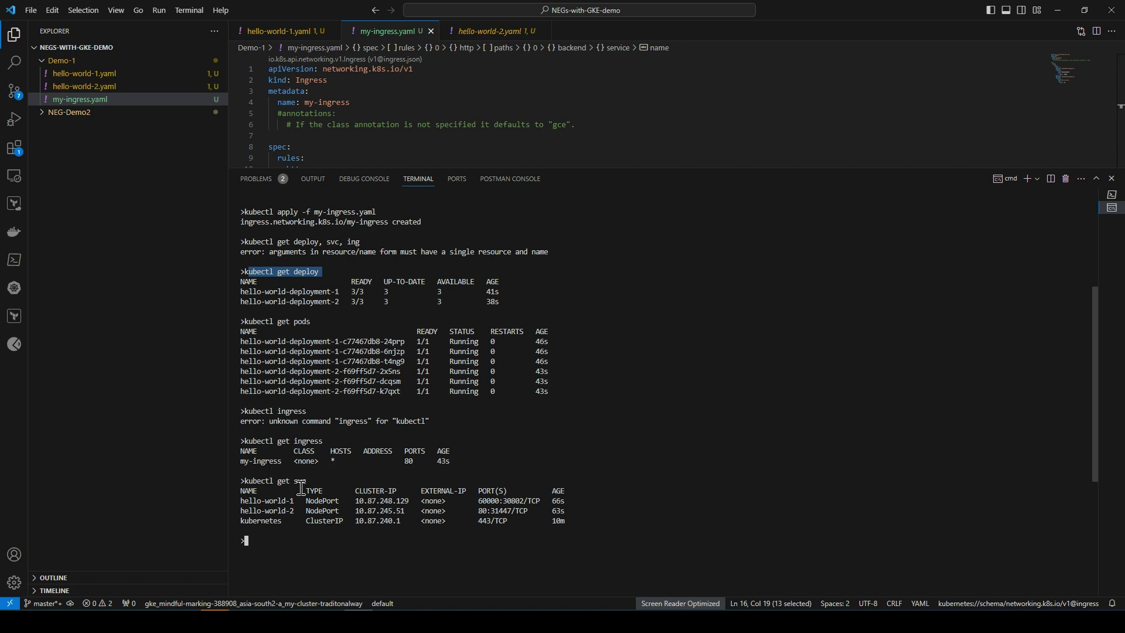
# Run kubectl get ingress, copy the address of my-ingress, and list the pods with kubectl get pods -o wide.
pyautogui.click(299, 513)
pyautogui.write('kubectl get ingress')
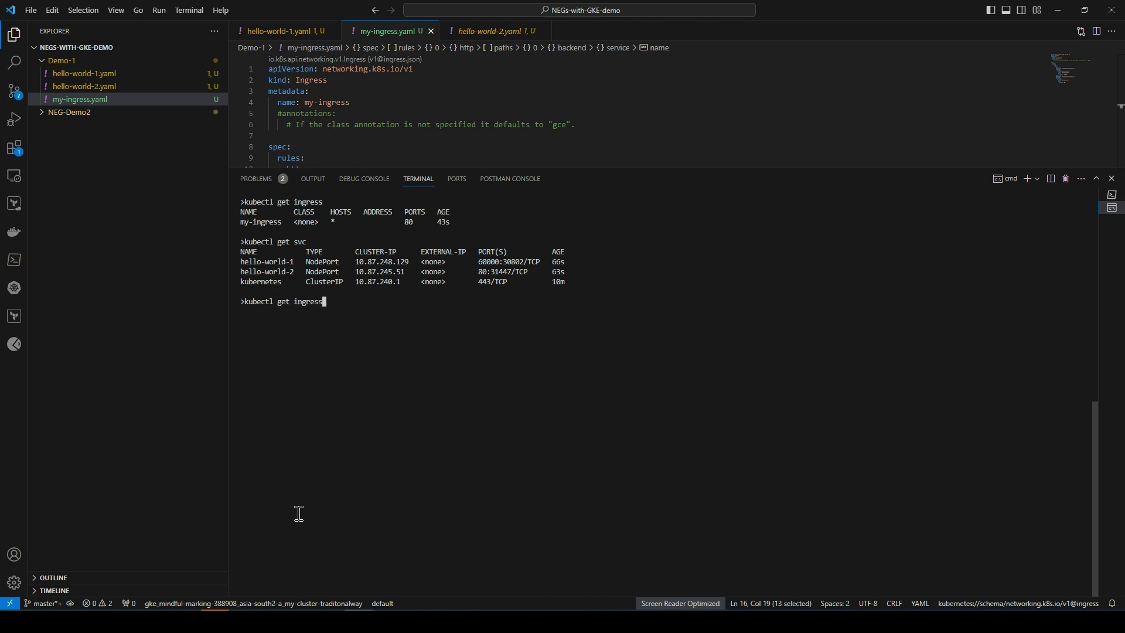
pyautogui.press('Return')
pyautogui.moveTo(418, 322); pyautogui.dragTo(356, 322)
pyautogui.hotkey('ctrl', 'c')
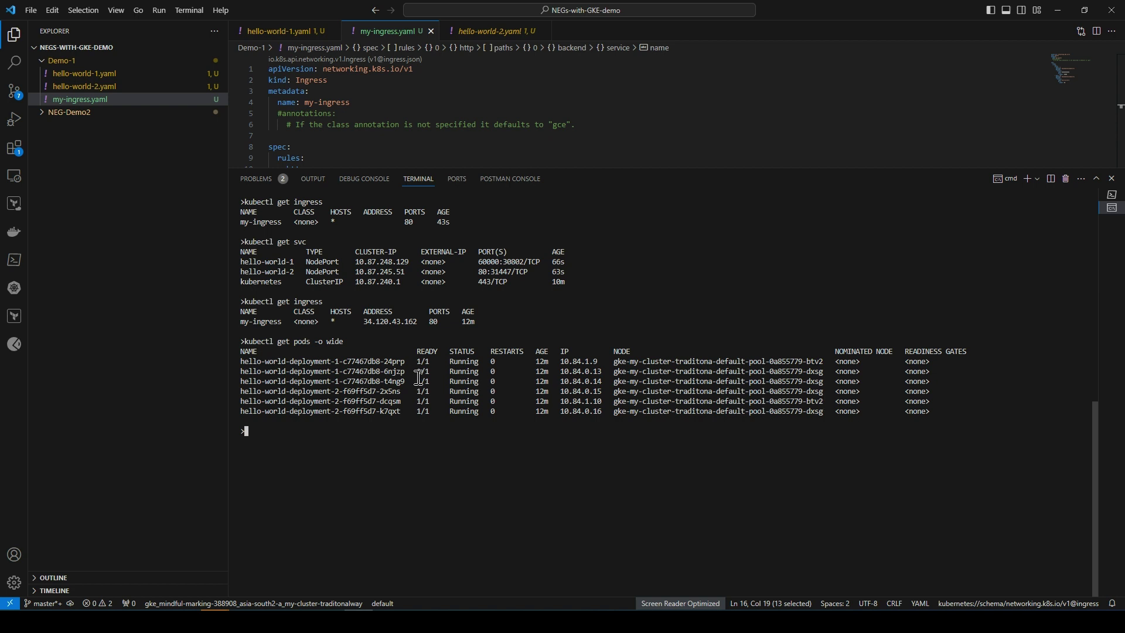
# Compare the nodes hosting the hello-world pods in the wide pod listing.
pyautogui.moveTo(827, 390); pyautogui.dragTo(751, 373)
pyautogui.click(833, 379)
pyautogui.moveTo(824, 362); pyautogui.dragTo(810, 361)
# Switch to the Google Cloud console and review the workloads, services and ingress of the my-cluster-traditonalway cluster.
pyautogui.click(1057, 11)
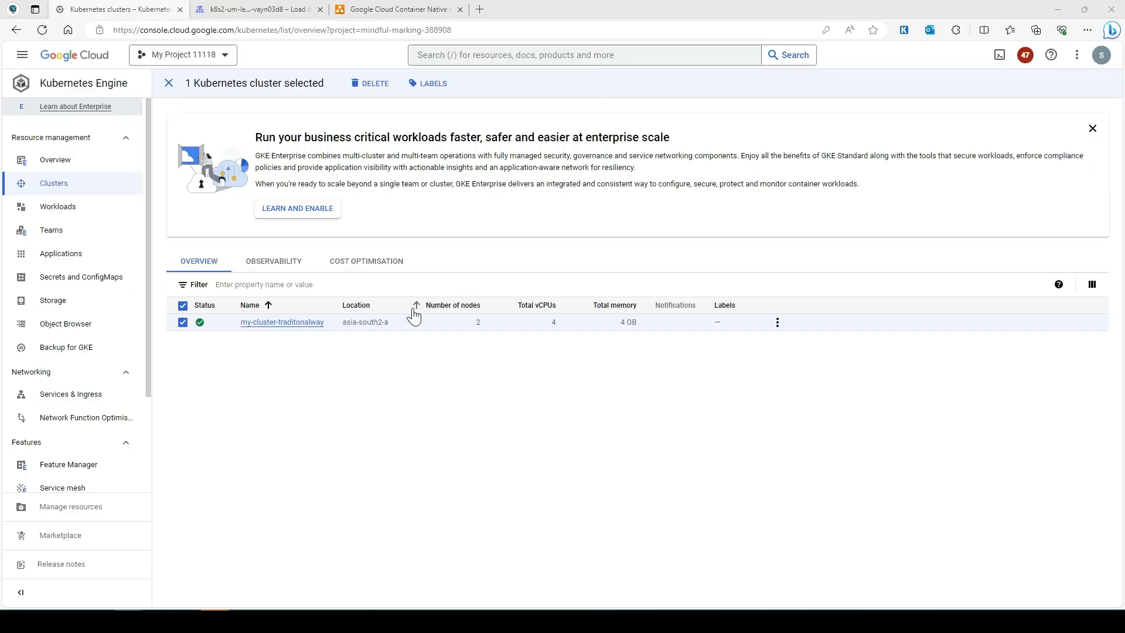
pyautogui.click(49, 208)
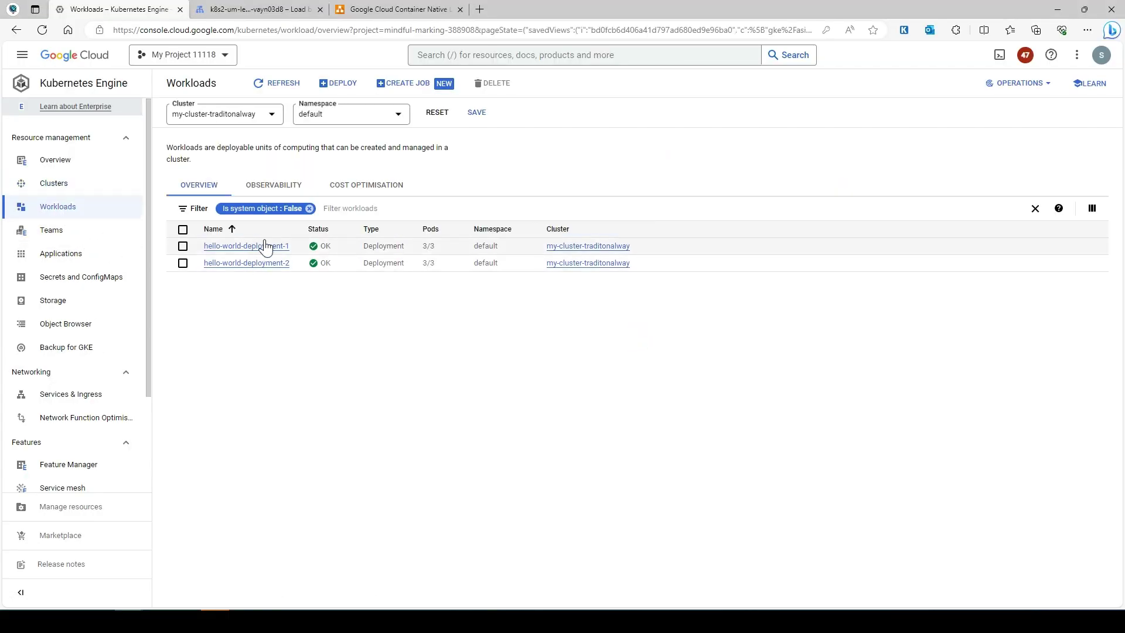
pyautogui.click(74, 394)
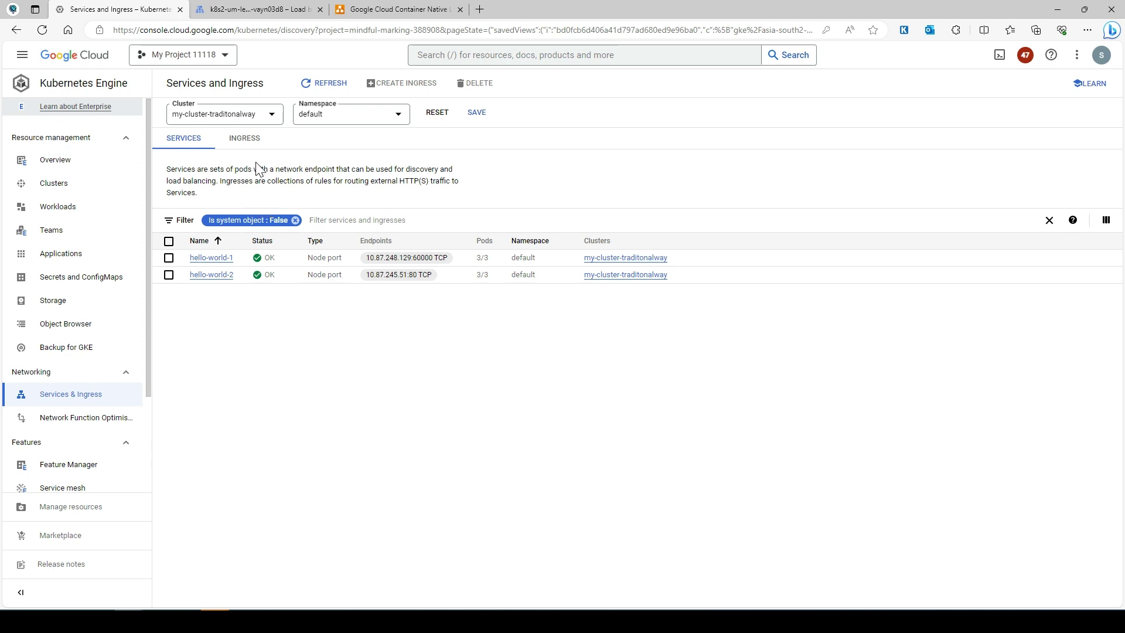
pyautogui.click(247, 141)
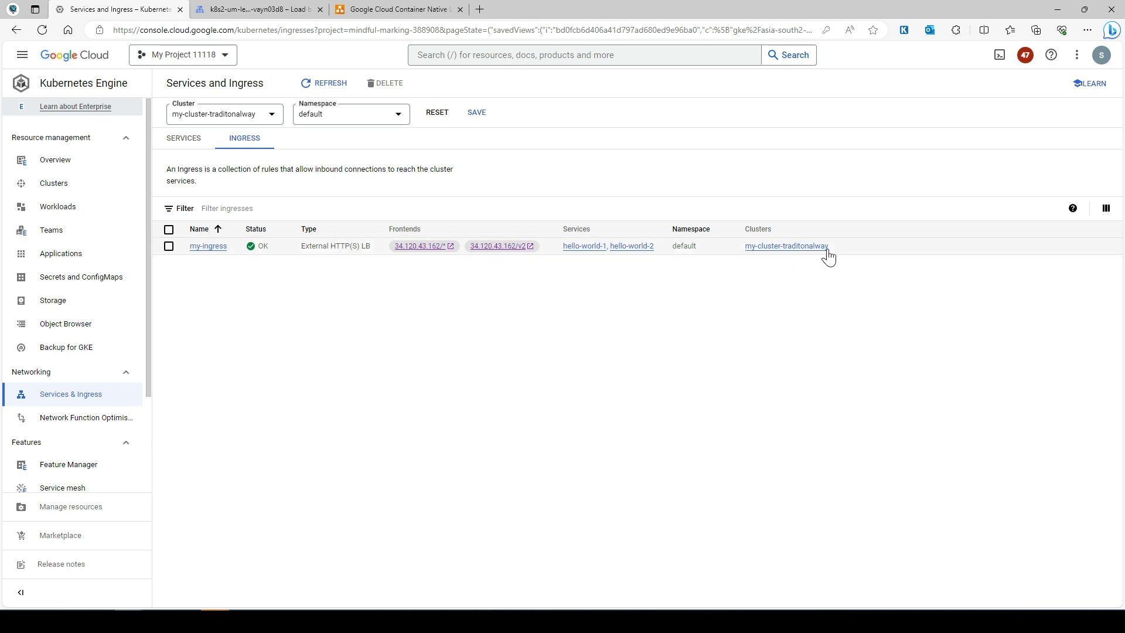
# Display the list of load balancers and check the backend summary of the load balancer created for my-ingress.
pyautogui.click(249, 8)
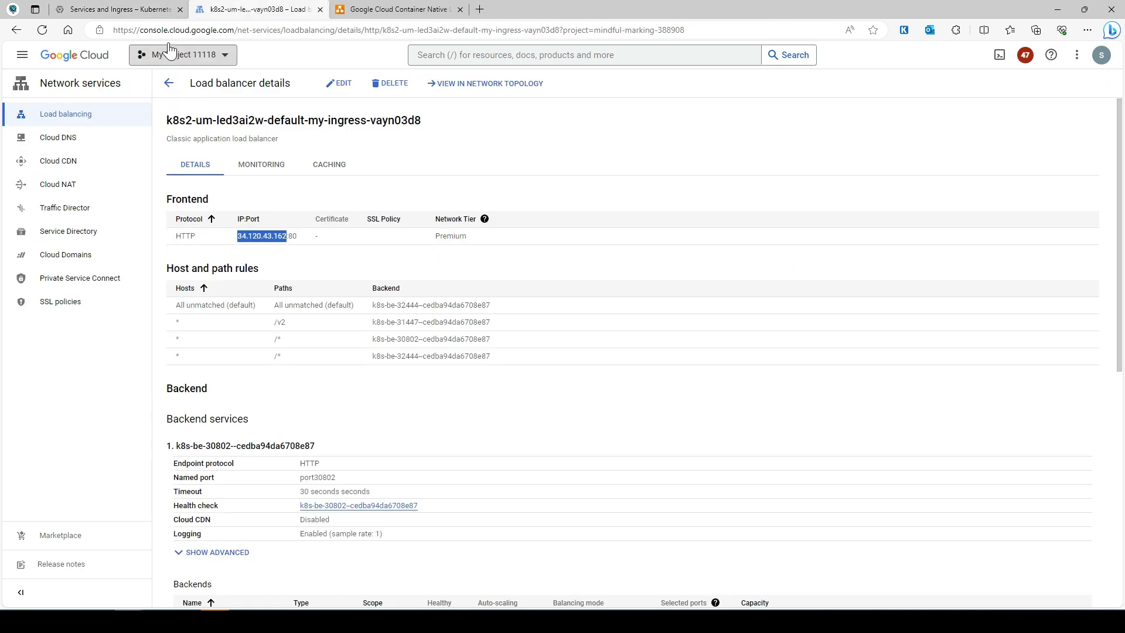
pyautogui.click(163, 81)
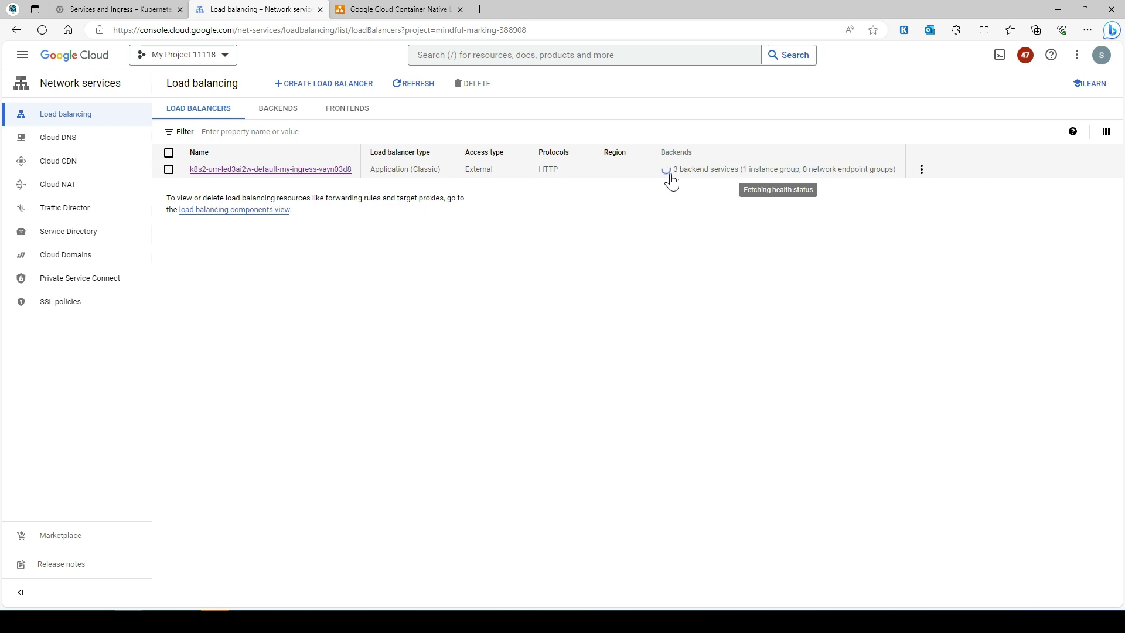
pyautogui.moveTo(670, 175); pyautogui.dragTo(742, 178)
pyautogui.click(814, 264)
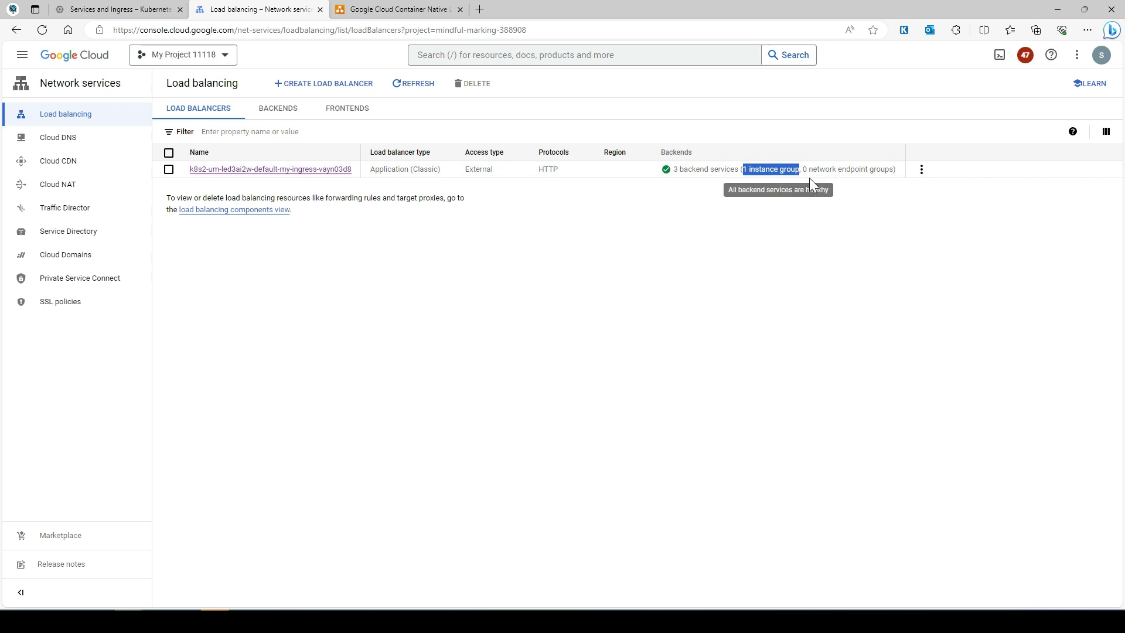
pyautogui.click(764, 233)
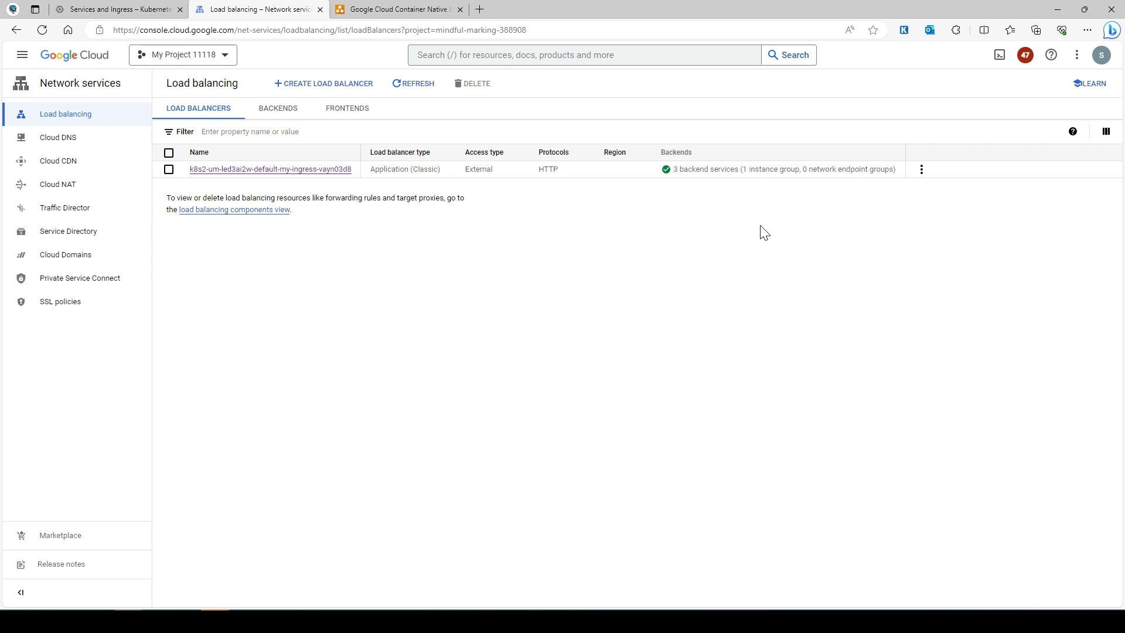
pyautogui.moveTo(766, 184)
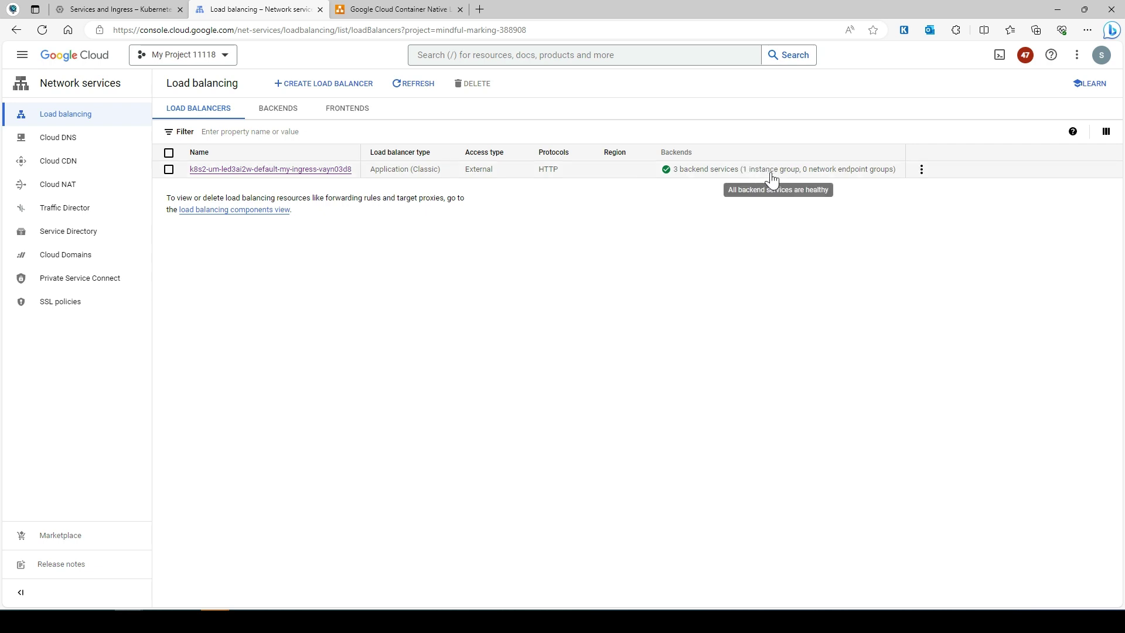
# Open the my-ingress load balancer's details and examine its frontend address, path rules and first backend service's instance group.
pyautogui.click(264, 170)
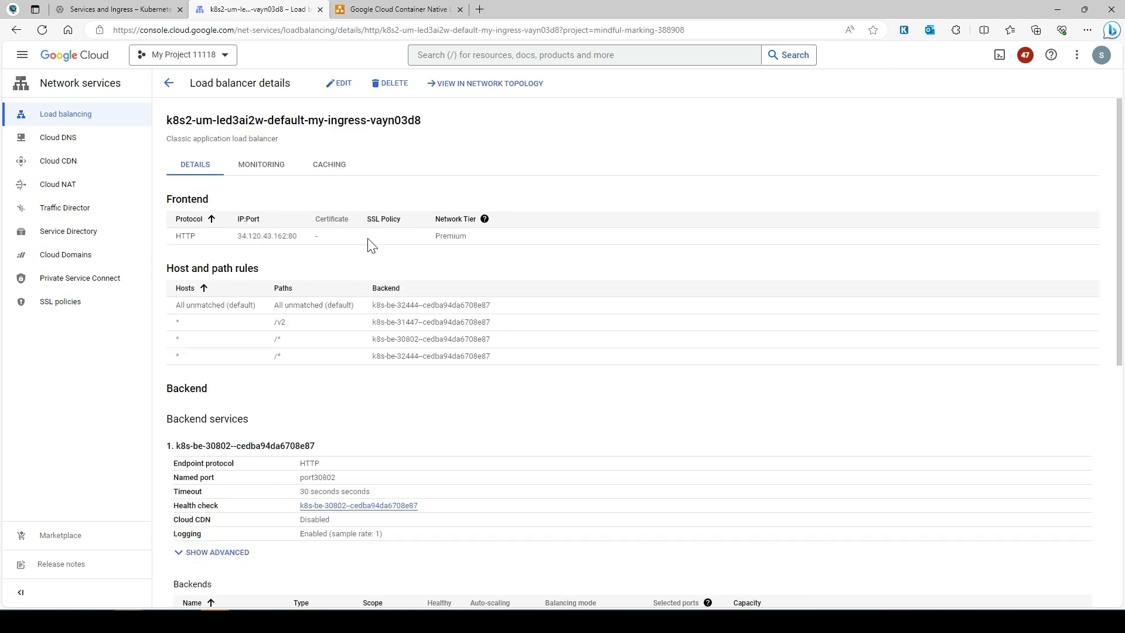
pyautogui.moveTo(300, 237); pyautogui.dragTo(237, 236)
pyautogui.scroll(-3, 347, 254)
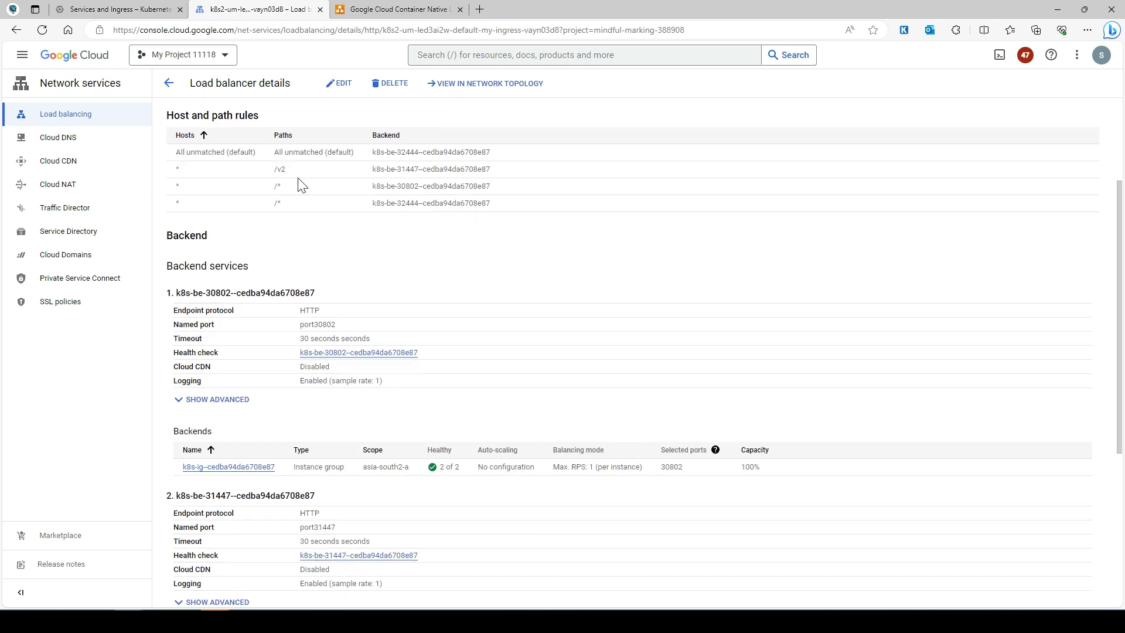
pyautogui.scroll(-3, 303, 191)
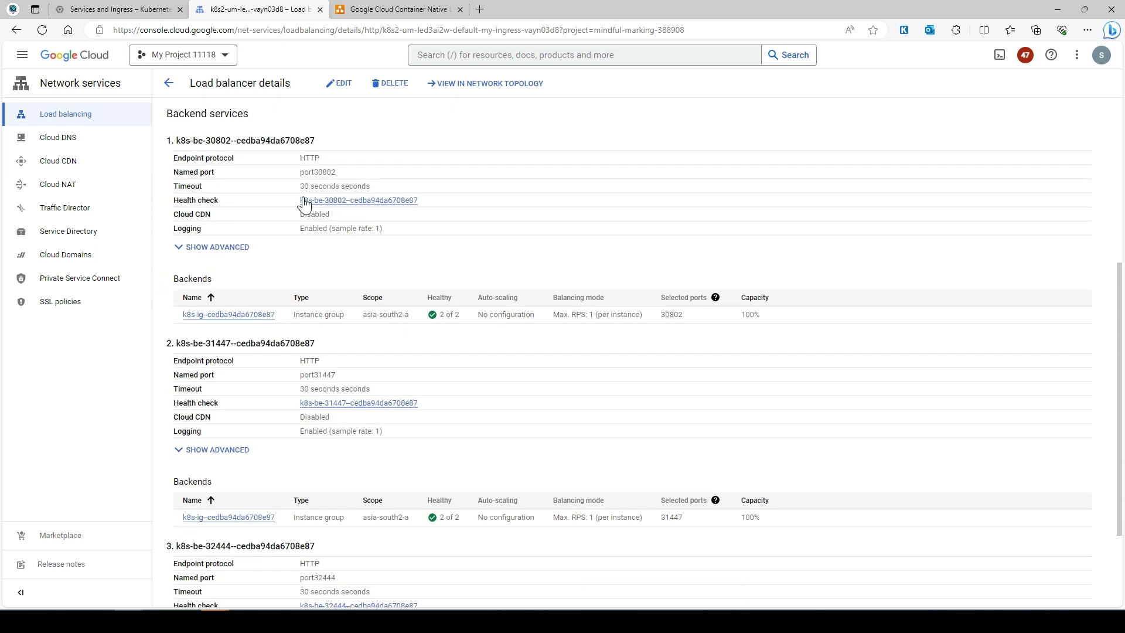
pyautogui.moveTo(329, 148); pyautogui.dragTo(177, 140)
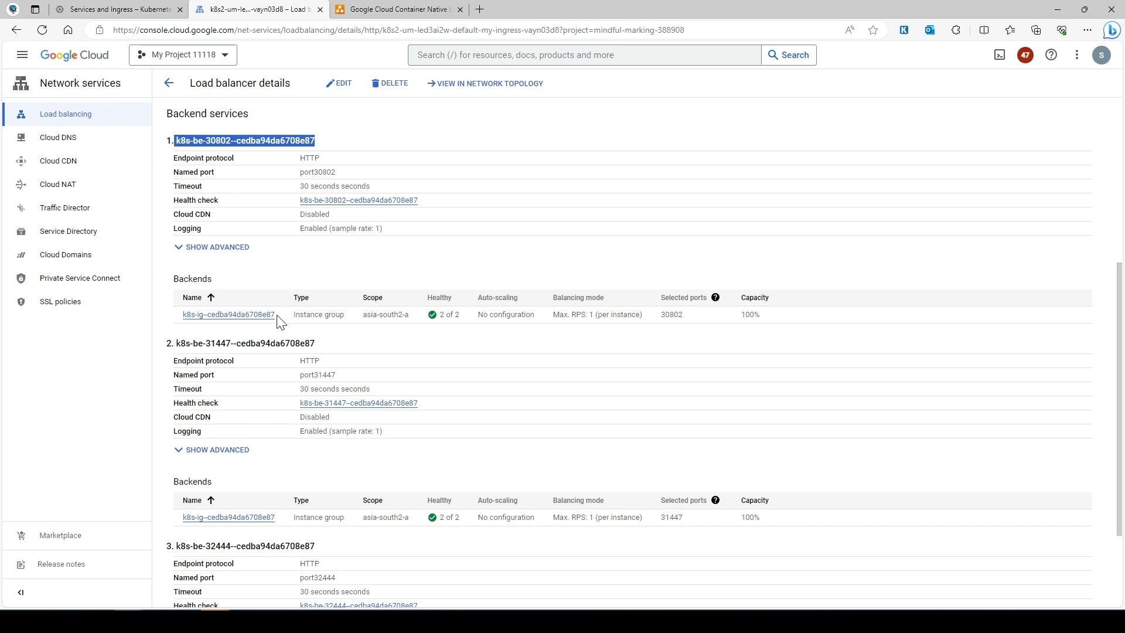
pyautogui.moveTo(350, 319); pyautogui.dragTo(288, 319)
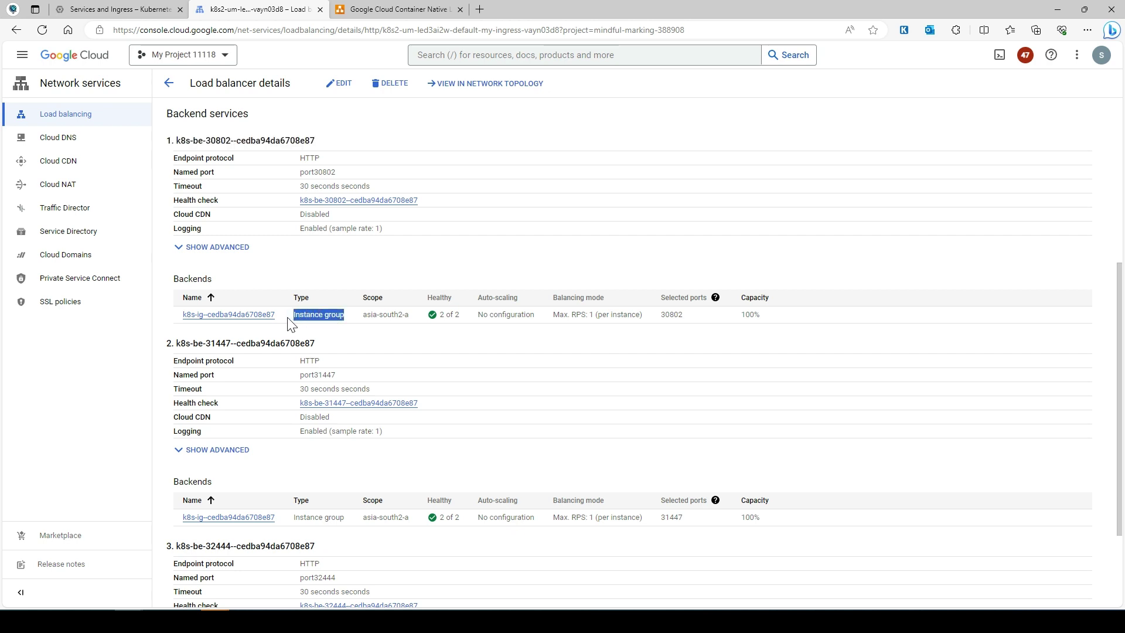
pyautogui.moveTo(469, 322); pyautogui.dragTo(436, 322)
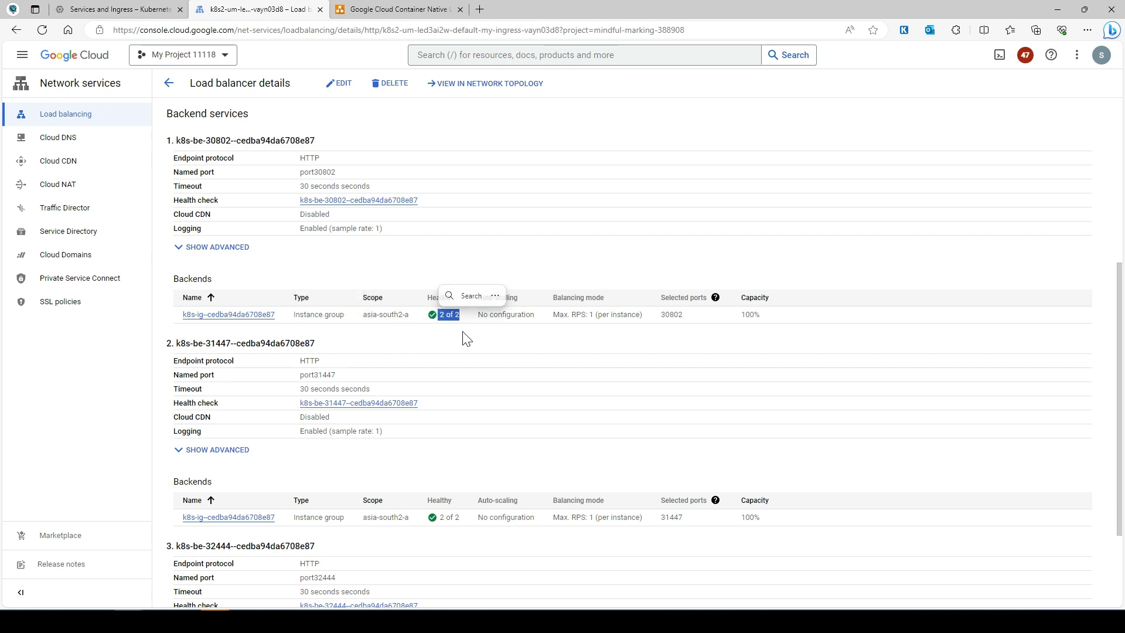
# Examine the second backend service, k8s-be-31447, checking its instance group's name, type and health.
pyautogui.scroll(-2, 314, 314)
pyautogui.moveTo(316, 268); pyautogui.dragTo(190, 267)
pyautogui.scroll(3, 288, 381)
pyautogui.scroll(-3, 287, 381)
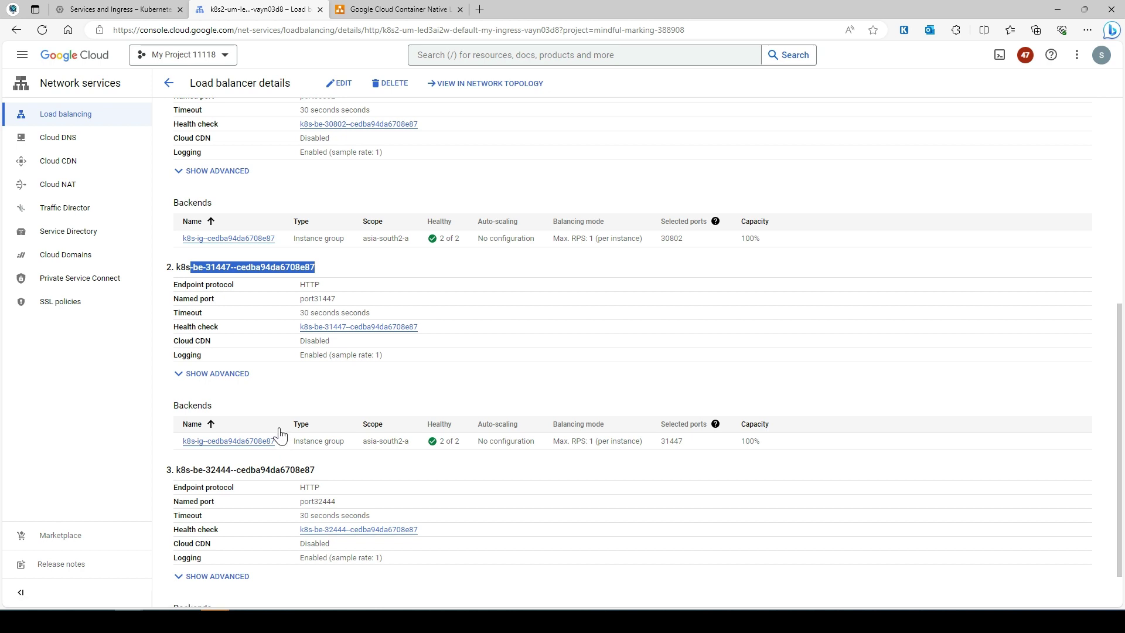
pyautogui.moveTo(287, 448); pyautogui.dragTo(212, 446)
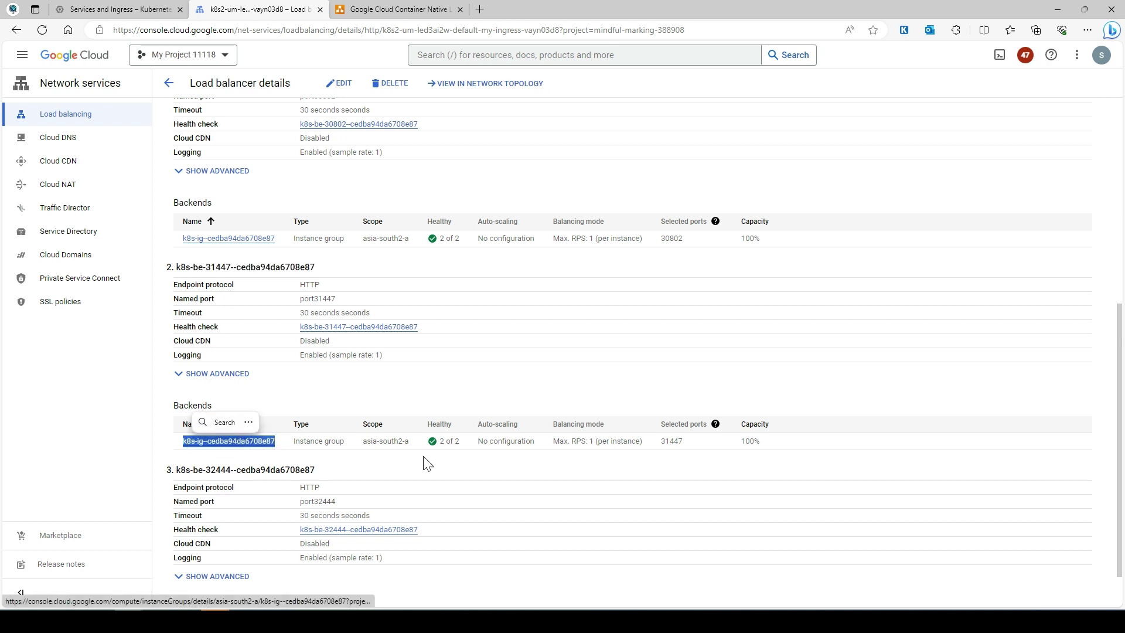
pyautogui.moveTo(462, 444); pyautogui.dragTo(439, 443)
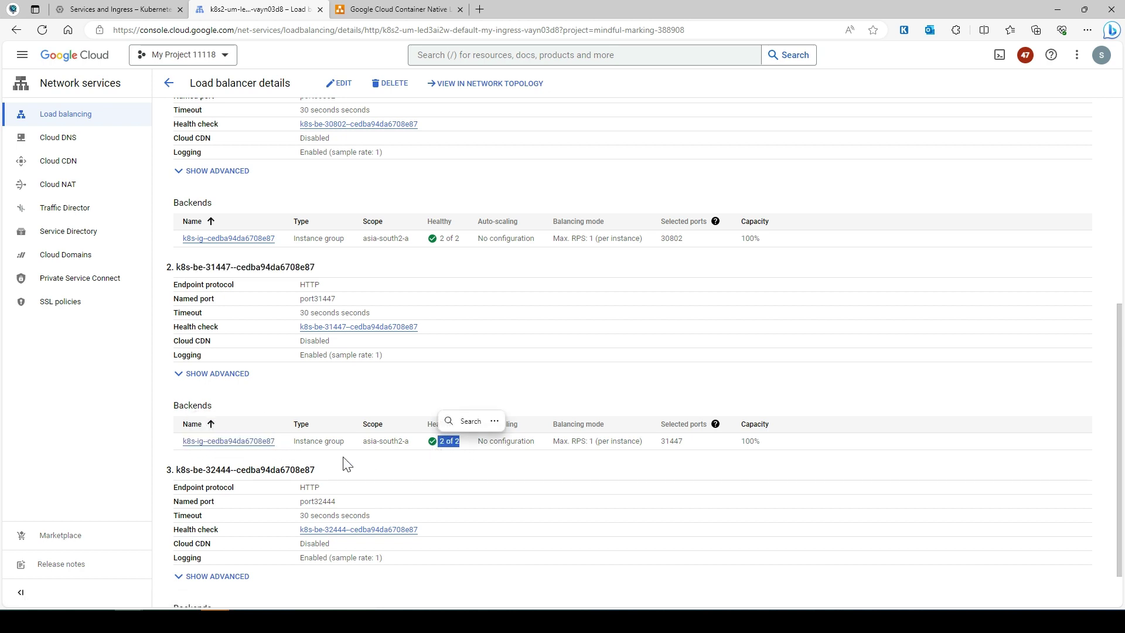
pyautogui.moveTo(345, 443); pyautogui.dragTo(300, 445)
pyautogui.scroll(2, 511, 364)
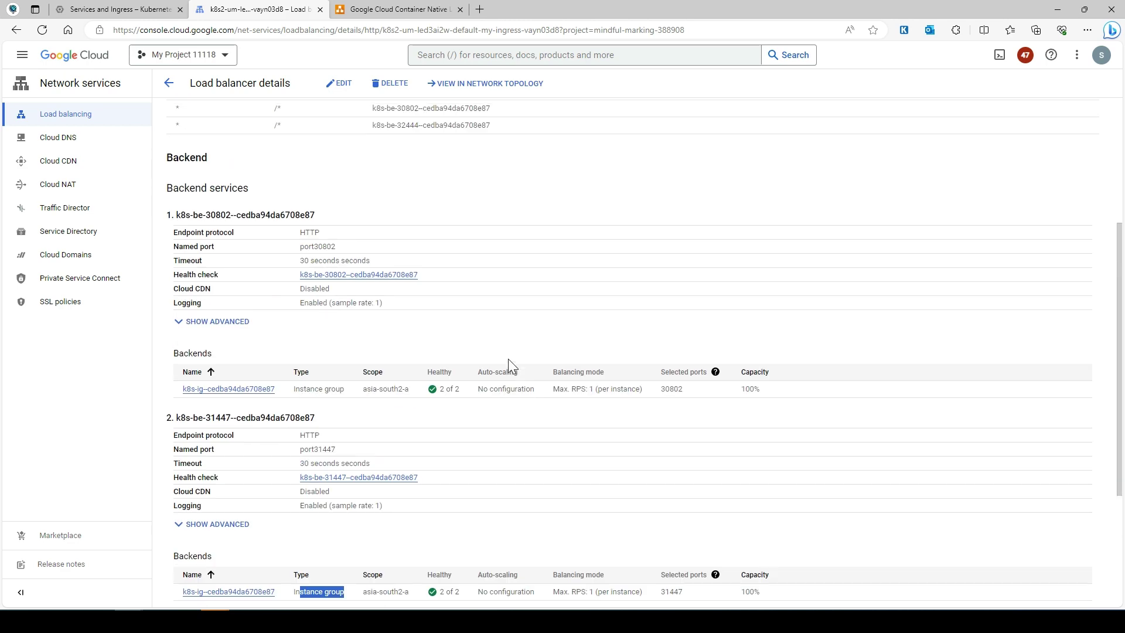
# Expand the advanced settings of the third backend service, k8s-be-32444, and compare it with the host and path rules.
pyautogui.scroll(-3, 510, 365)
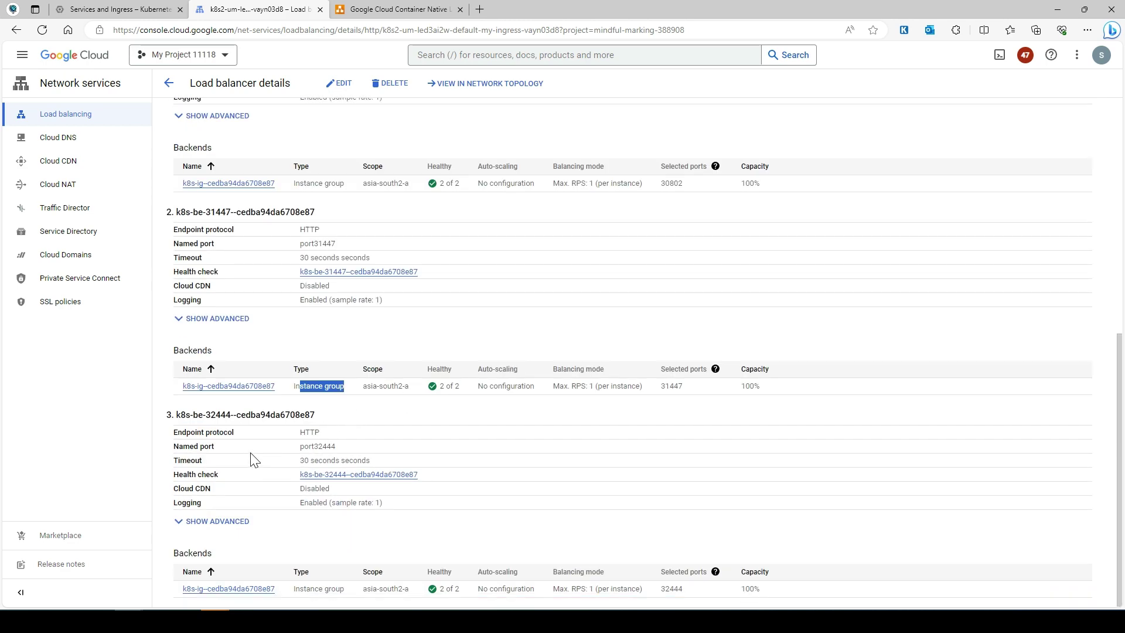
pyautogui.click(181, 525)
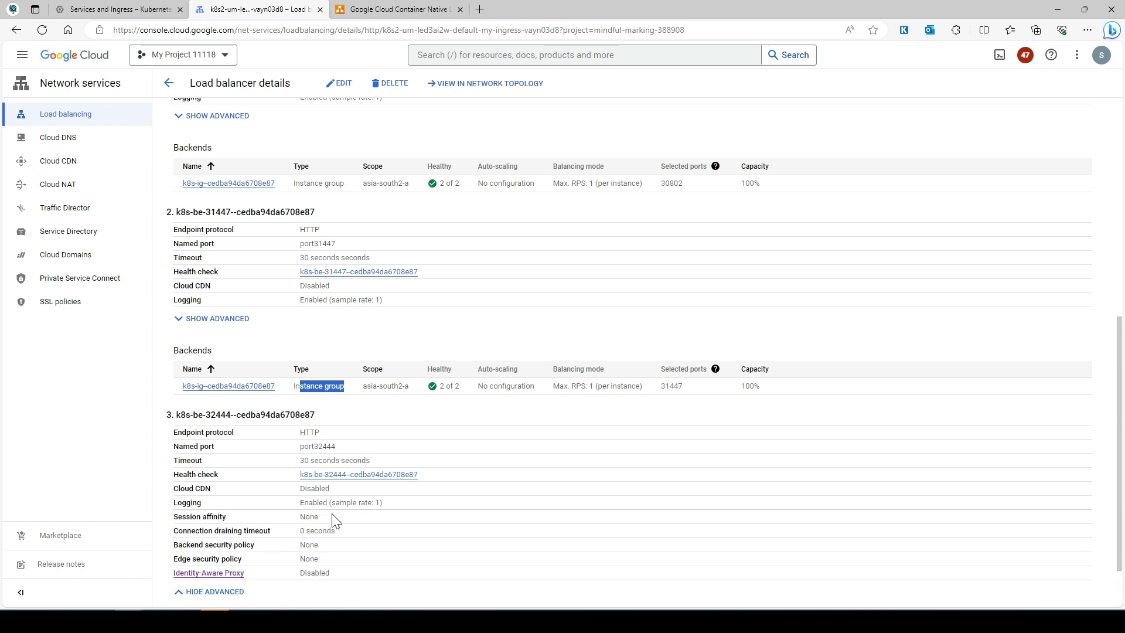
pyautogui.scroll(-1, 335, 521)
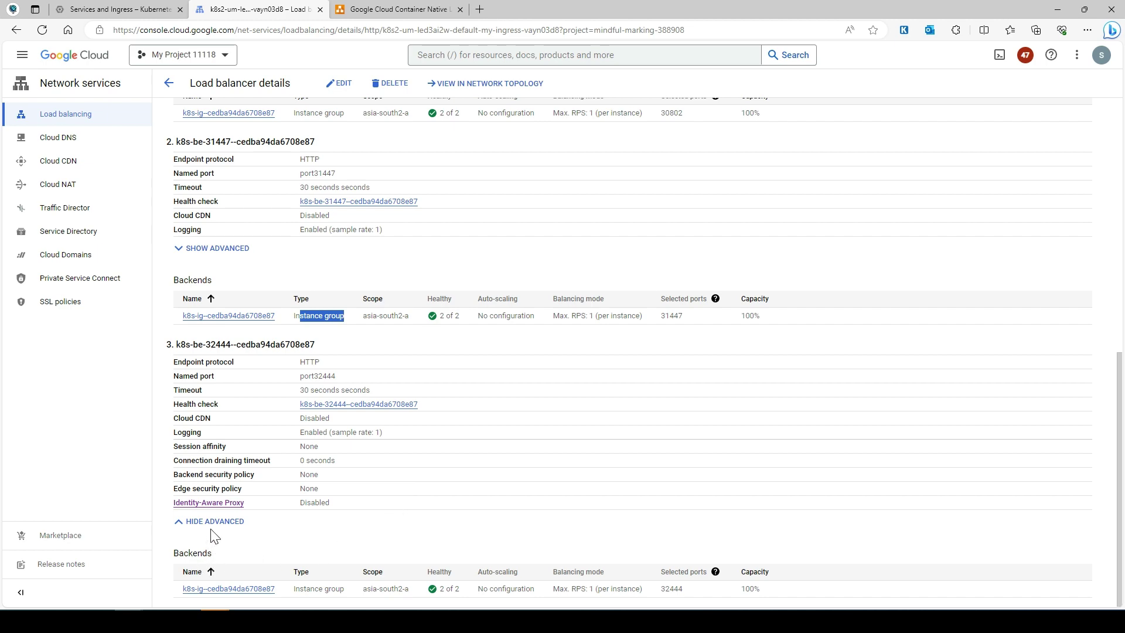
pyautogui.scroll(5, 215, 536)
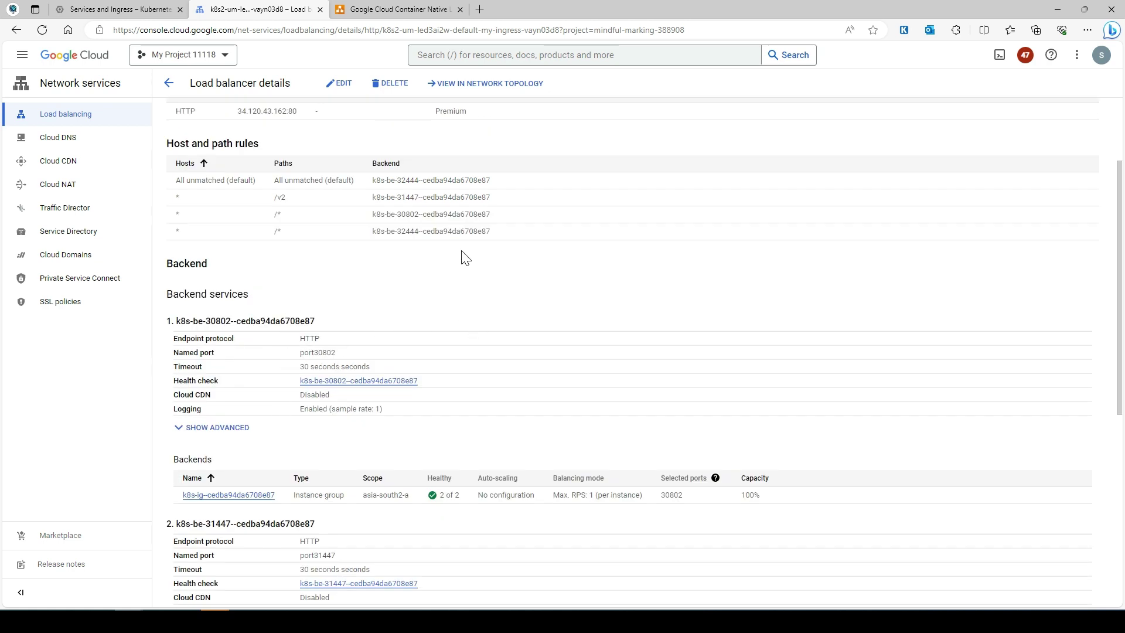
pyautogui.scroll(-5, 408, 402)
pyautogui.scroll(7, 409, 402)
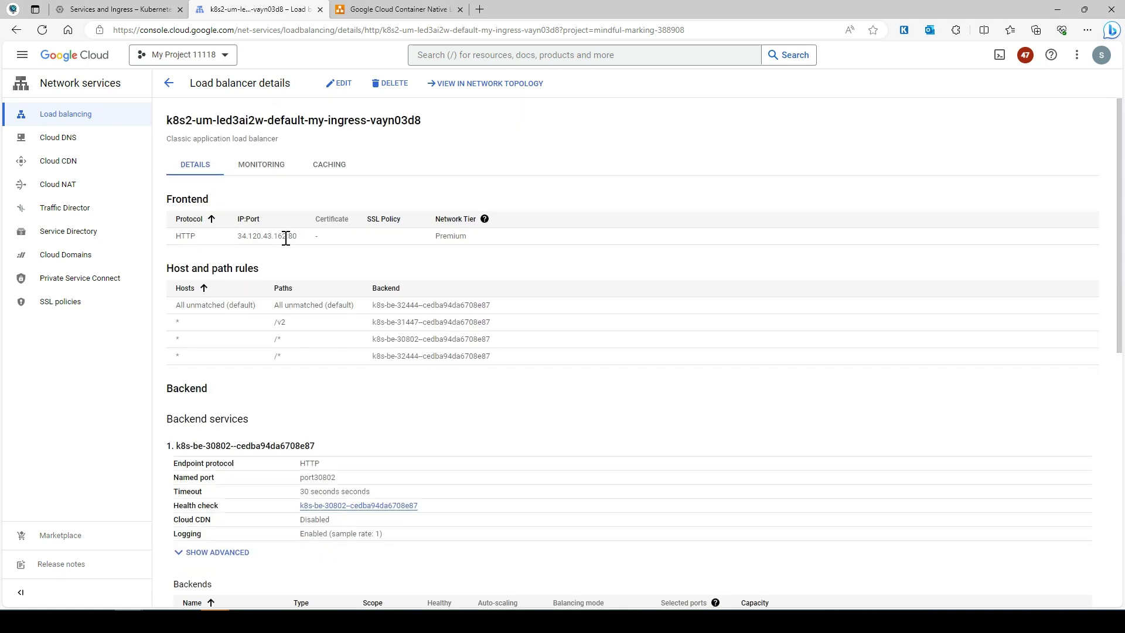
# Copy the load balancer's frontend IP address and open 34.120.43.162 in a new browser tab.
pyautogui.moveTo(288, 236); pyautogui.dragTo(235, 237)
pyautogui.hotkey('ctrl', 'c')
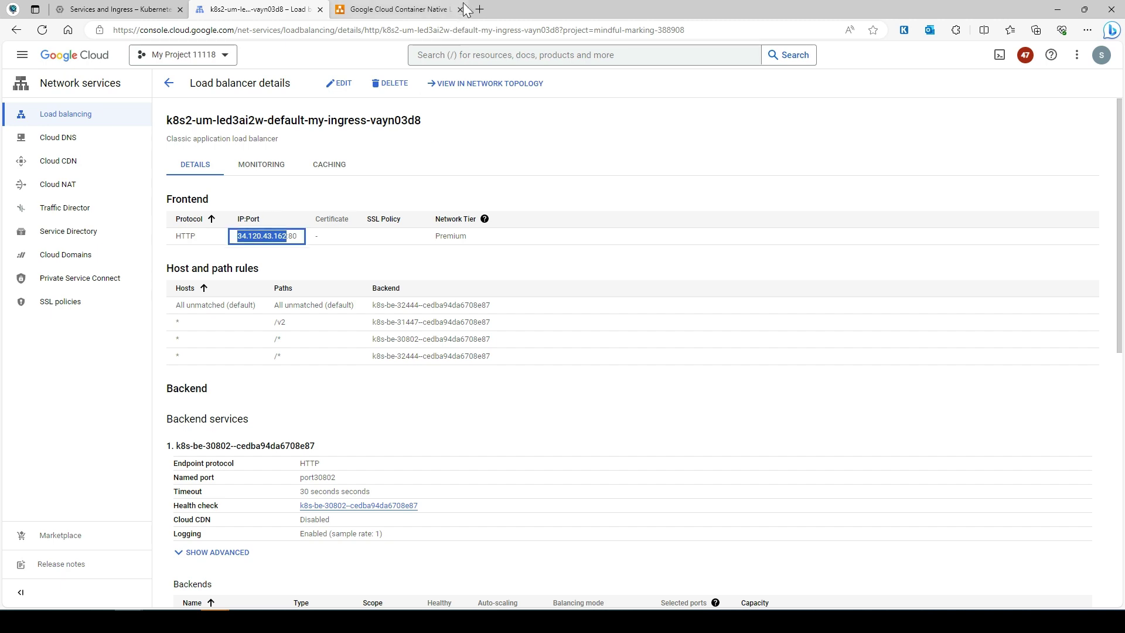
pyautogui.hotkey('ctrl', 't')
pyautogui.hotkey('ctrl', 'v')
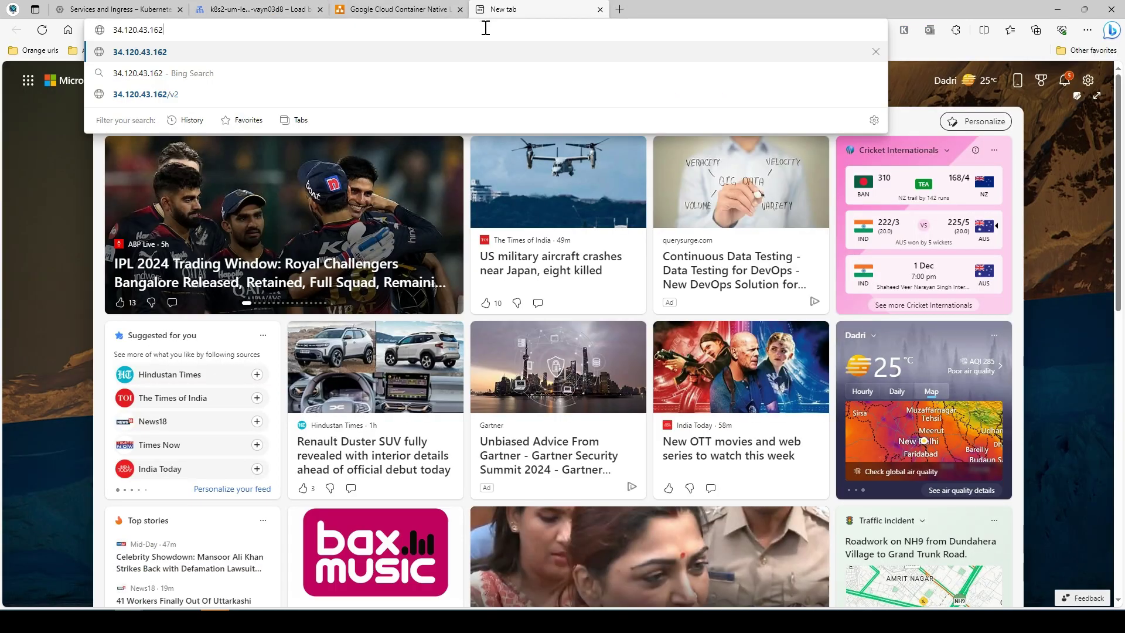
pyautogui.press('Return')
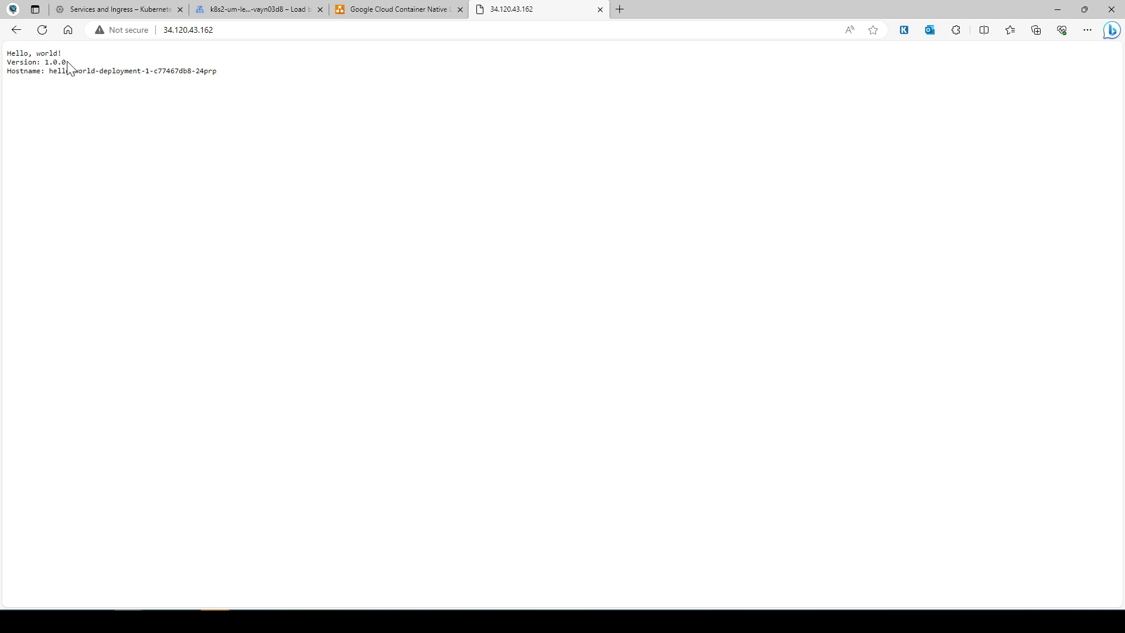
# Check the version returned at the load balancer's root address, load 34.120.43.162/v2 and check the version returned there.
pyautogui.moveTo(69, 62); pyautogui.dragTo(8, 63)
pyautogui.click(248, 30)
pyautogui.click(248, 29)
pyautogui.write('/v2')
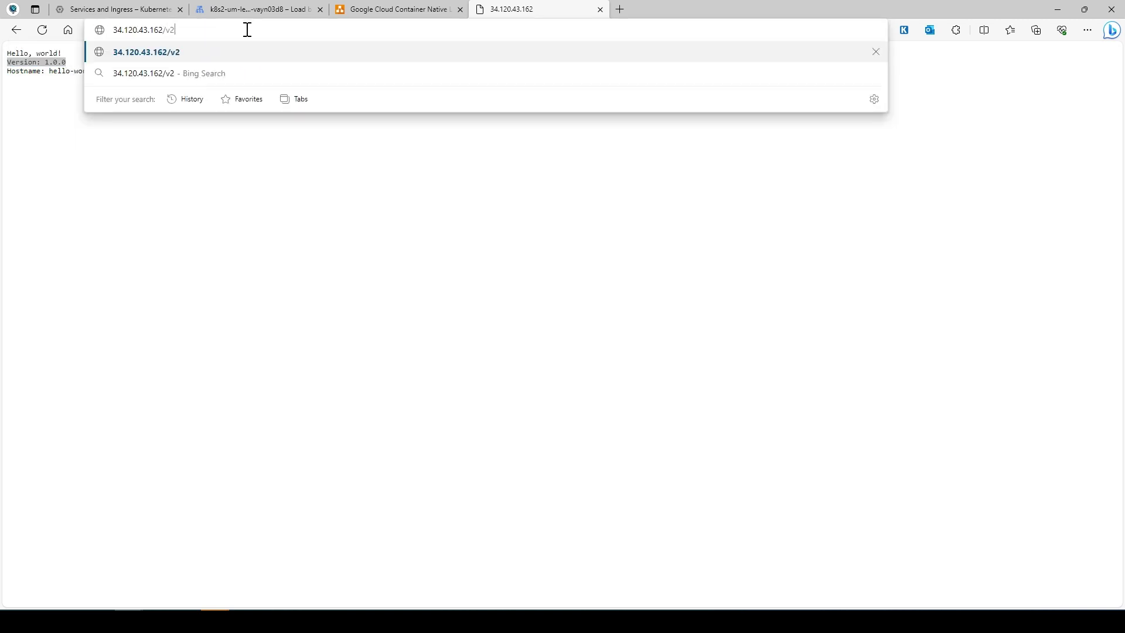
pyautogui.press('Return')
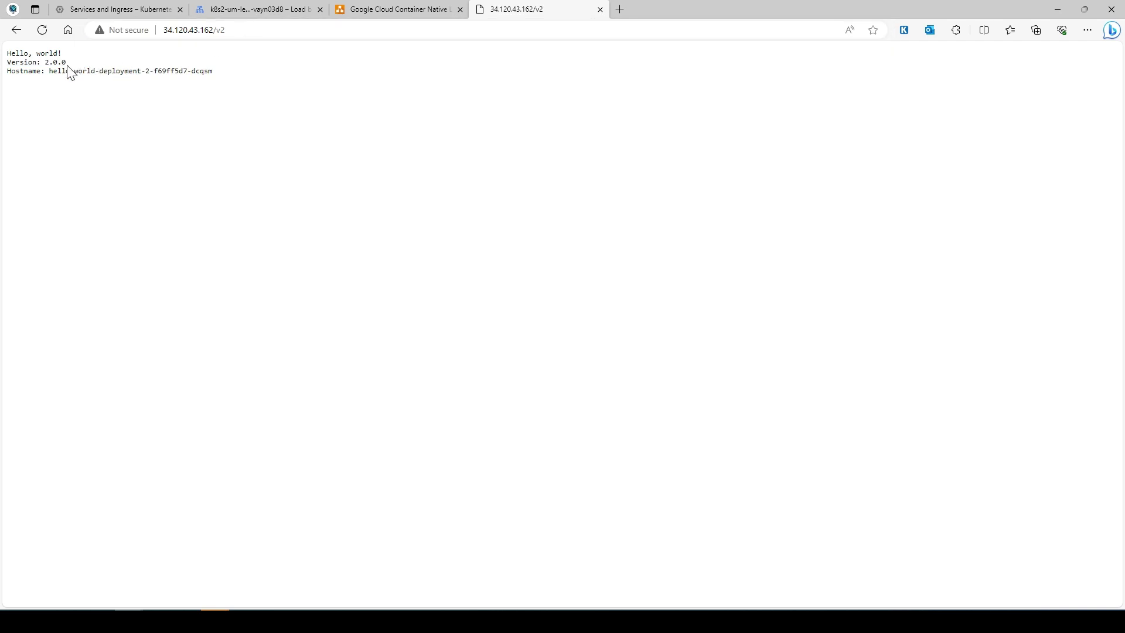
pyautogui.moveTo(67, 61); pyautogui.dragTo(8, 62)
pyautogui.click(348, 56)
# Return to the my-ingress load balancer's details, open its monitoring diagram and examine the traffic path from Asia to the frontend.
pyautogui.click(250, 7)
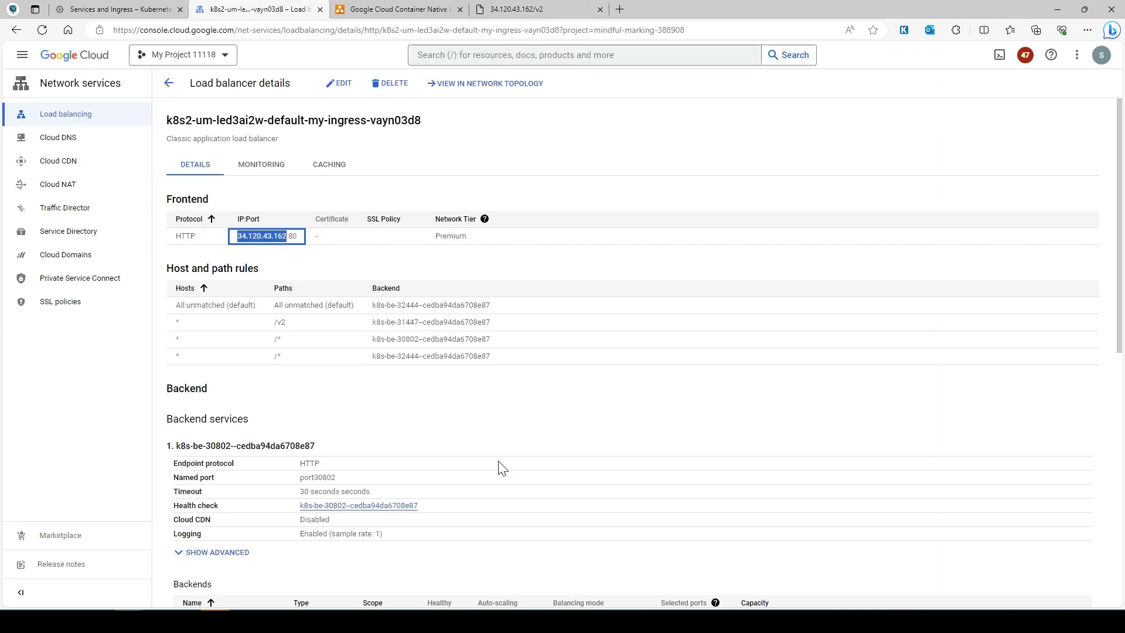
pyautogui.scroll(-3, 405, 459)
pyautogui.scroll(3, 404, 459)
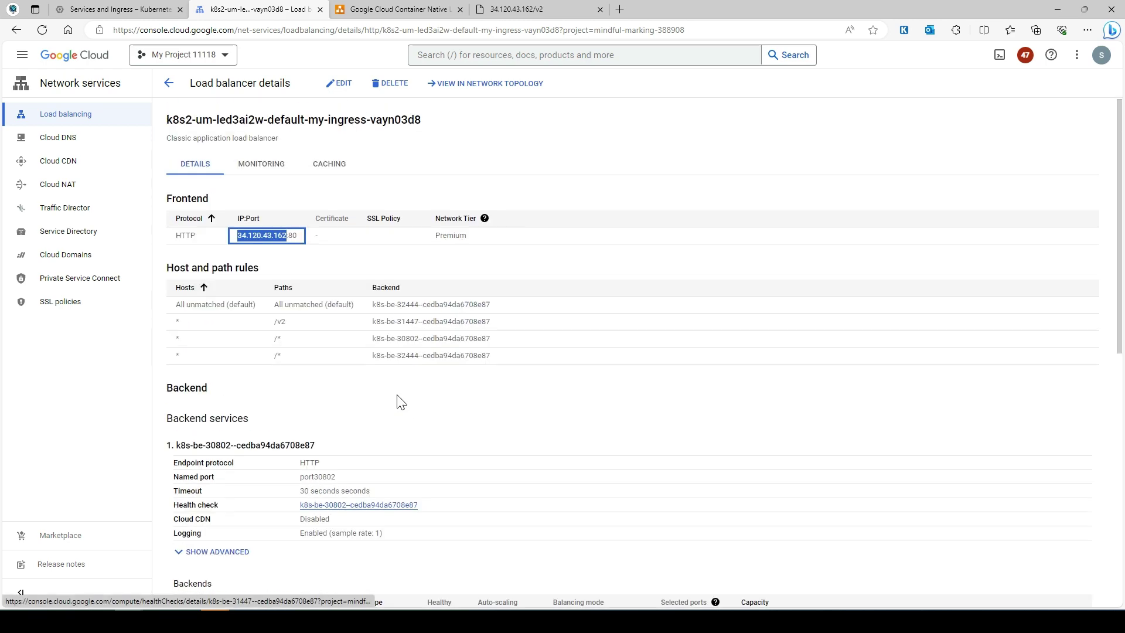
pyautogui.click(258, 166)
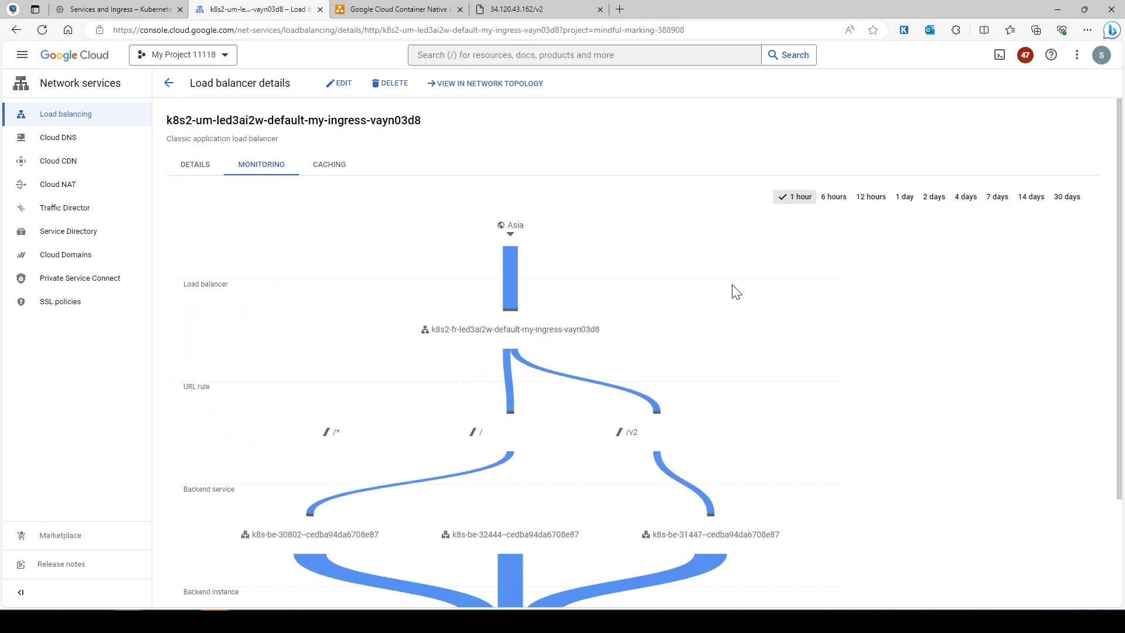
pyautogui.scroll(-1, 682, 292)
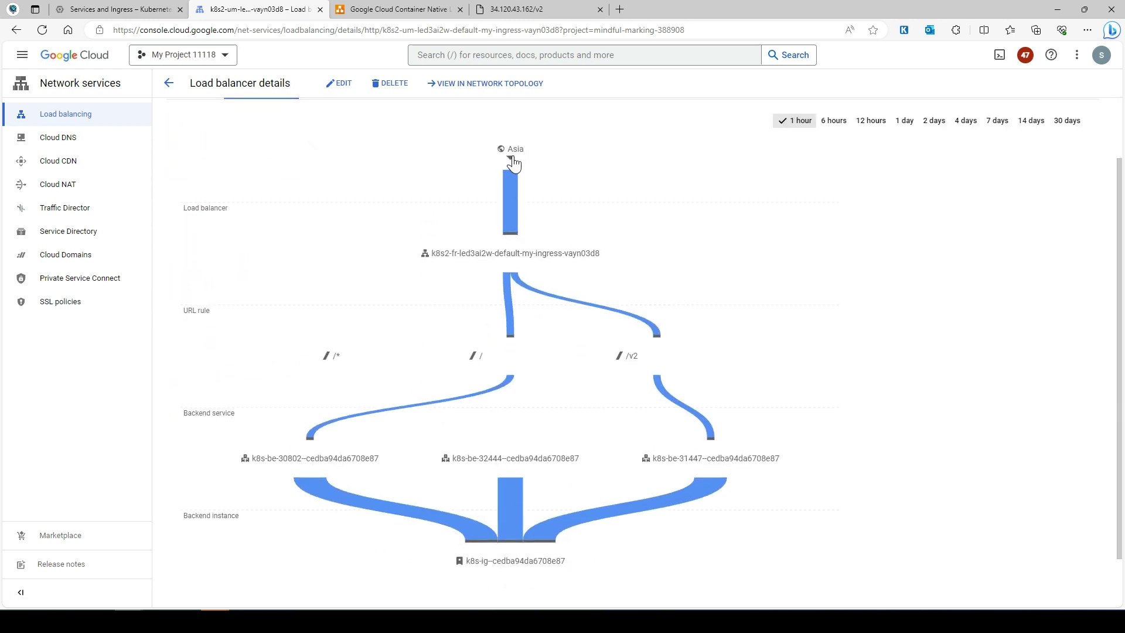
pyautogui.click(510, 202)
pyautogui.scroll(-1, 550, 273)
pyautogui.click(551, 272)
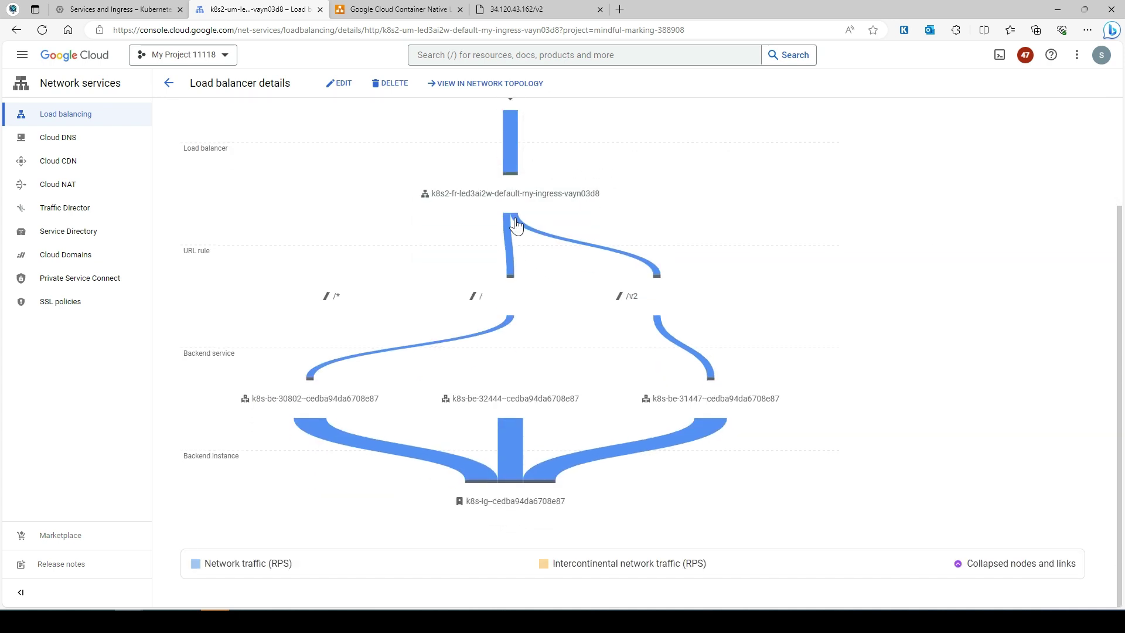
# Inspect the response traffic of the /*, /v2 and / URL rules in the monitoring diagram.
pyautogui.moveTo(508, 264)
pyautogui.click(477, 298)
pyautogui.click(370, 311)
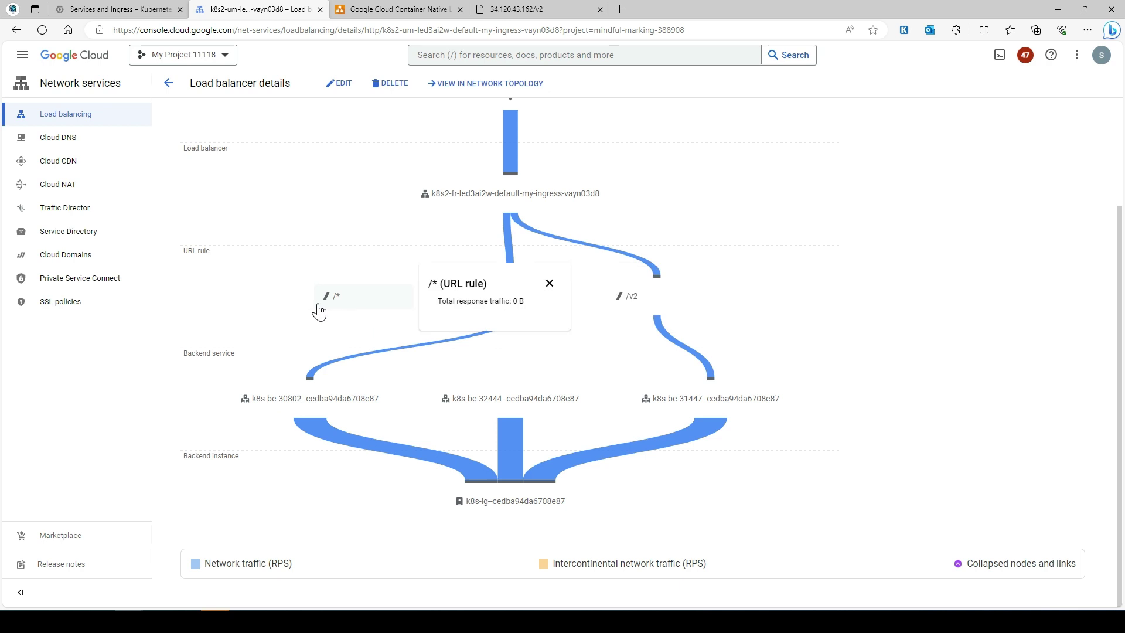
pyautogui.click(652, 297)
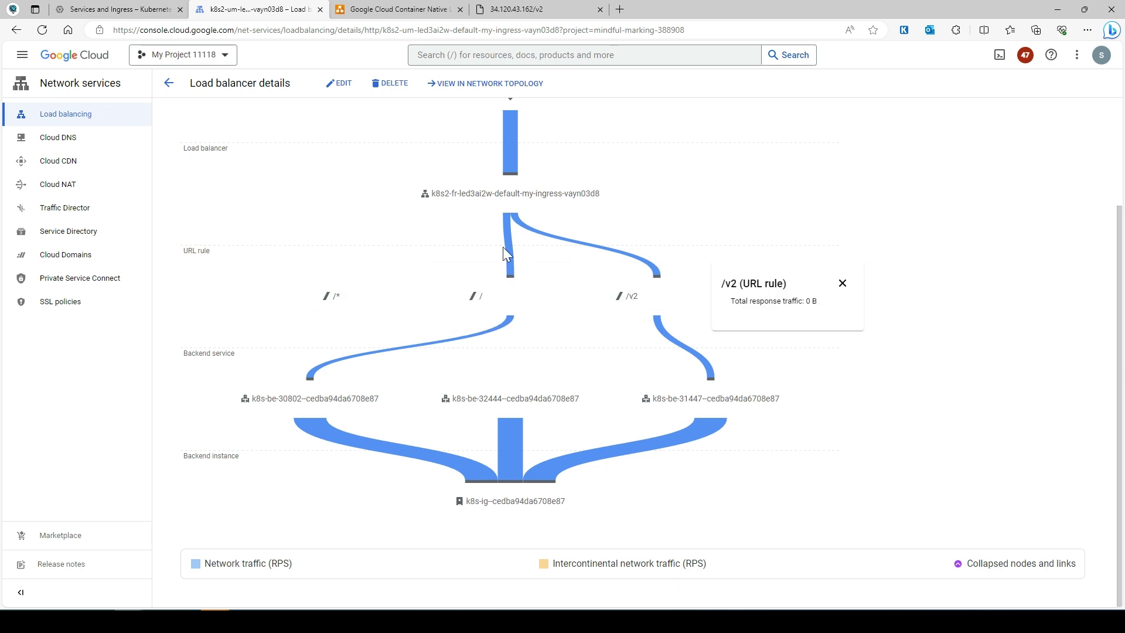
pyautogui.click(526, 298)
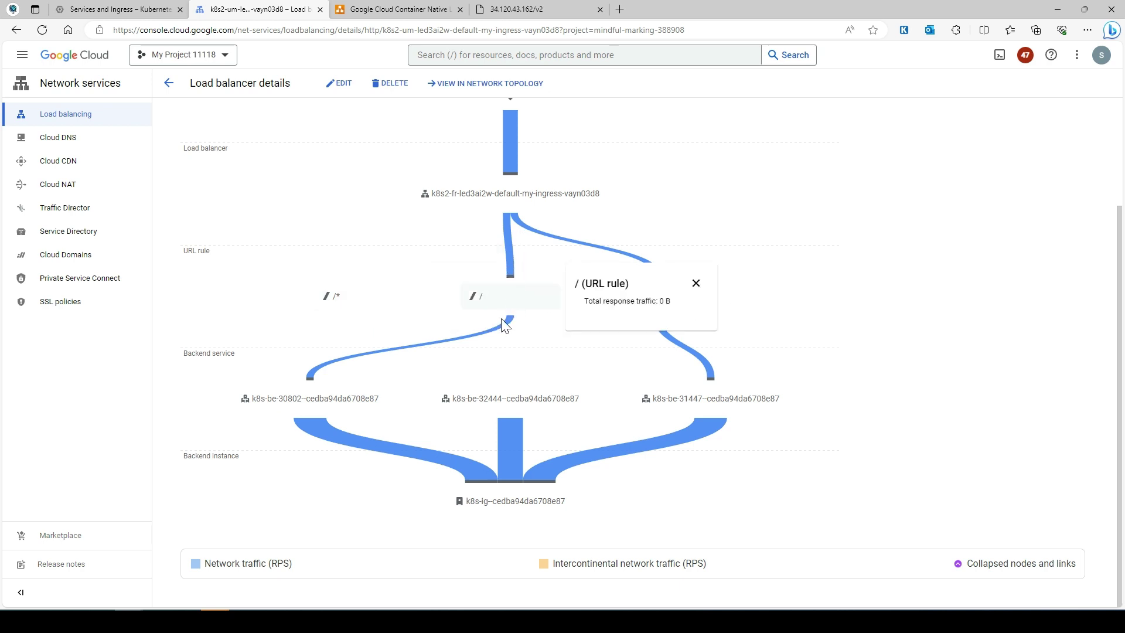
# Trace the / and /v2 URL rules through their backend services to the shared k8s-ig instance group.
pyautogui.moveTo(394, 359)
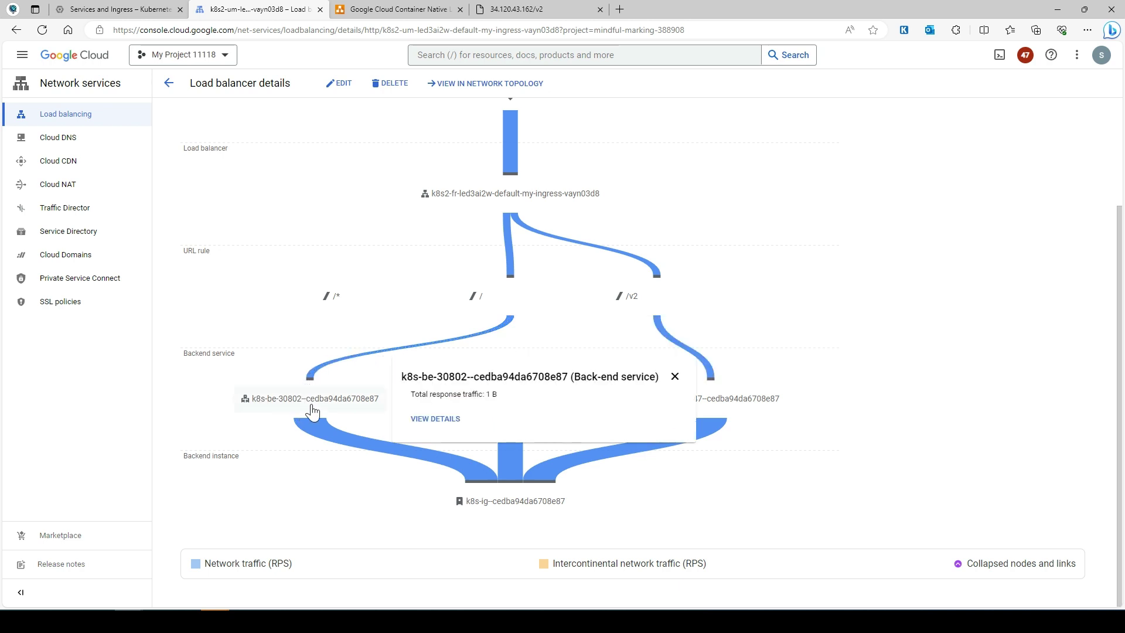
pyautogui.moveTo(519, 296)
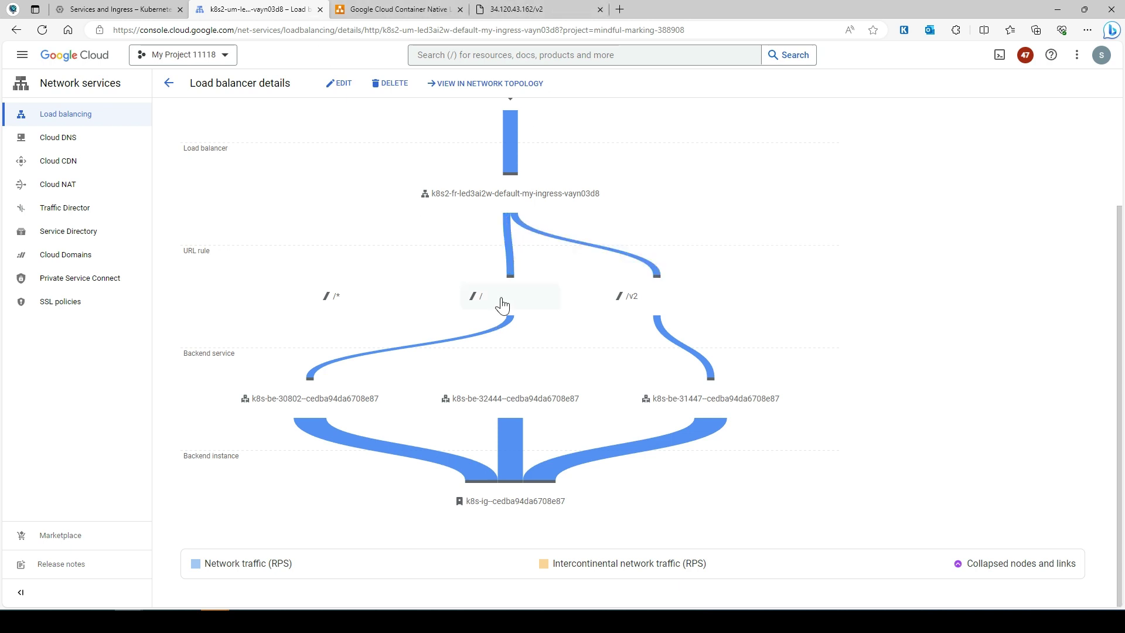
pyautogui.moveTo(340, 357)
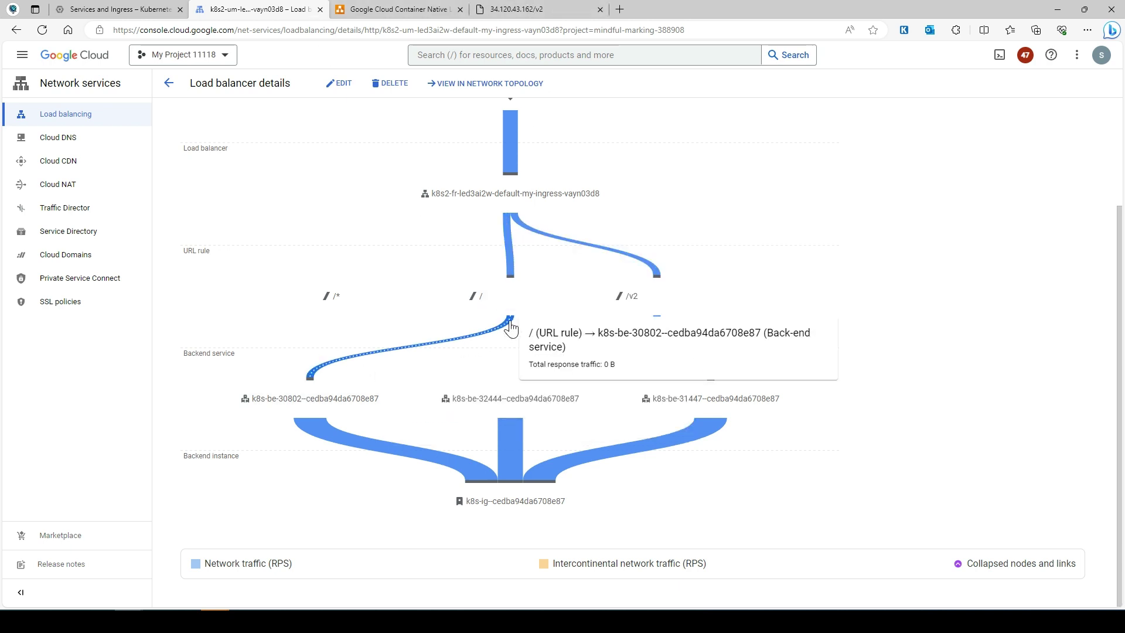
pyautogui.click(330, 408)
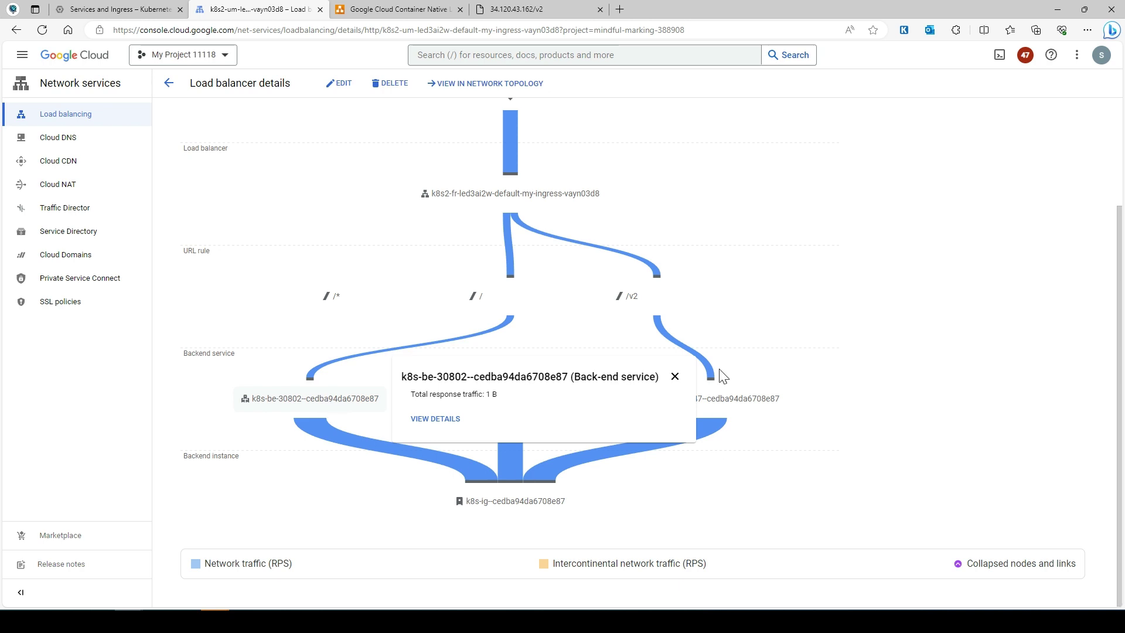
pyautogui.moveTo(732, 413)
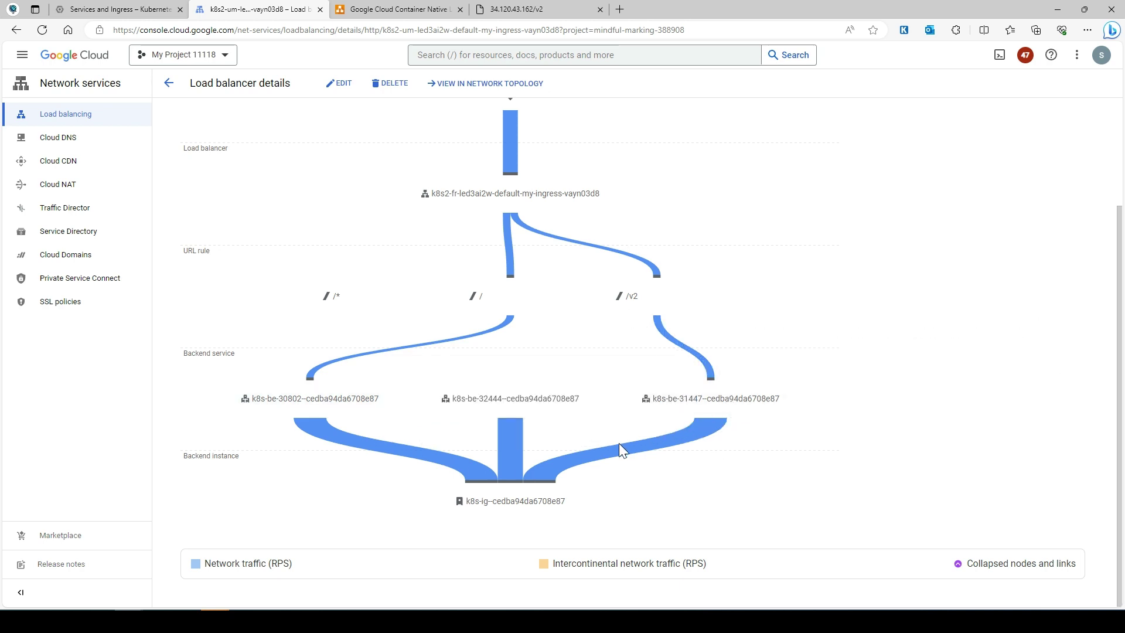
pyautogui.moveTo(547, 508)
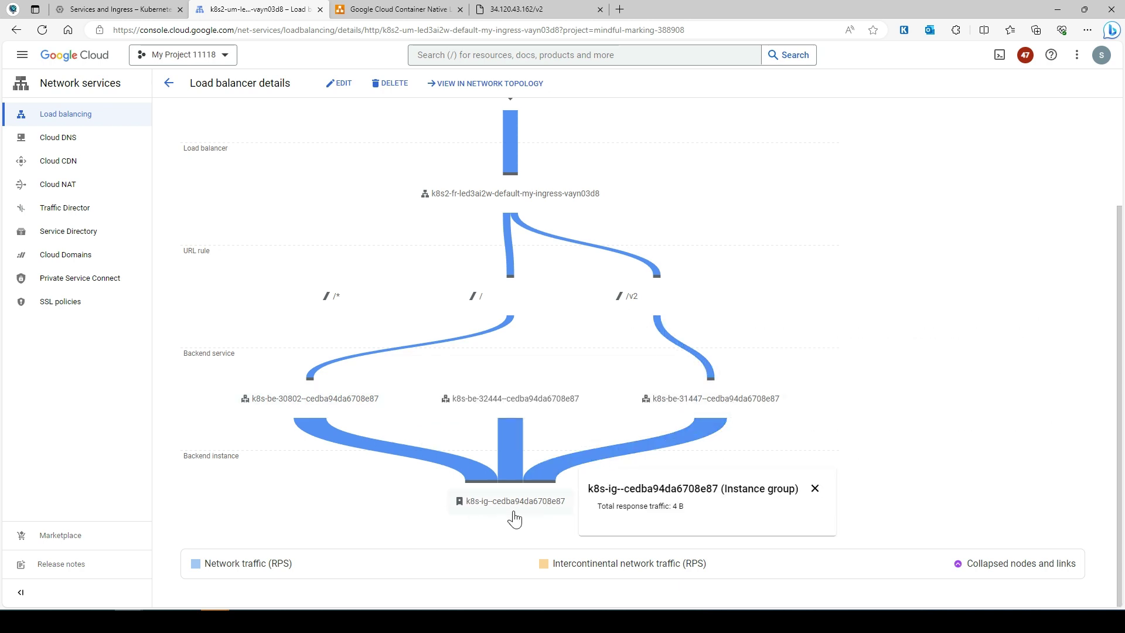
pyautogui.moveTo(320, 373)
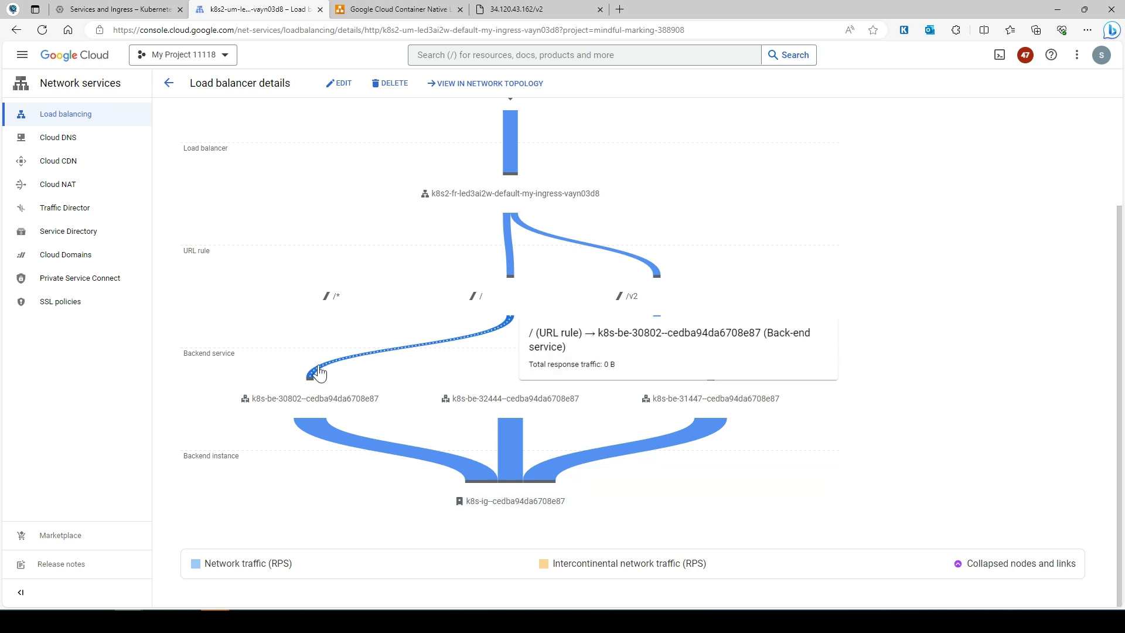
pyautogui.moveTo(707, 372)
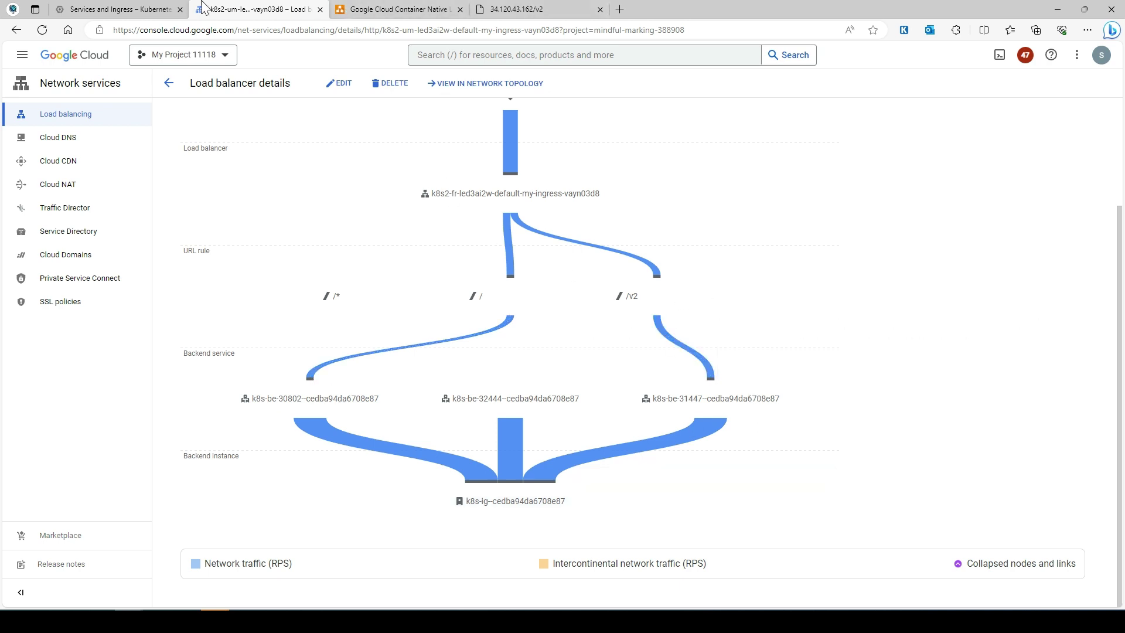
# Start Cloud Shell from the Services and Ingress page, open its editor and authorise access to the gcloud credentials.
pyautogui.click(150, 8)
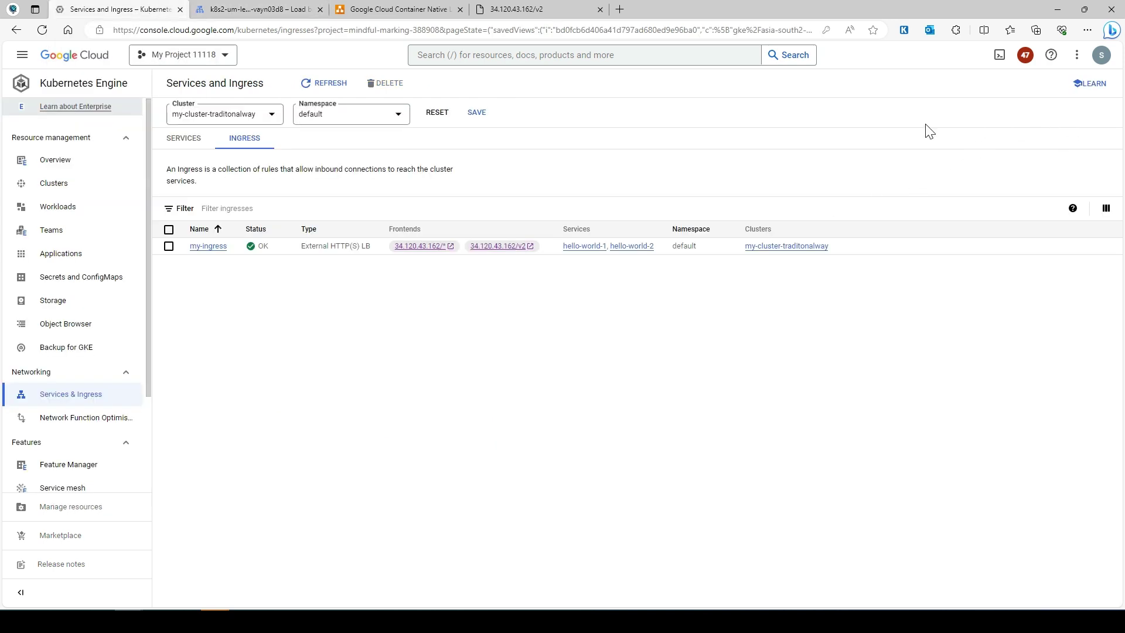
pyautogui.click(1000, 54)
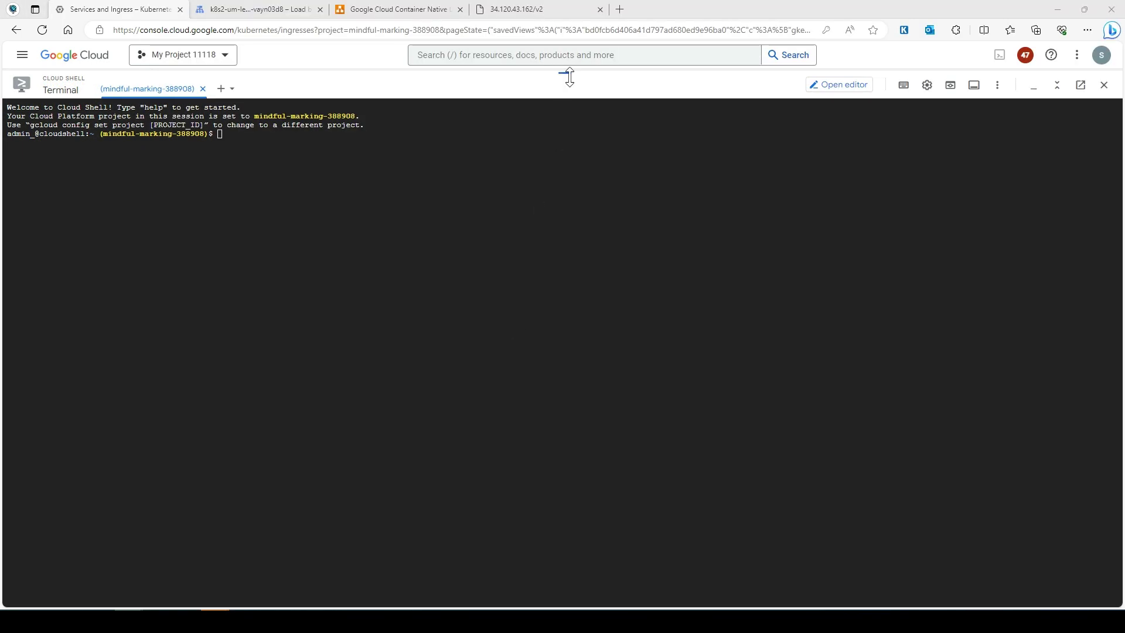
pyautogui.moveTo(569, 77); pyautogui.dragTo(578, 307)
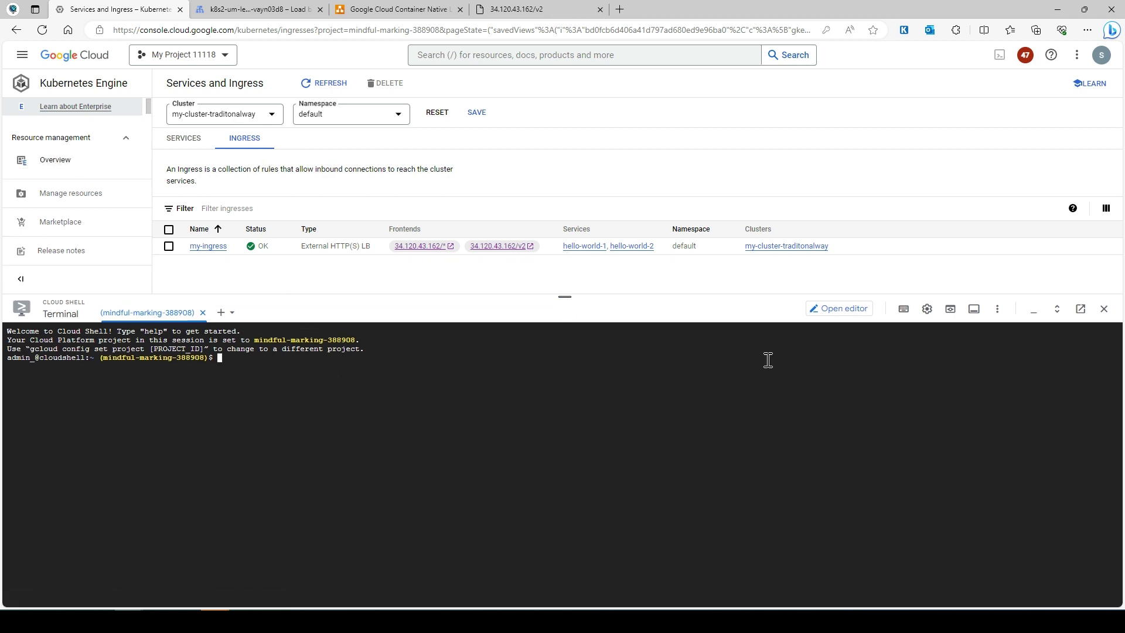
pyautogui.click(840, 309)
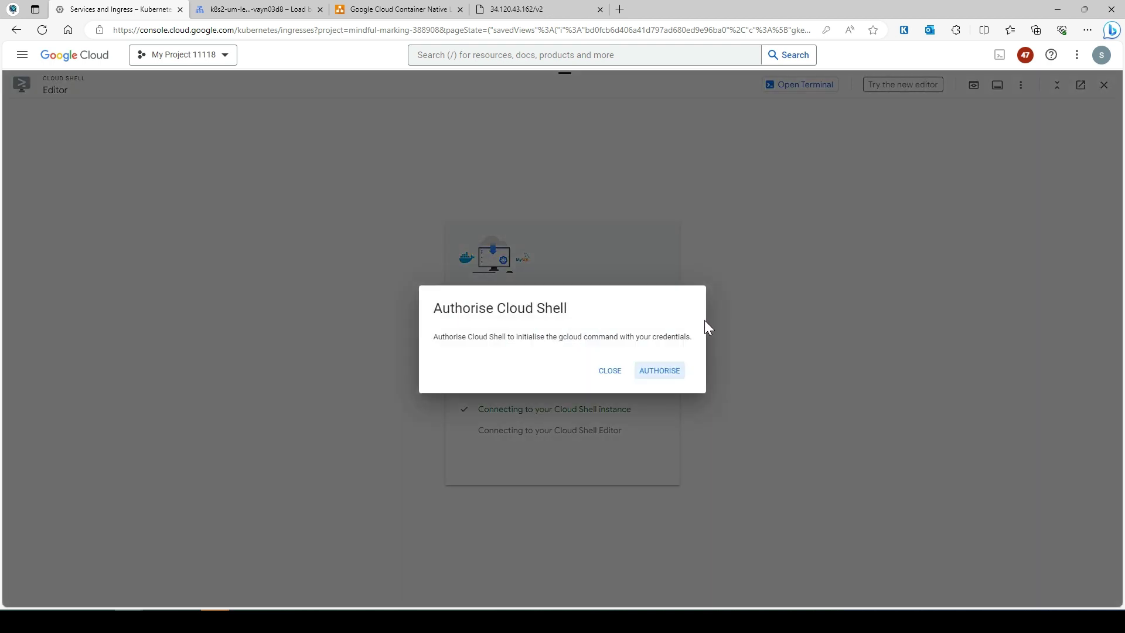
pyautogui.click(672, 374)
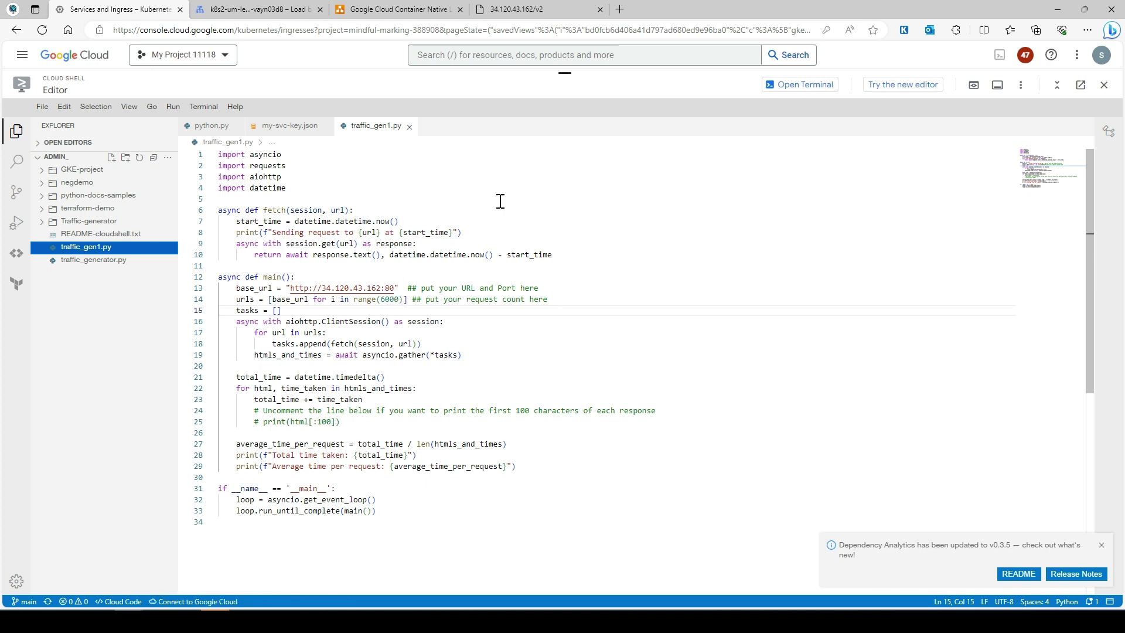
pyautogui.click(43, 106)
pyautogui.click(76, 269)
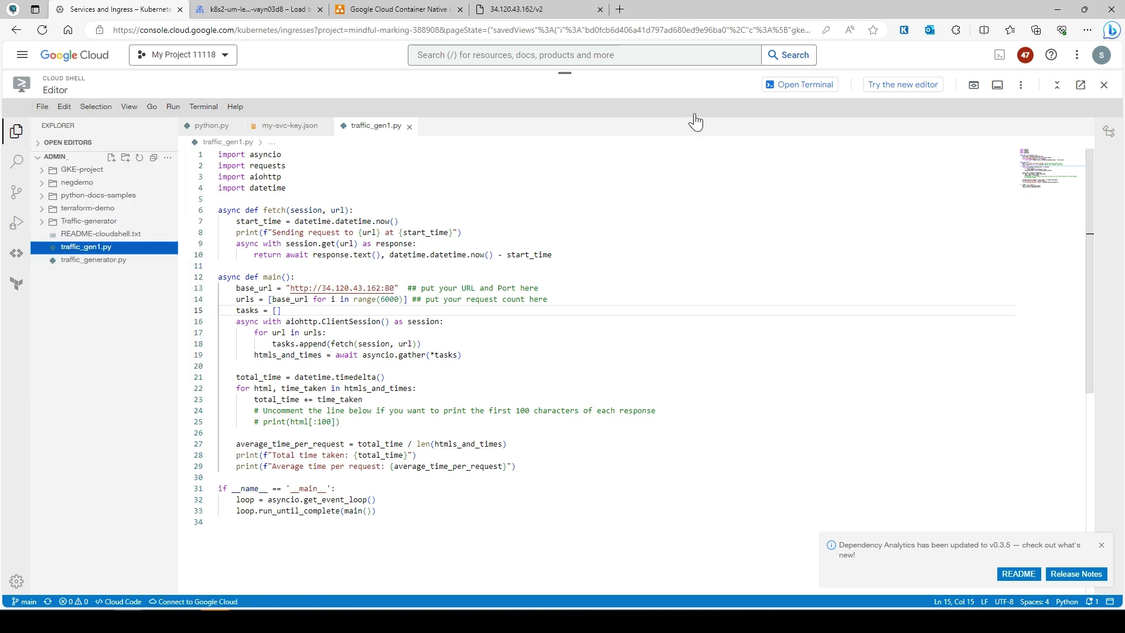
# Run python traffic_gen1.py in the Cloud Shell terminal and check the total time and average time per request.
pyautogui.click(798, 86)
pyautogui.write('python traffic_gen1.py')
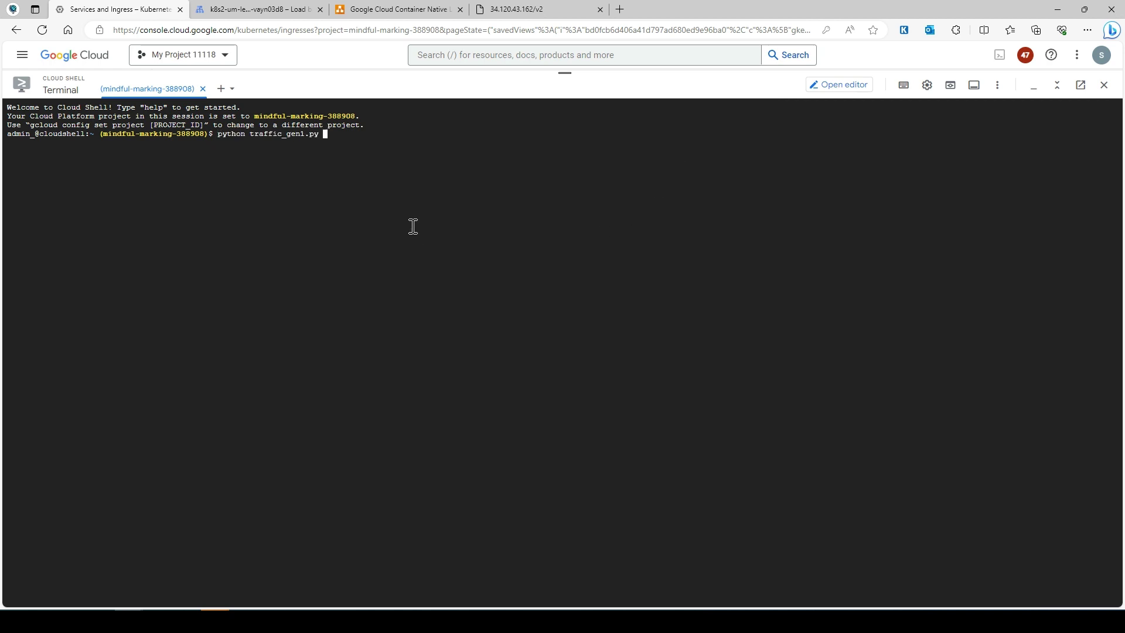
pyautogui.press('Return')
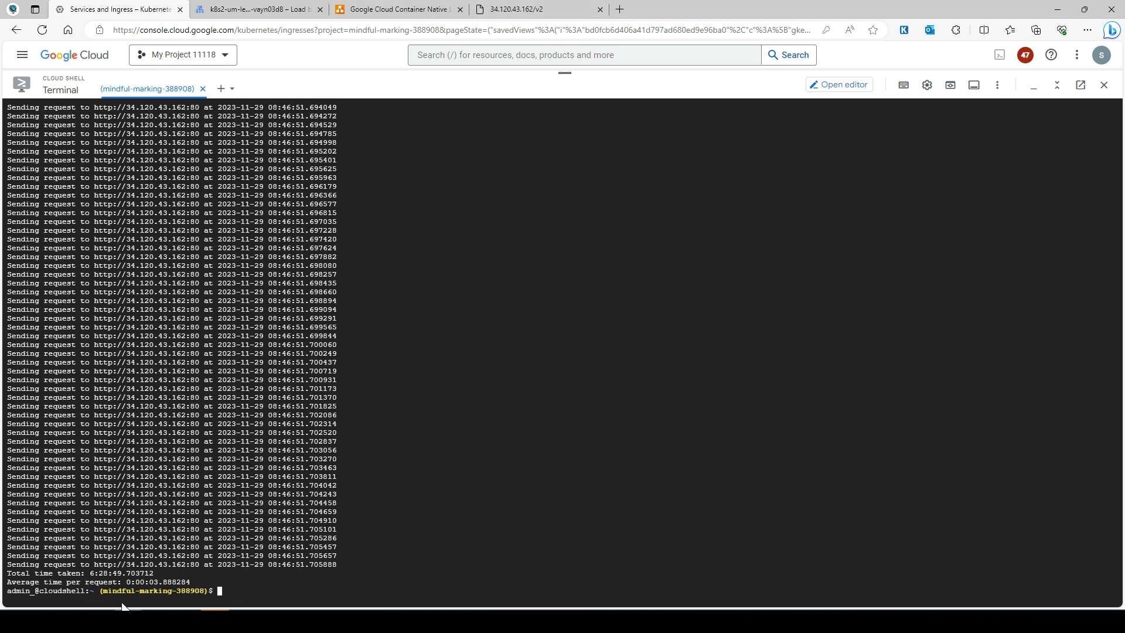
pyautogui.moveTo(194, 581); pyautogui.dragTo(11, 577)
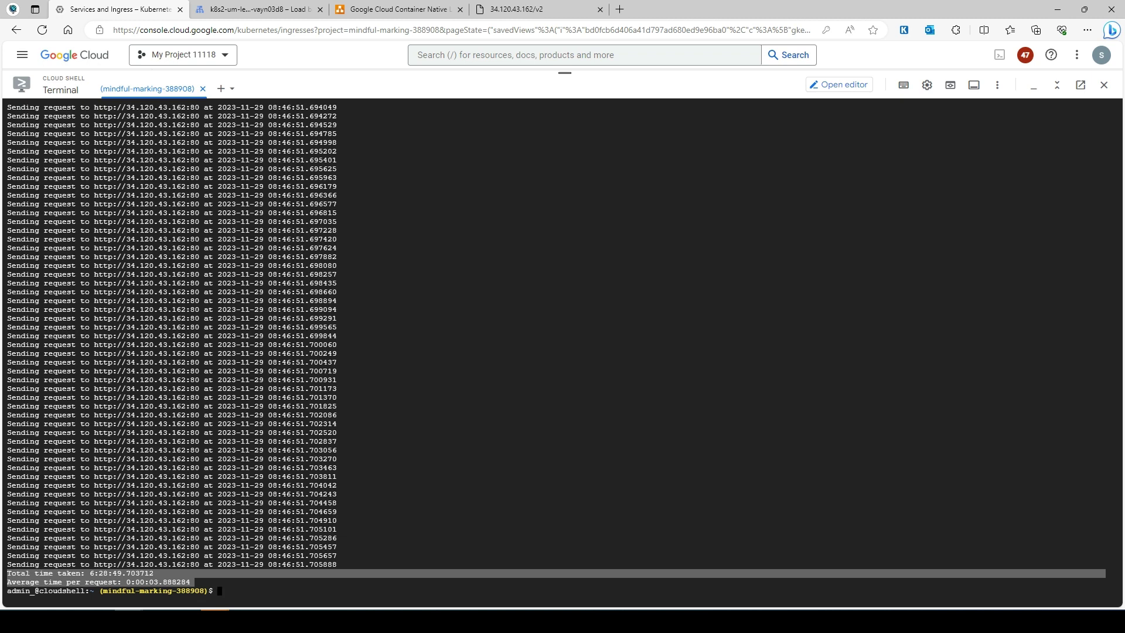
pyautogui.click(243, 621)
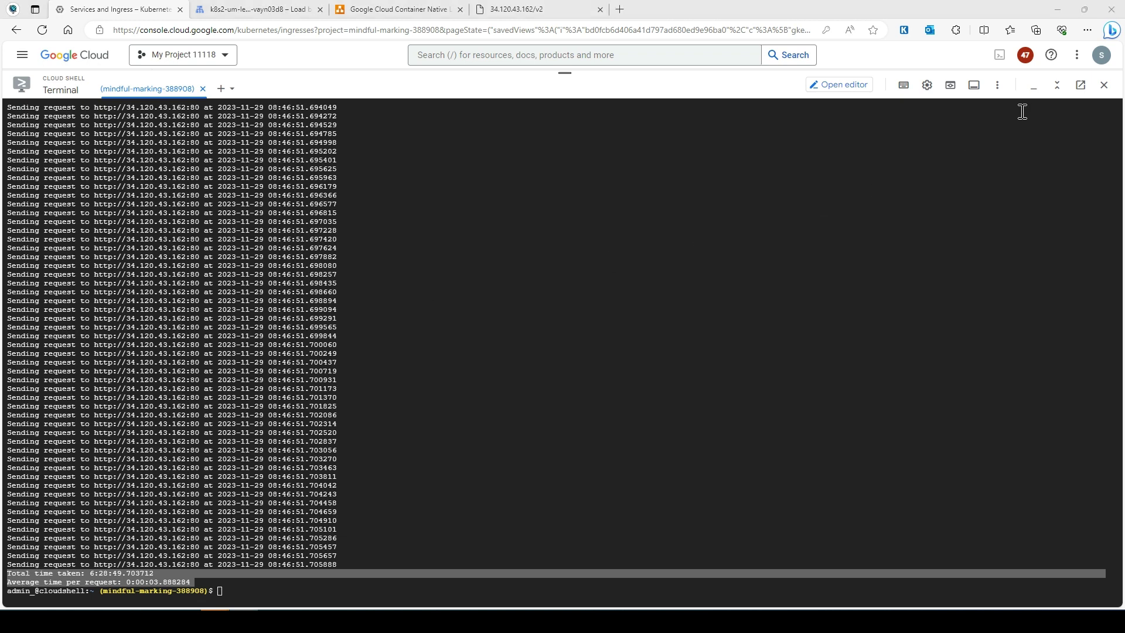
# Minimise the terminal, reopen the my-ingress load balancer's monitoring diagram and examine how traffic spreads across URL rules and backends.
pyautogui.click(1033, 86)
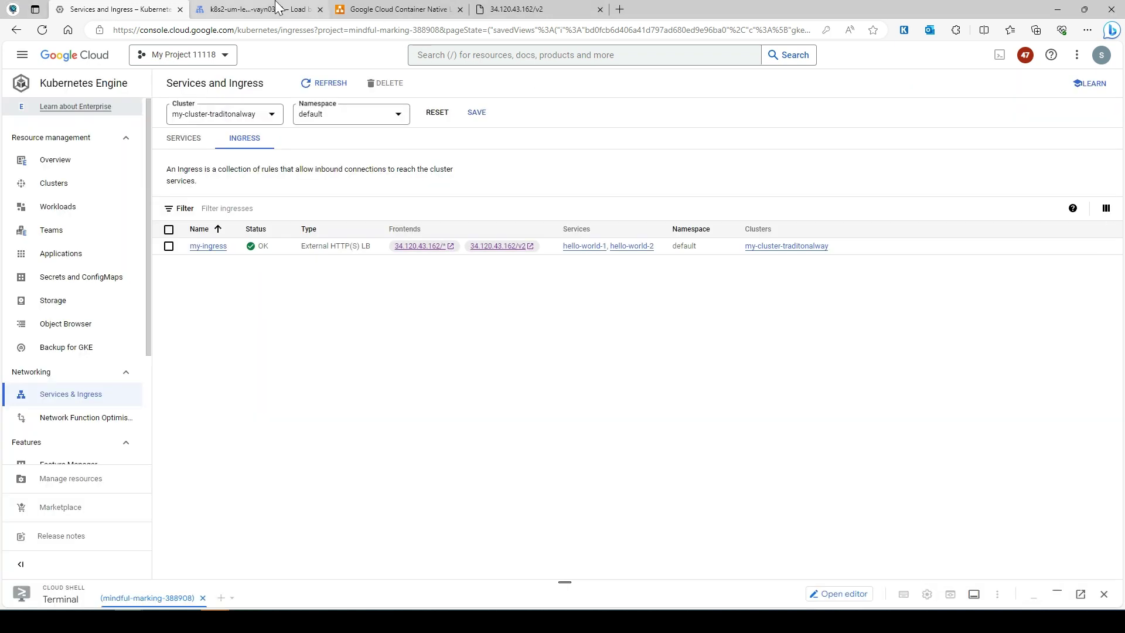
pyautogui.click(278, 8)
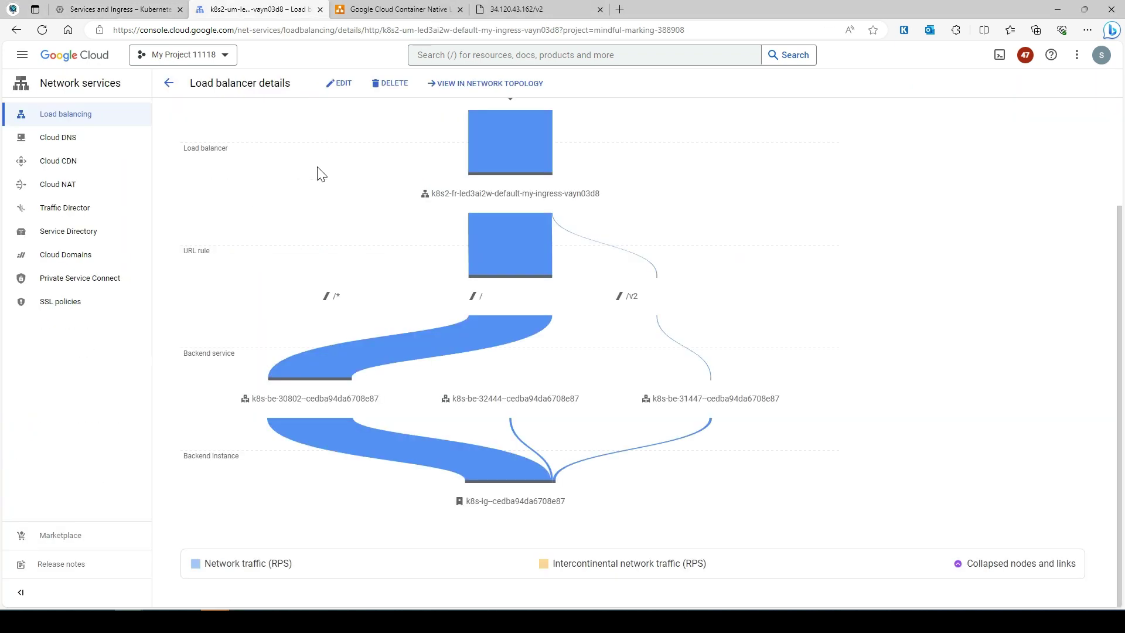
pyautogui.click(166, 81)
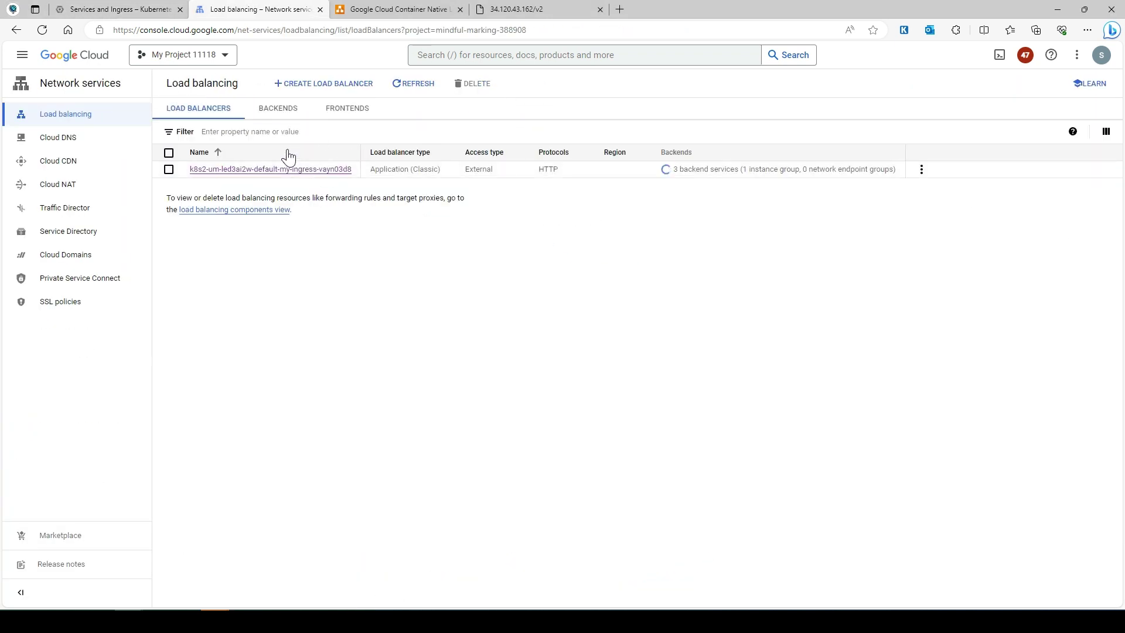
pyautogui.click(259, 170)
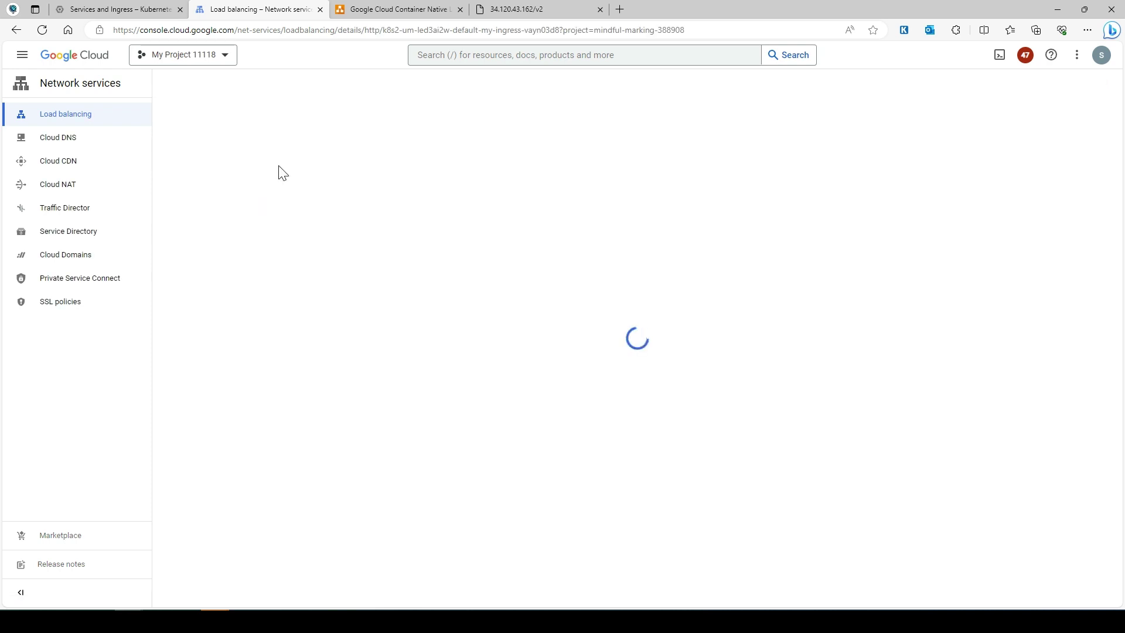
pyautogui.click(271, 165)
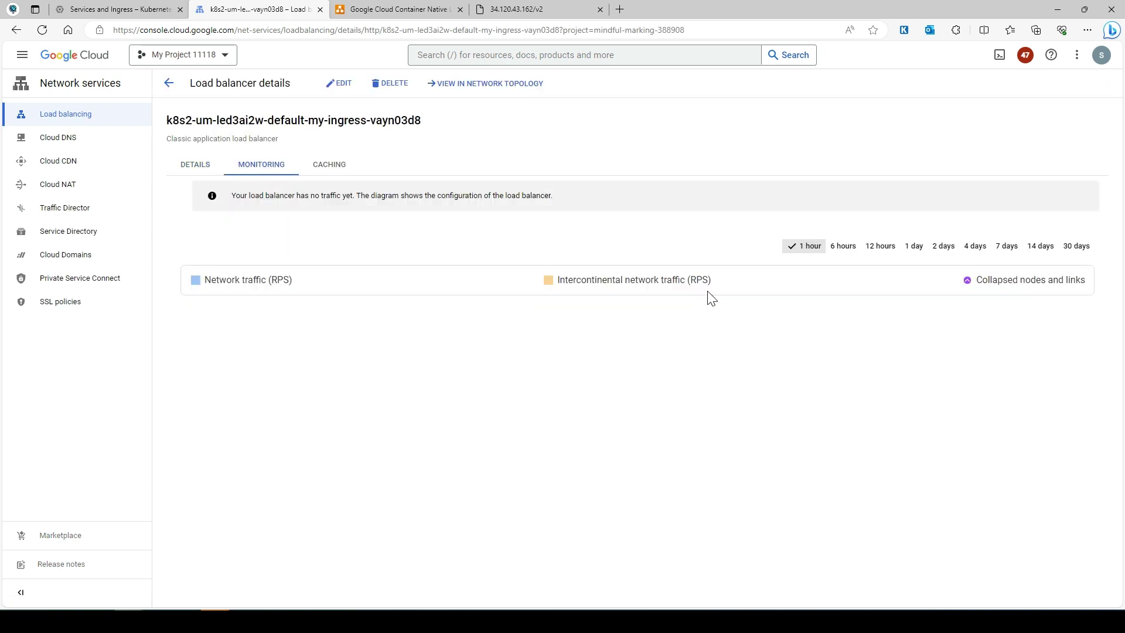
pyautogui.click(619, 434)
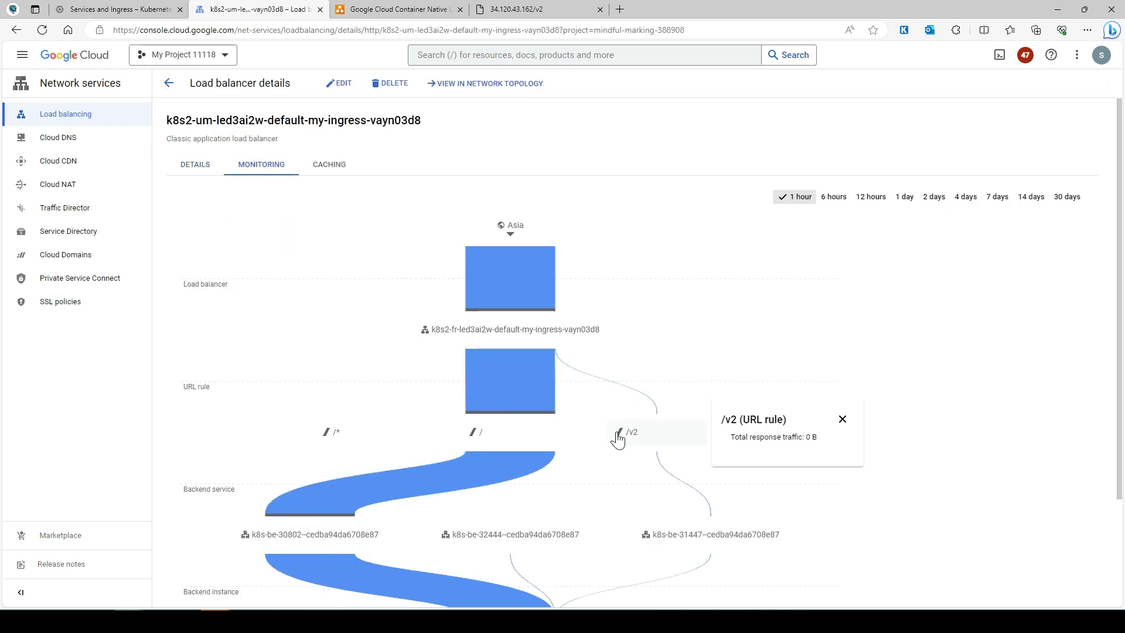
pyautogui.scroll(-2, 587, 377)
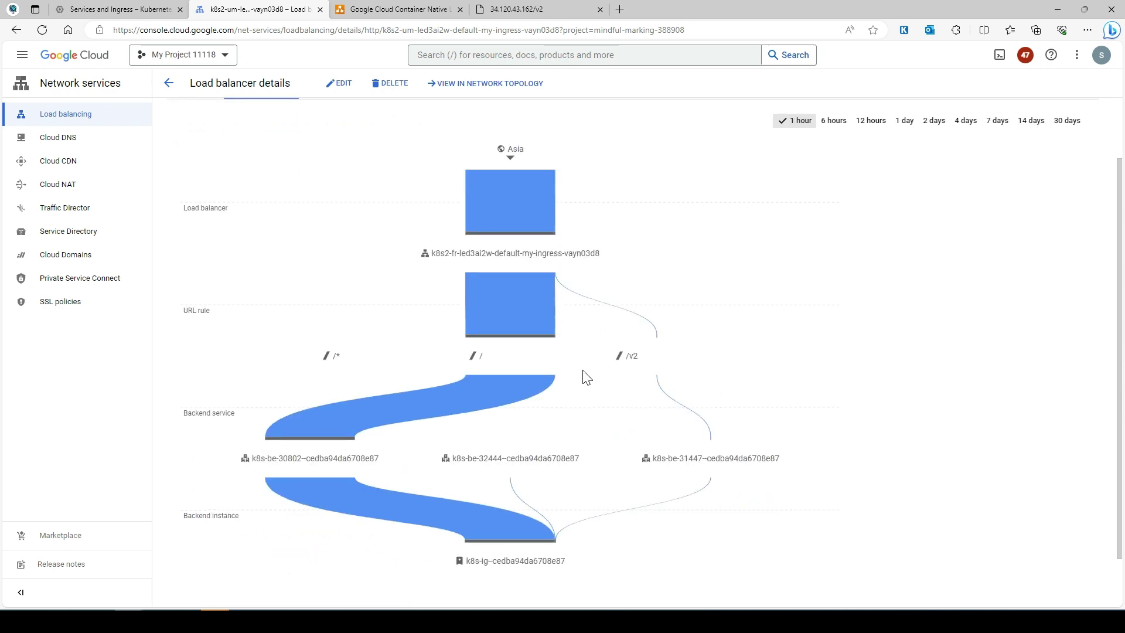
# Check the response traffic of the k8s-be-30802 backend service and the k8s-ig instance group in the monitoring diagram.
pyautogui.moveTo(357, 420)
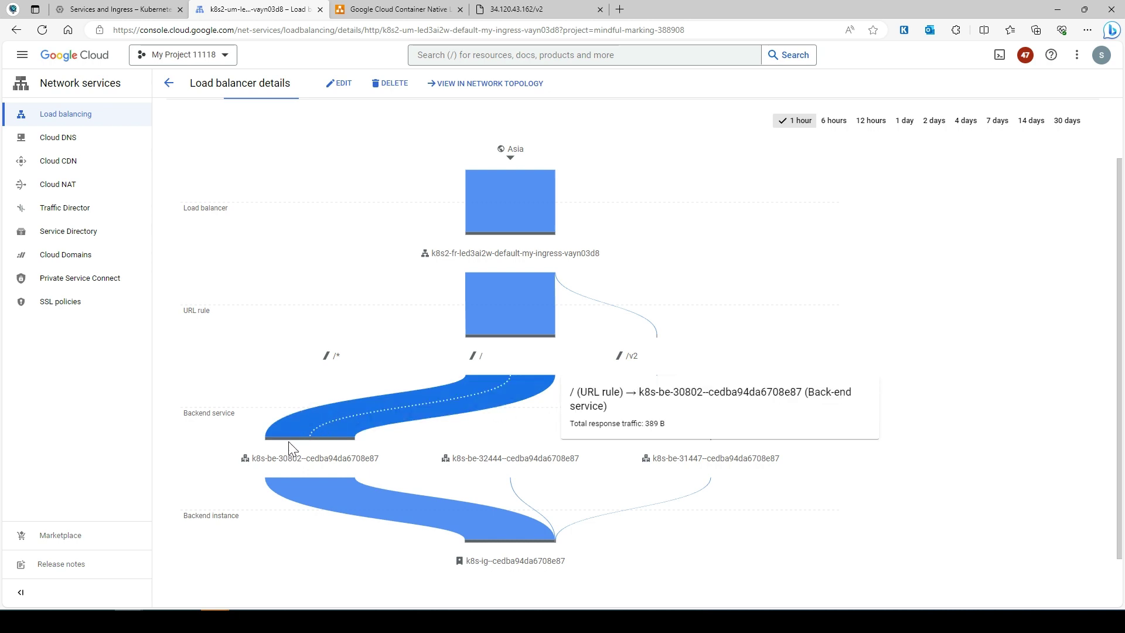
pyautogui.click(292, 463)
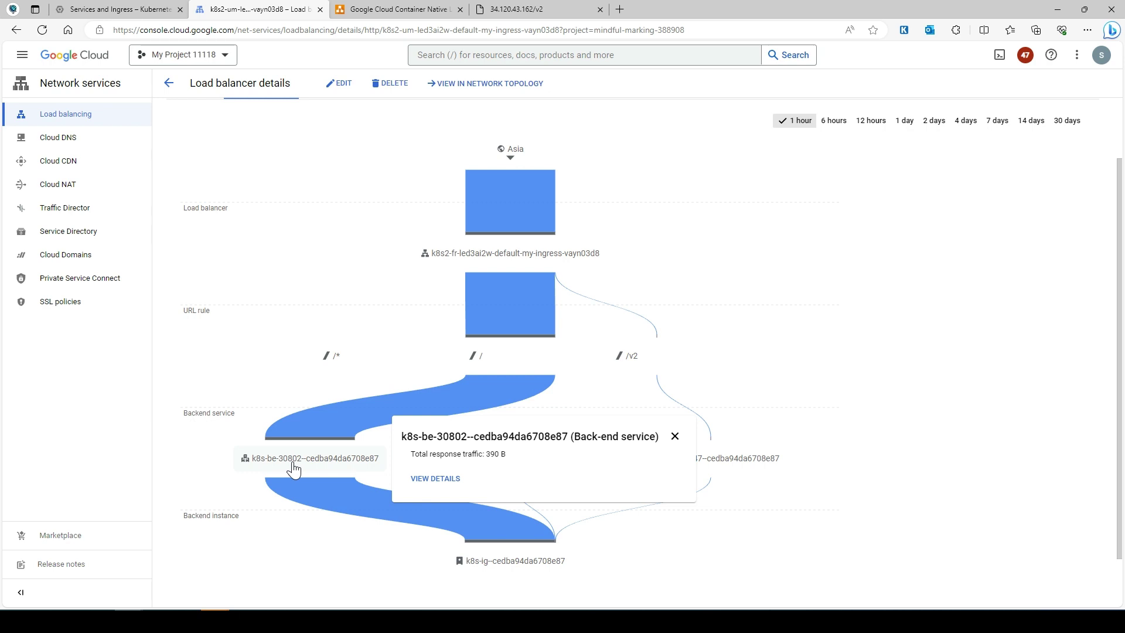
pyautogui.click(516, 570)
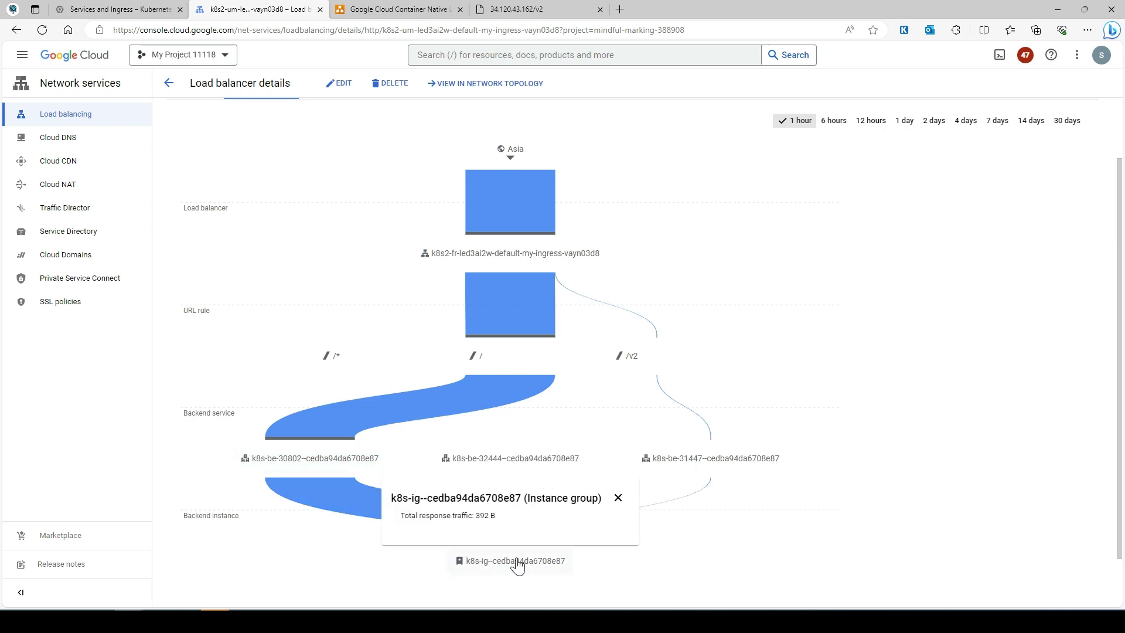
pyautogui.click(511, 457)
pyautogui.scroll(2, 512, 493)
pyautogui.scroll(-3, 513, 494)
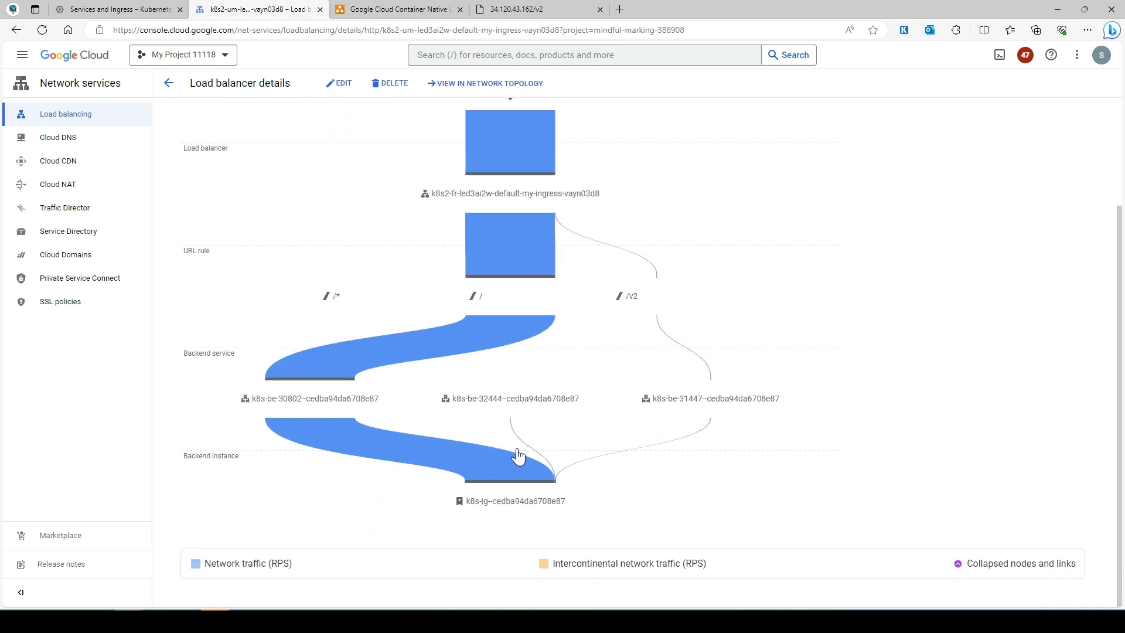
# Enlarge the monitoring diagram, trace the / and /v2 URL rules through their backend services to the instance group, and leave the load balancer details.
pyautogui.hotkey('ctrl', '+')
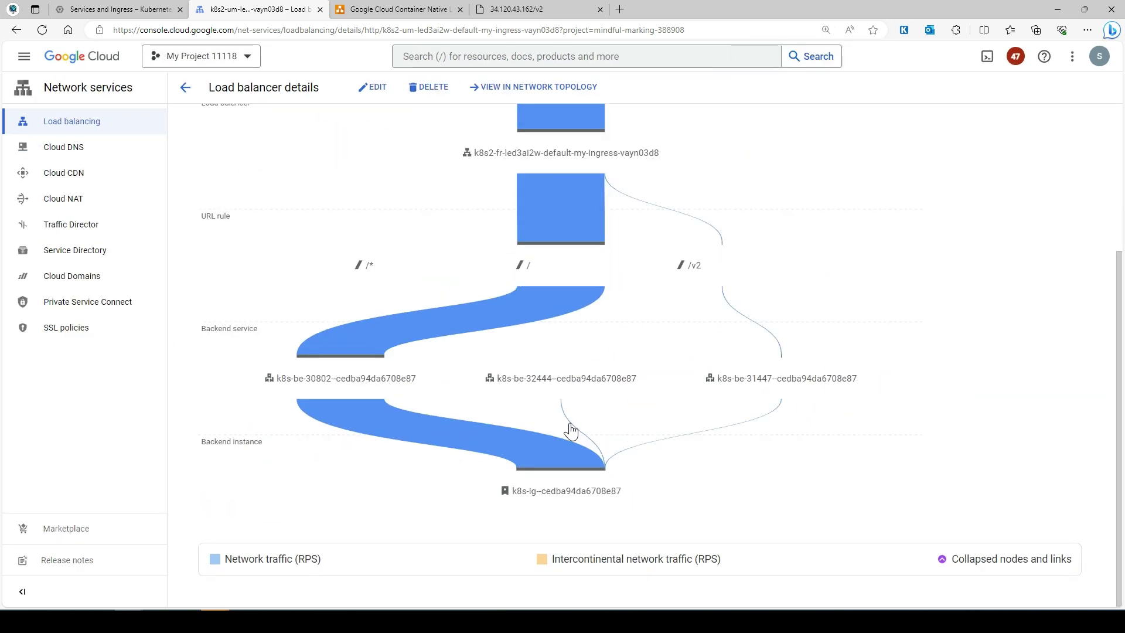
pyautogui.moveTo(578, 433)
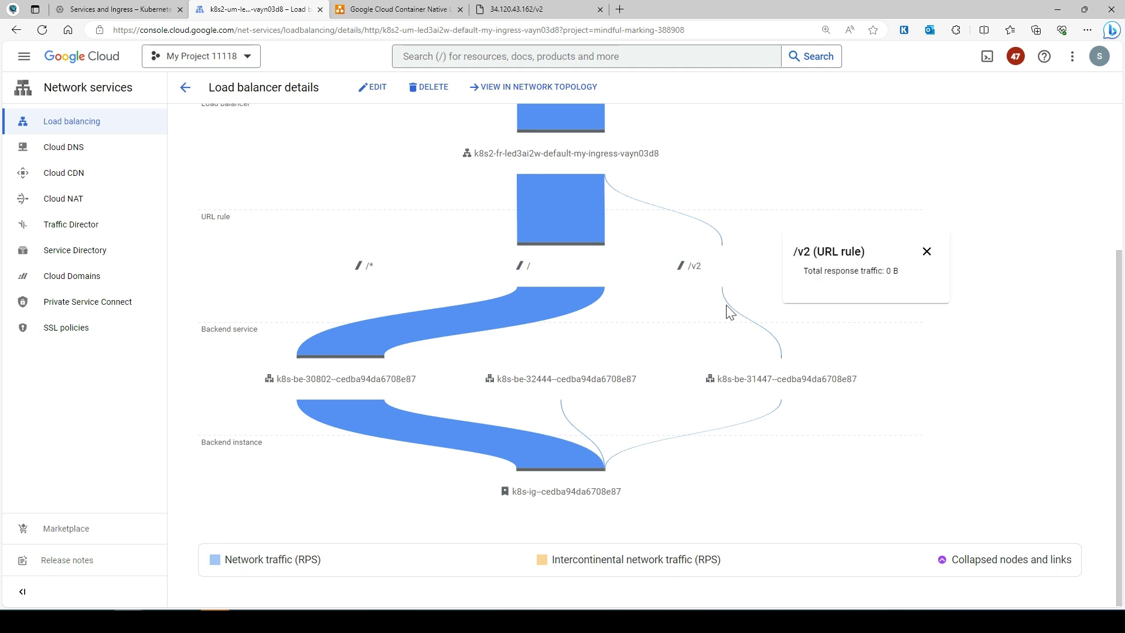
pyautogui.moveTo(698, 272)
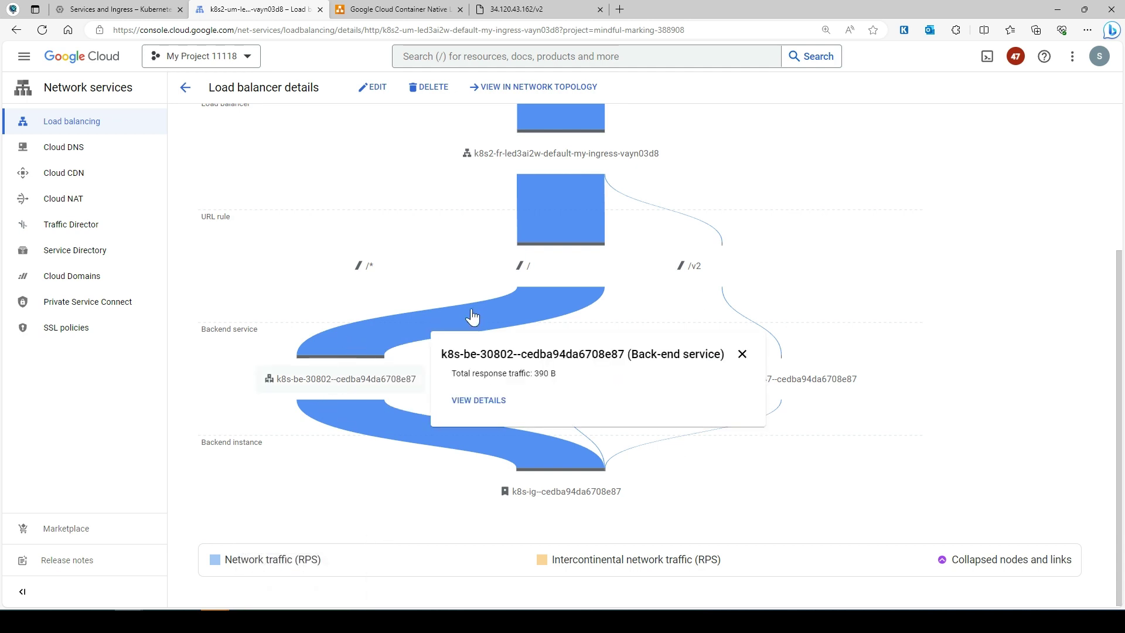
pyautogui.moveTo(566, 249)
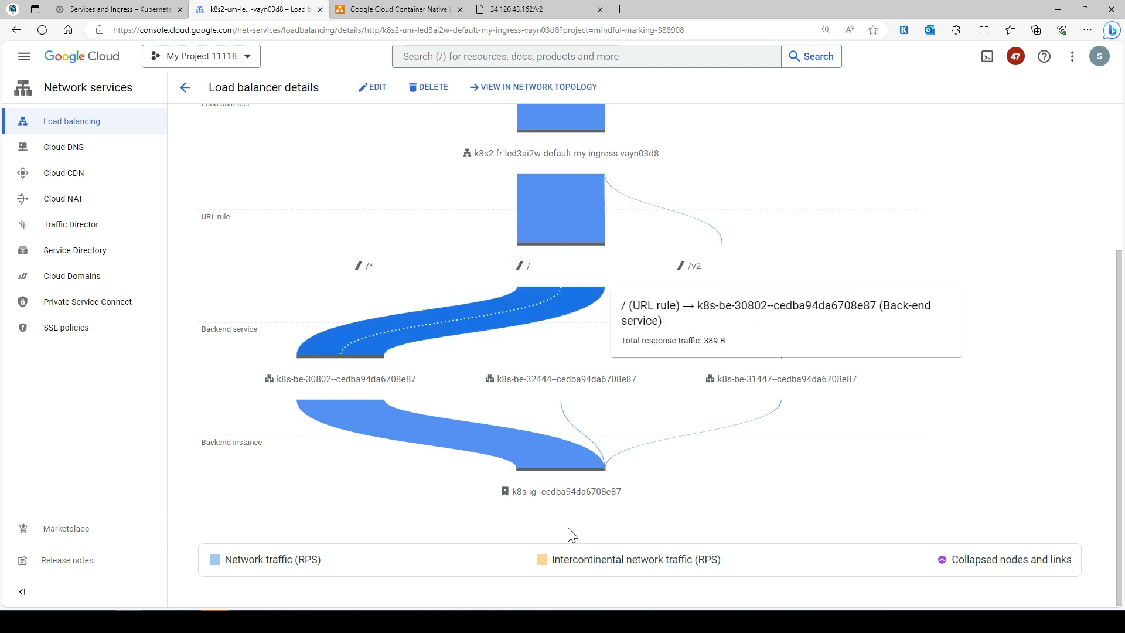
pyautogui.moveTo(465, 132)
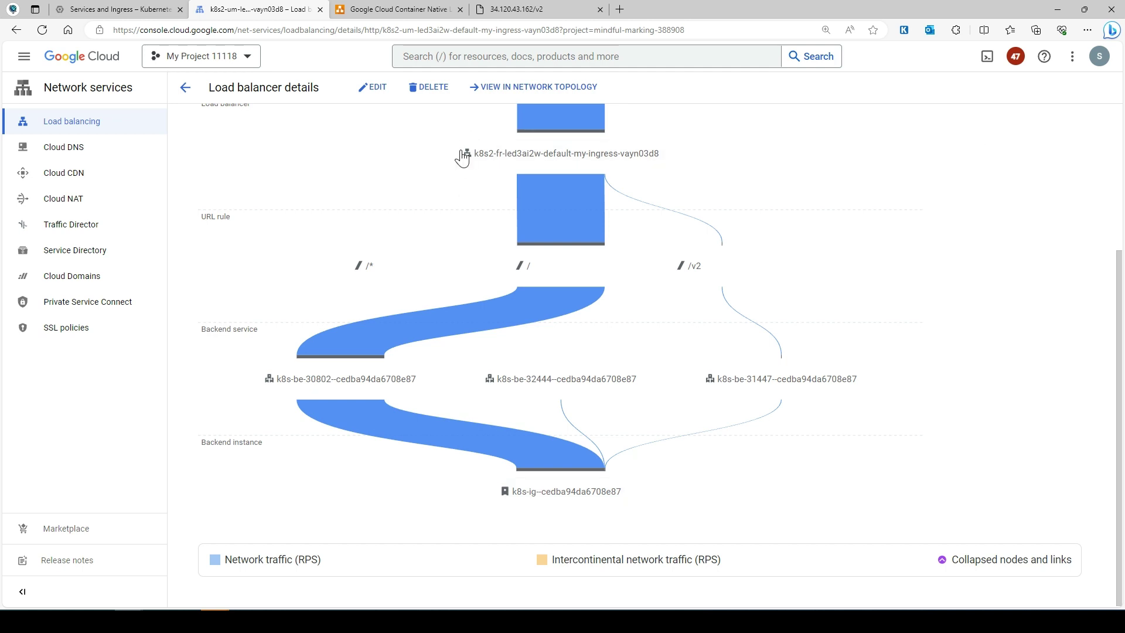
pyautogui.moveTo(459, 151)
pyautogui.moveTo(360, 354)
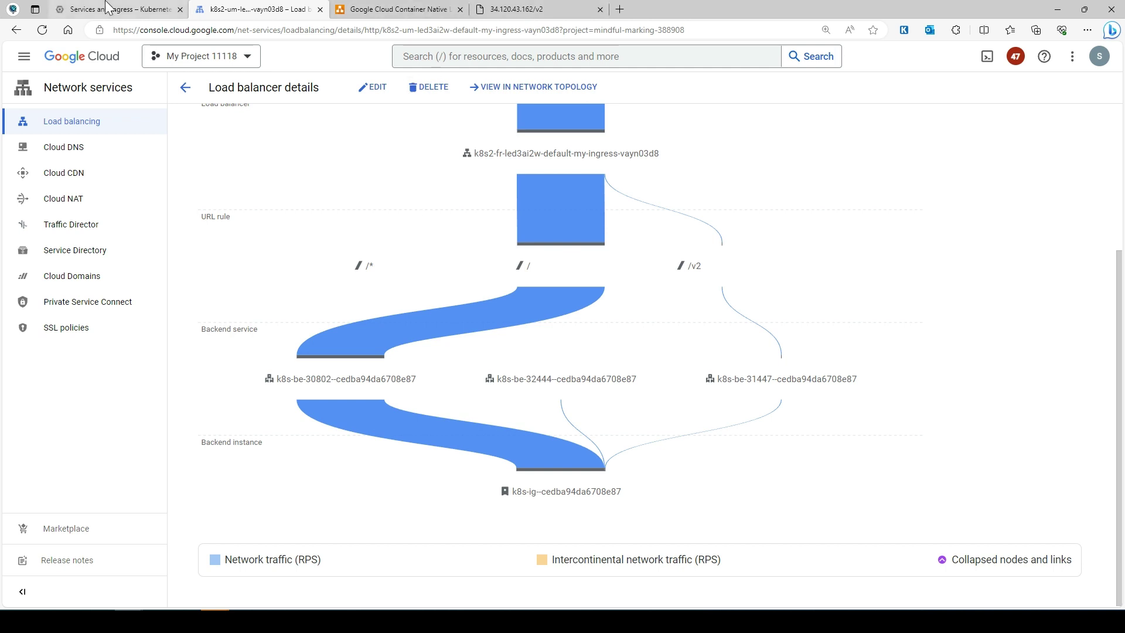
pyautogui.moveTo(427, 289)
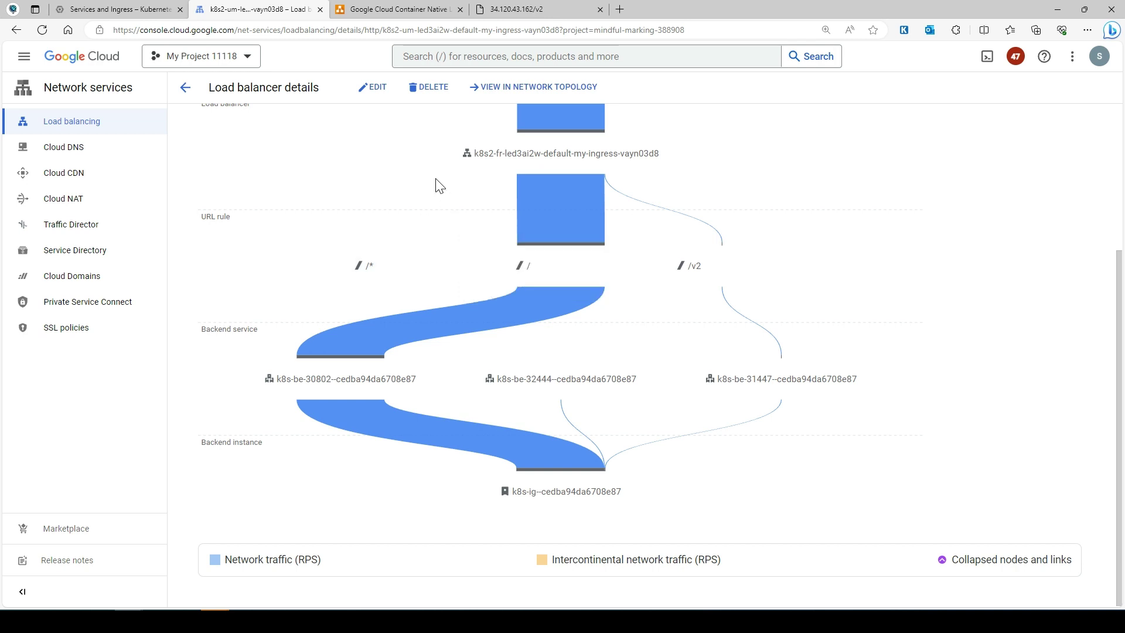
pyautogui.click(185, 87)
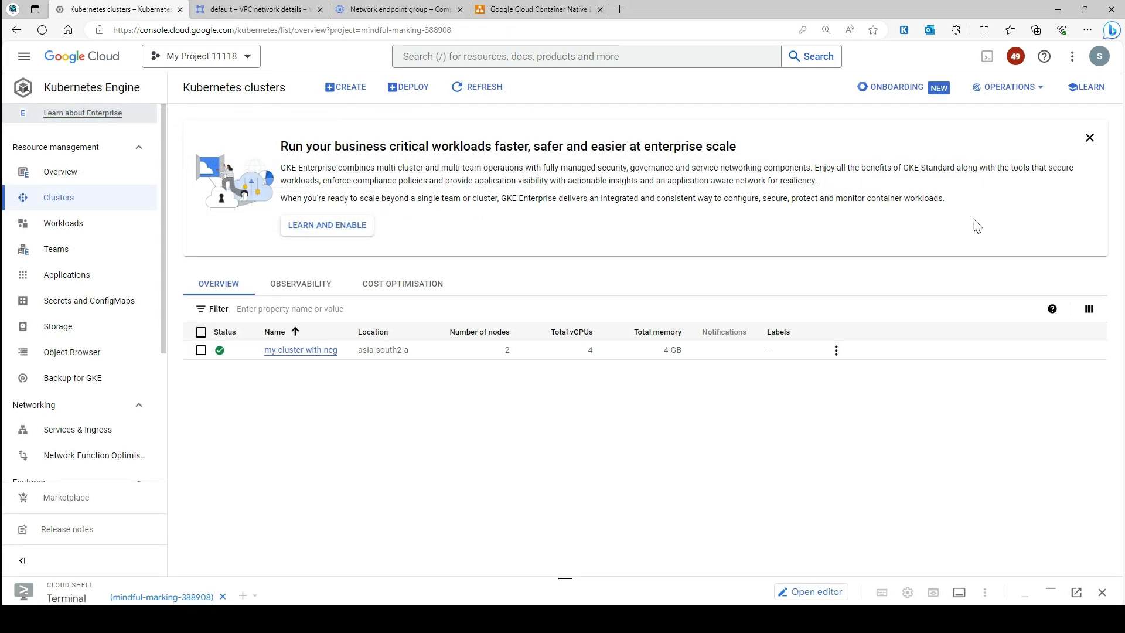
# Dismiss the GKE Enterprise banner on the clusters page and view the connection options for my-cluster-with-neg.
pyautogui.click(1090, 138)
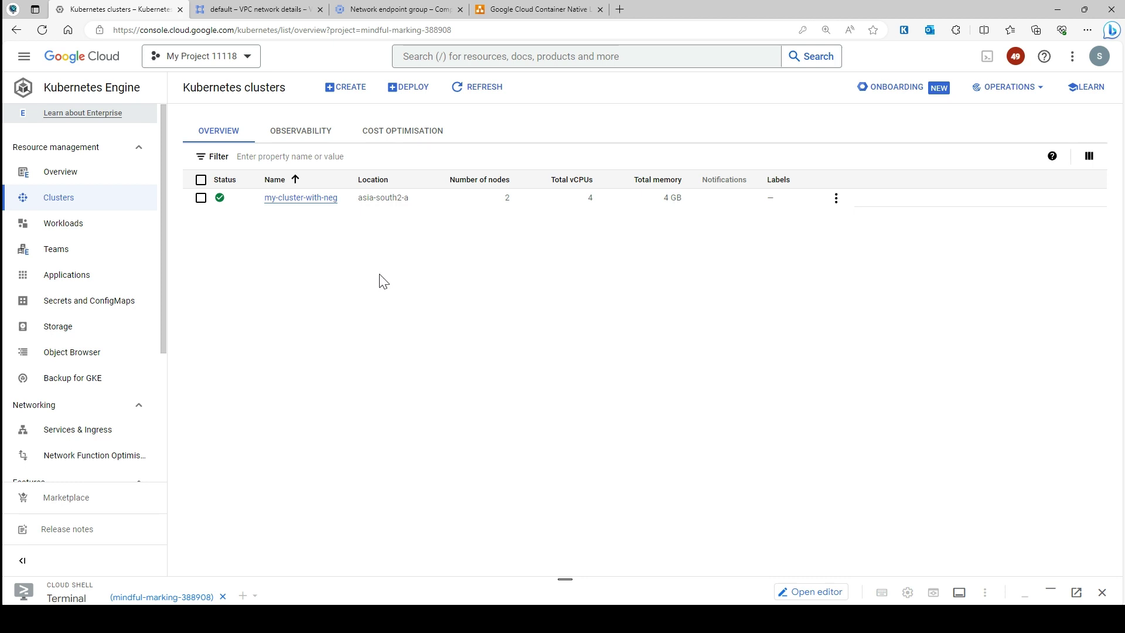
pyautogui.click(836, 198)
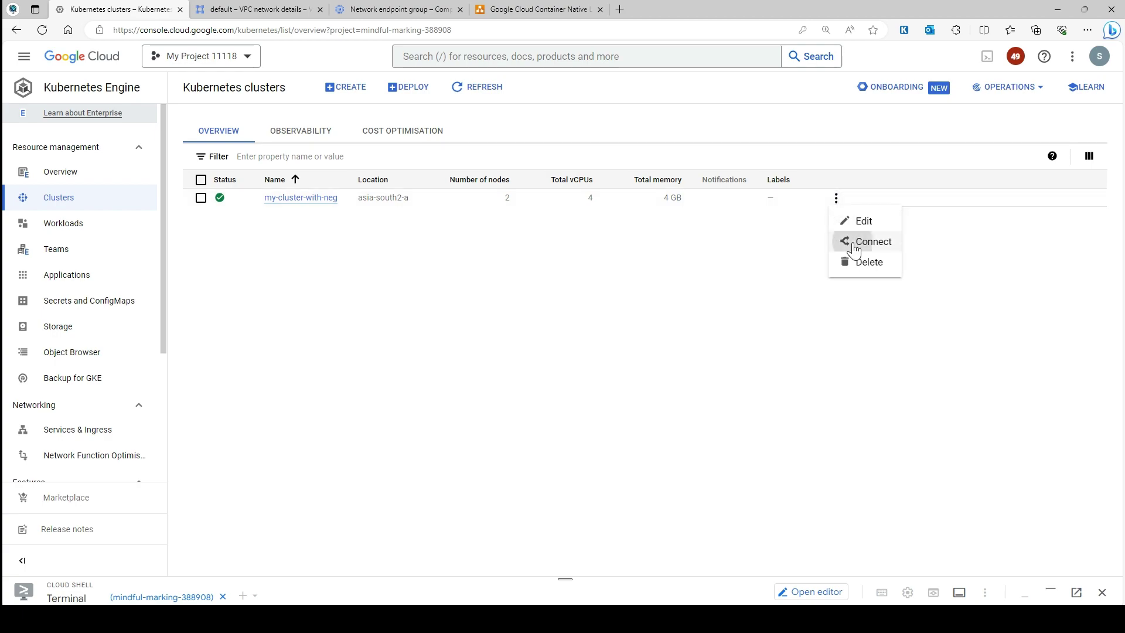
pyautogui.click(855, 242)
pyautogui.click(882, 474)
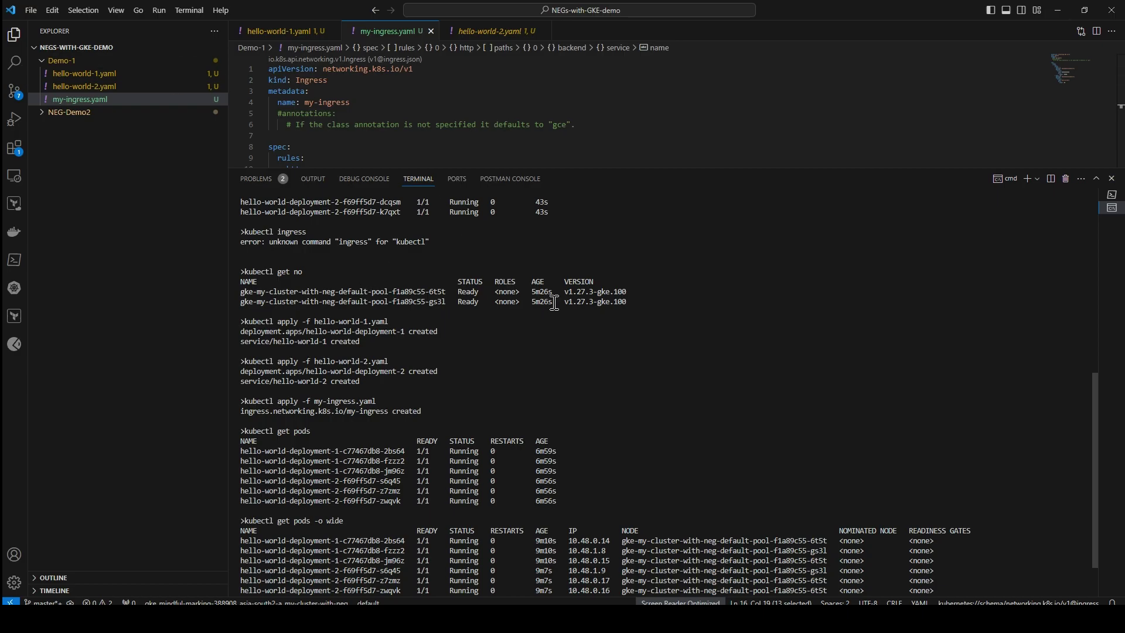
# Review the node and pod listings in the VS Code terminal, run kubectl get ingress and check the my-ingress address.
pyautogui.scroll(-2, 554, 303)
pyautogui.moveTo(310, 213); pyautogui.dragTo(257, 212)
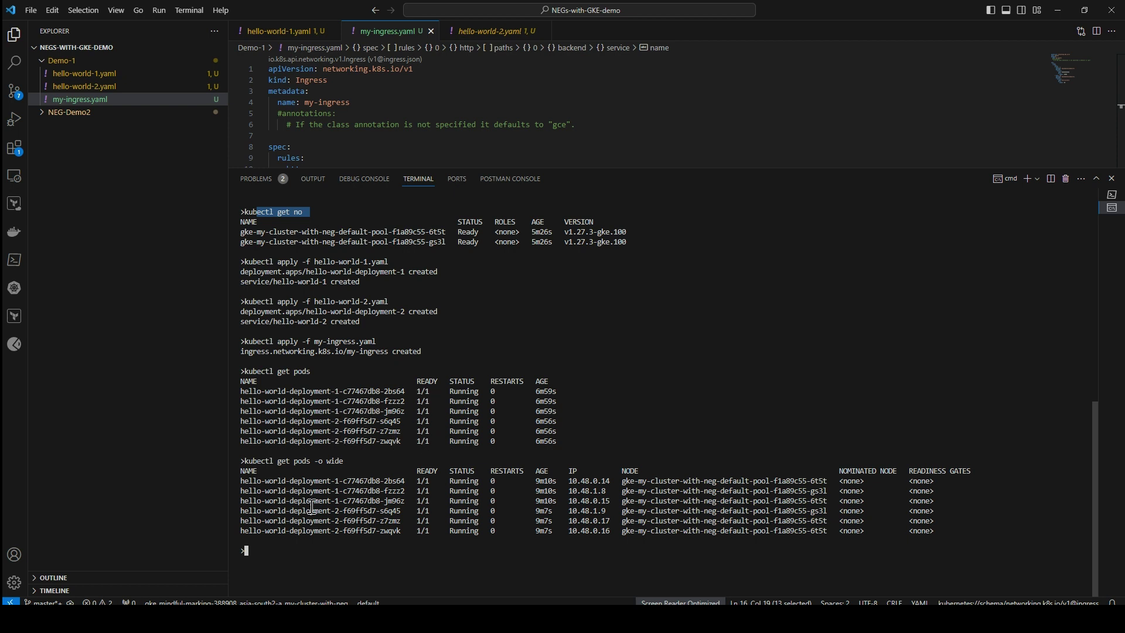
pyautogui.click(281, 554)
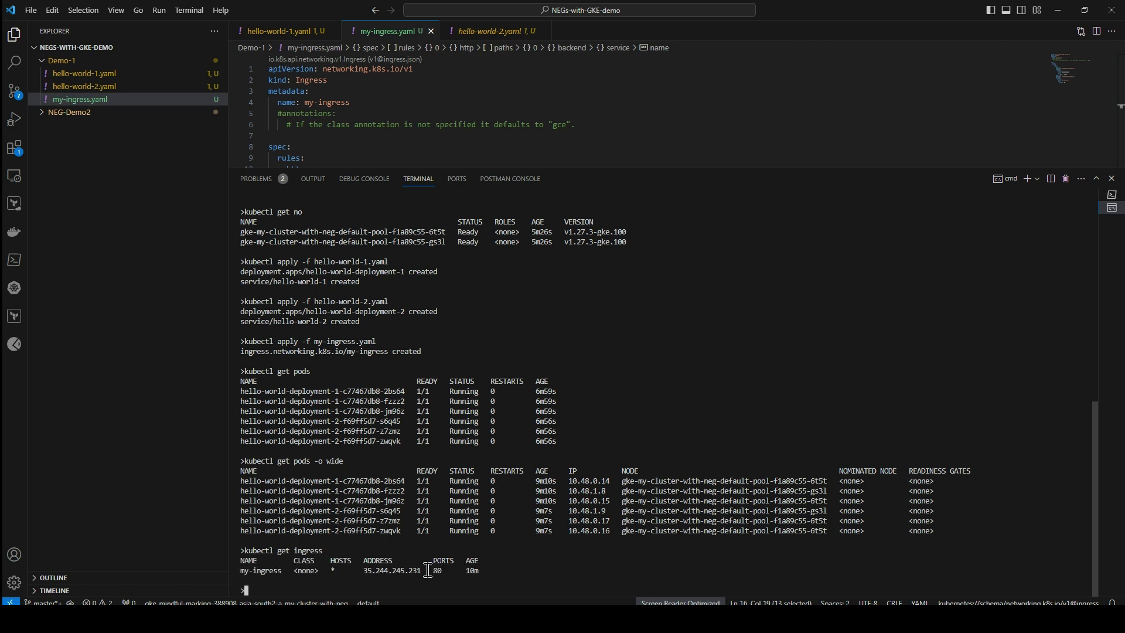
pyautogui.moveTo(423, 571); pyautogui.dragTo(362, 572)
pyautogui.click(400, 570)
pyautogui.click(1058, 10)
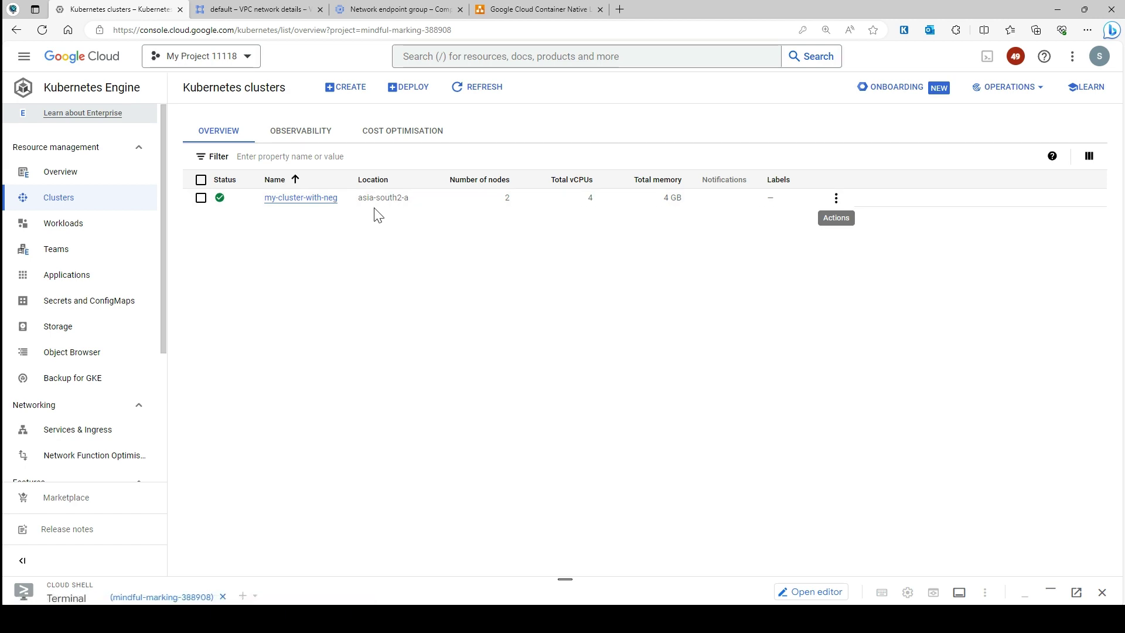
# Browse the default VPC network's subnets and look up the location of my-cluster-with-neg to identify the matching region.
pyautogui.click(241, 11)
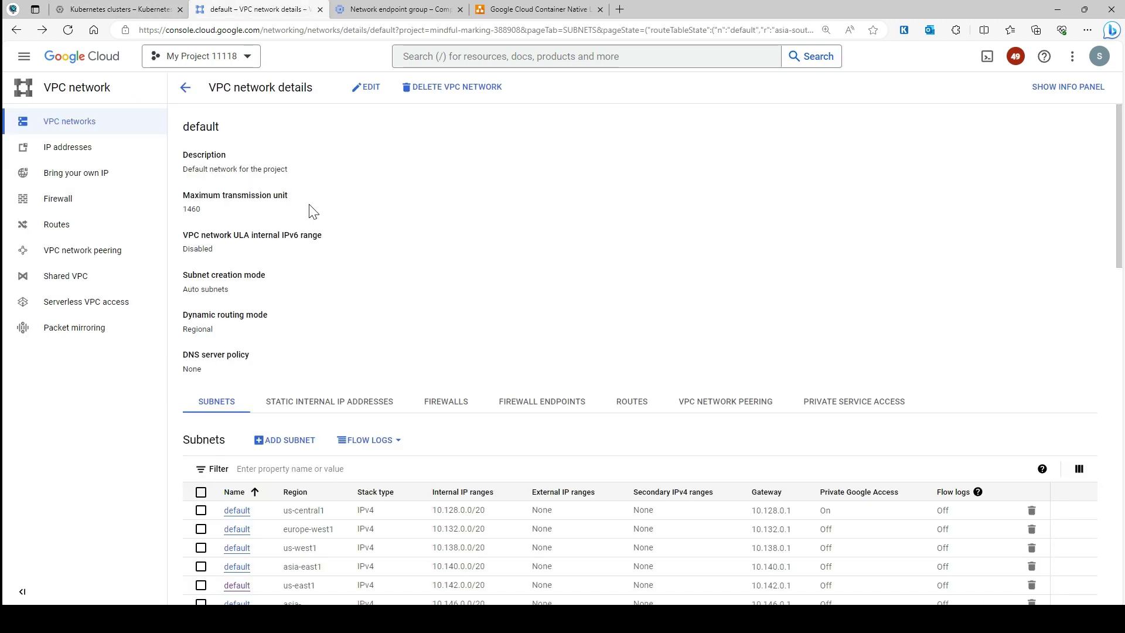
pyautogui.scroll(-3, 314, 212)
pyautogui.scroll(3, 308, 212)
pyautogui.scroll(-3, 304, 211)
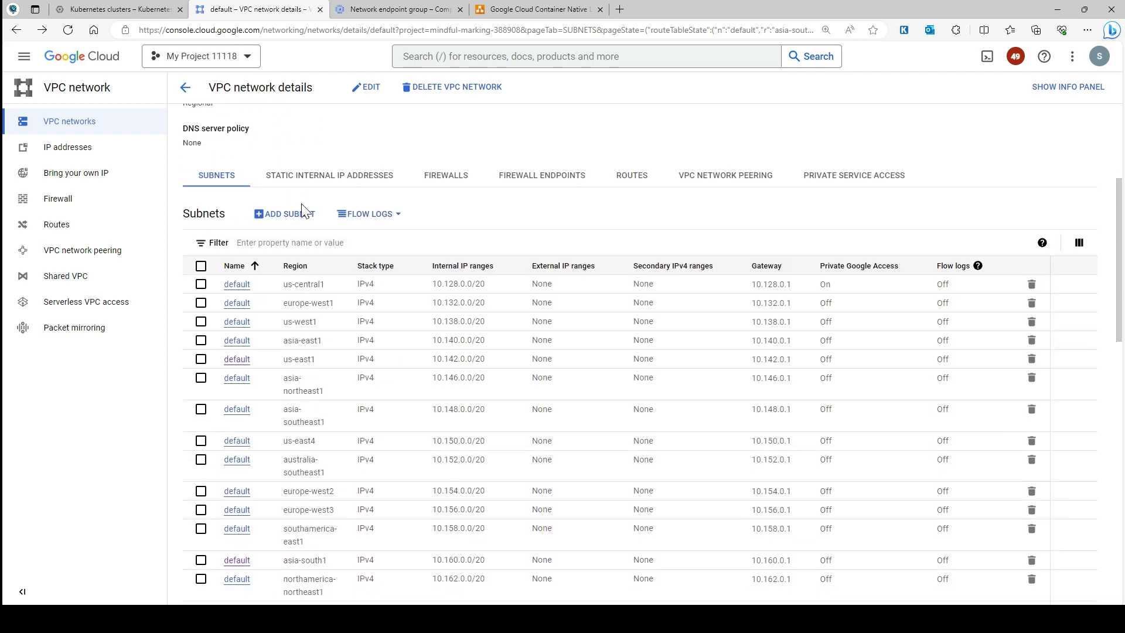
pyautogui.scroll(-5, 363, 323)
pyautogui.scroll(3, 389, 389)
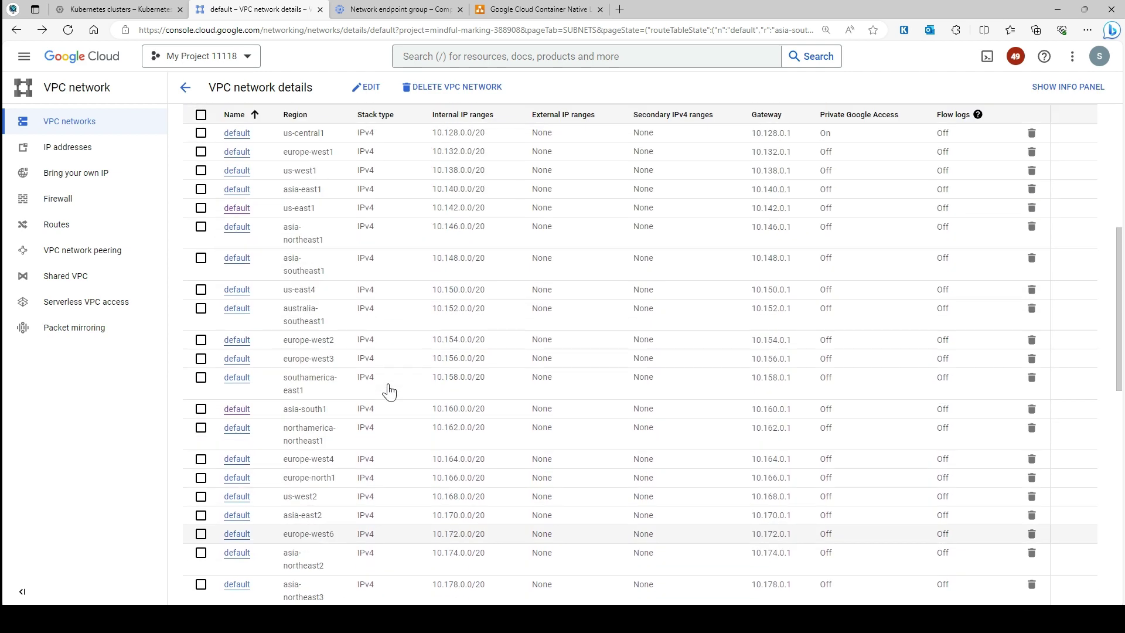
pyautogui.click(136, 11)
pyautogui.moveTo(409, 206); pyautogui.dragTo(360, 206)
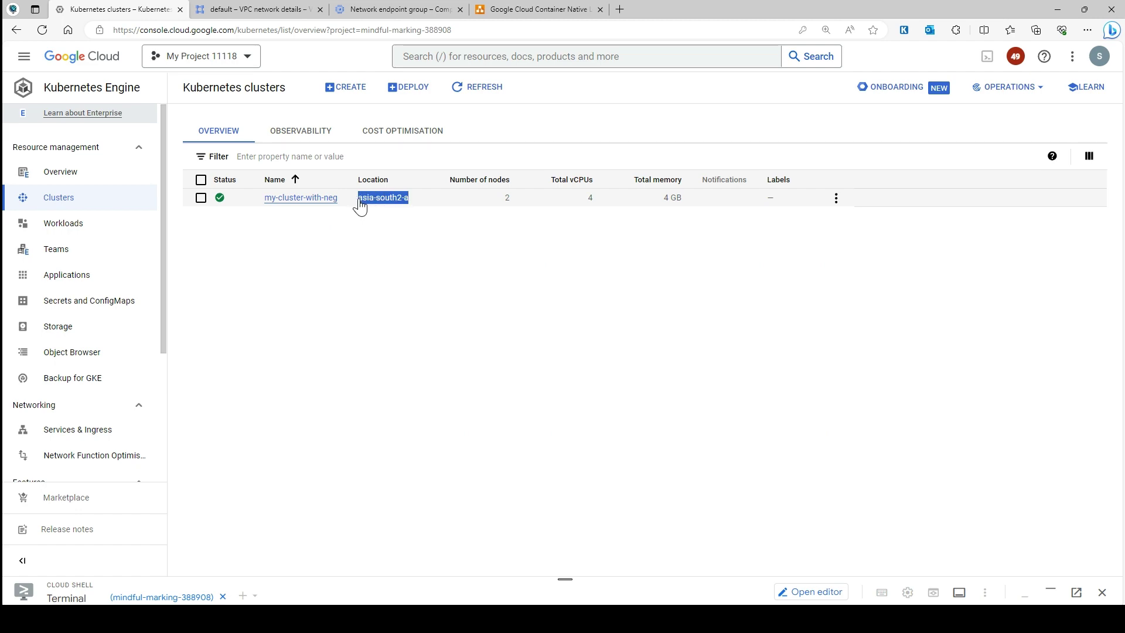
pyautogui.click(258, 9)
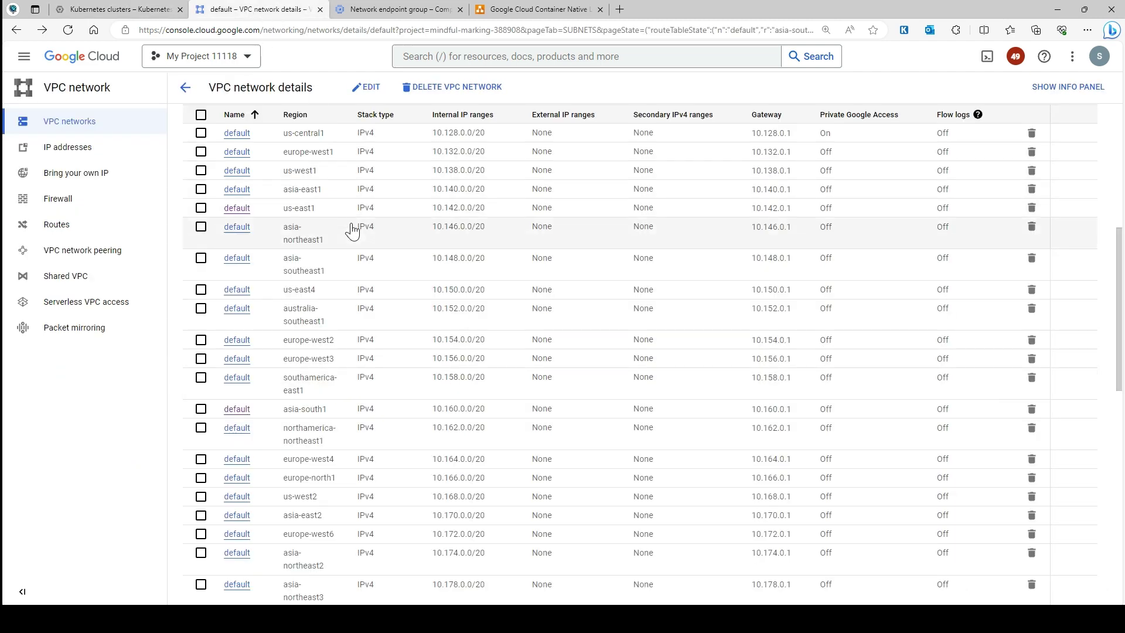
# Sort the default network's subnets by region, then select and expand the asia-south2 subnet to inspect its internal and secondary IPv4 ranges.
pyautogui.click(310, 117)
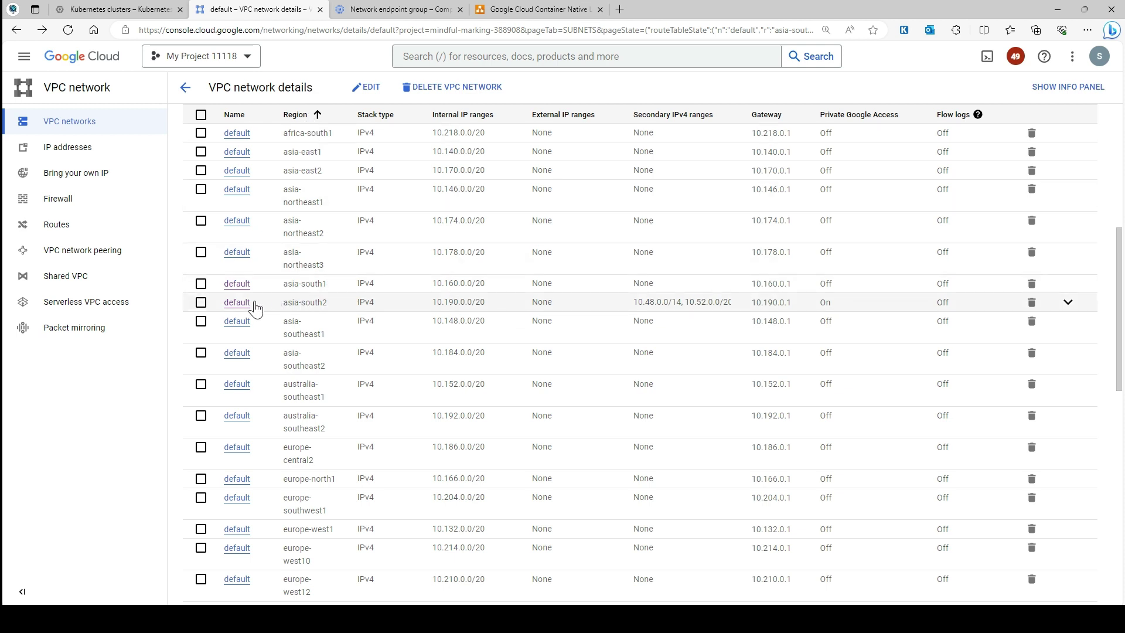
pyautogui.moveTo(282, 303); pyautogui.dragTo(703, 307)
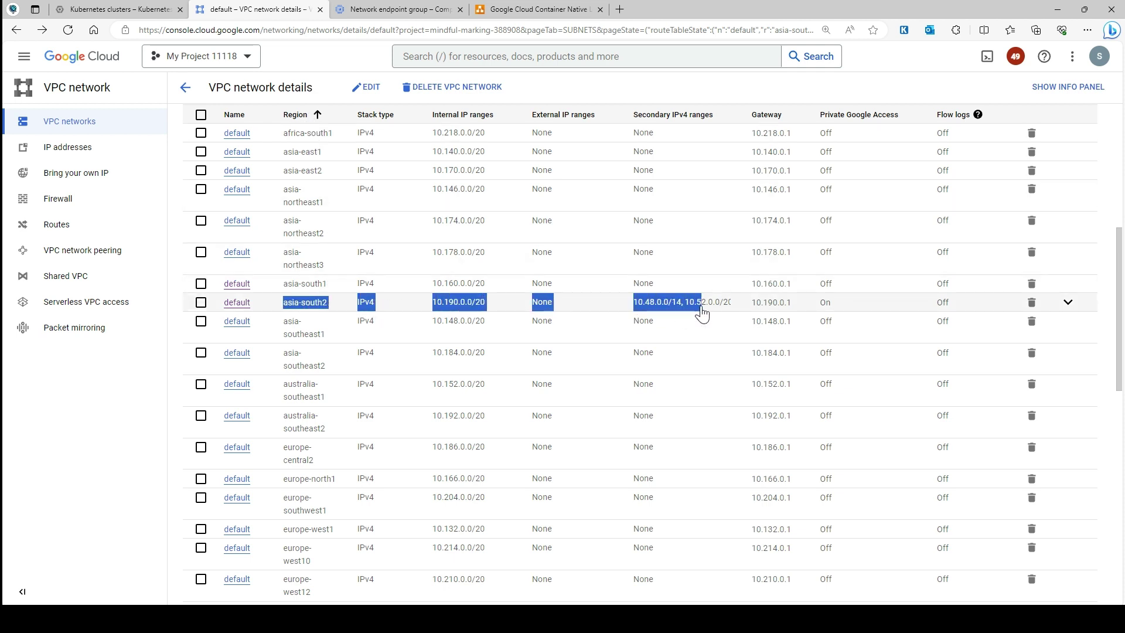
pyautogui.click(1068, 302)
pyautogui.click(654, 321)
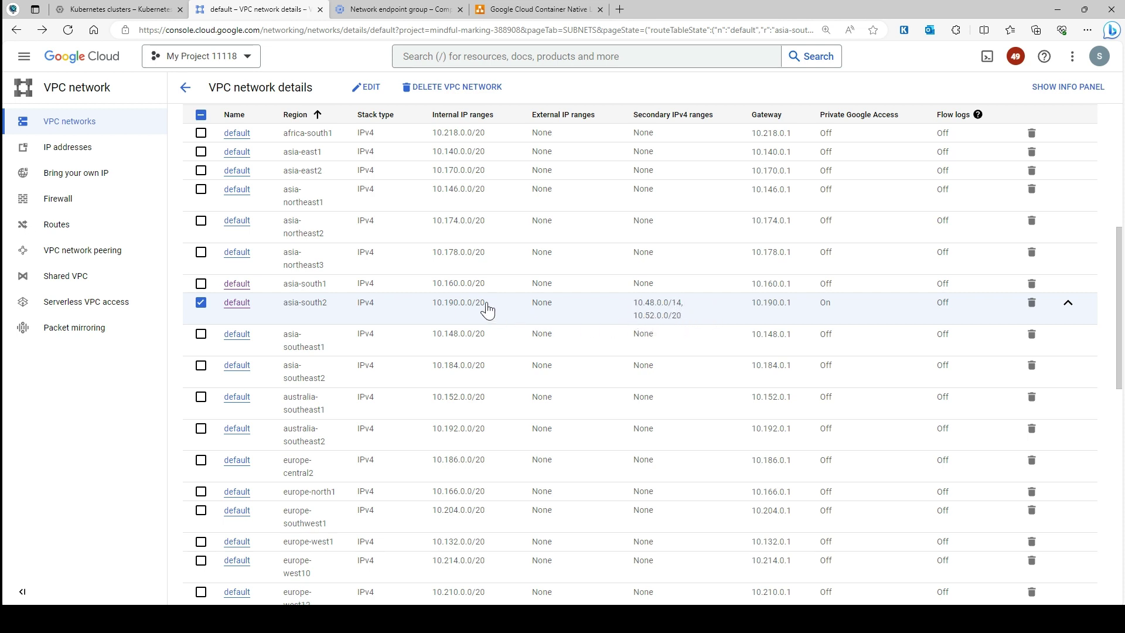
pyautogui.moveTo(486, 304); pyautogui.dragTo(434, 310)
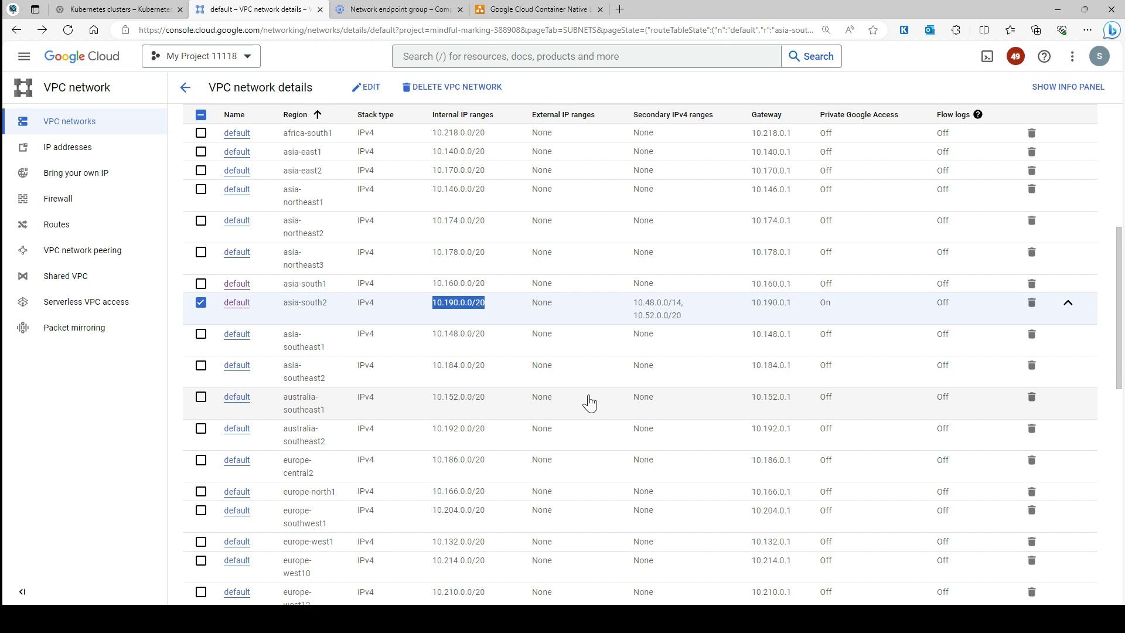
# Show the default network's routes, open the peering route and examine its destination range, next hop and applicable instances.
pyautogui.scroll(7, 586, 397)
pyautogui.scroll(-3, 469, 323)
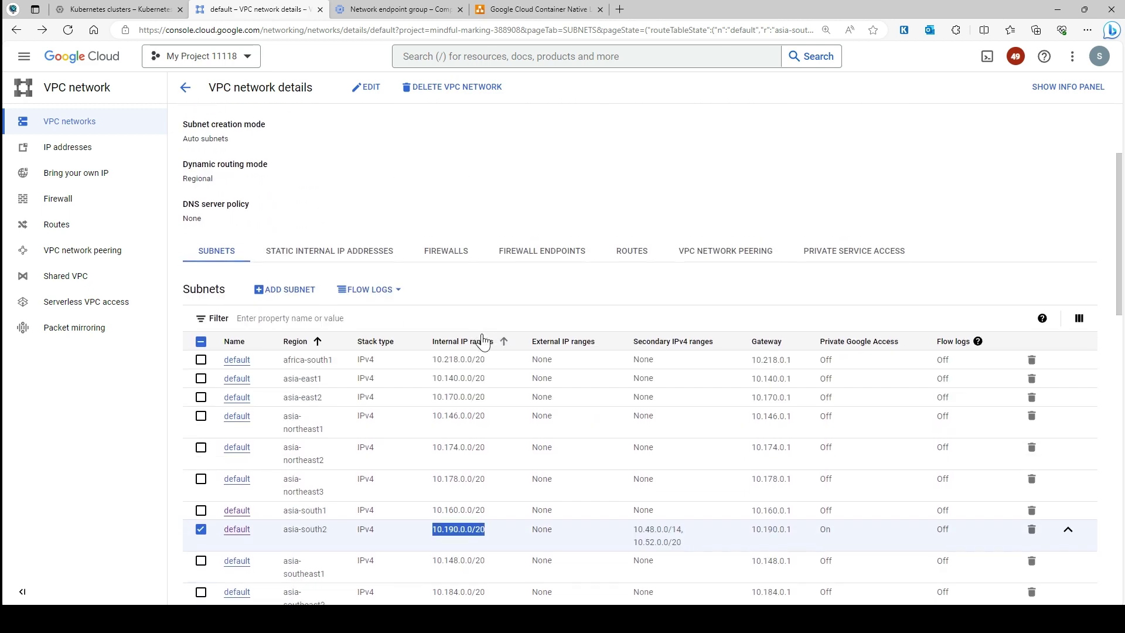
pyautogui.click(658, 260)
pyautogui.scroll(-15, 316, 469)
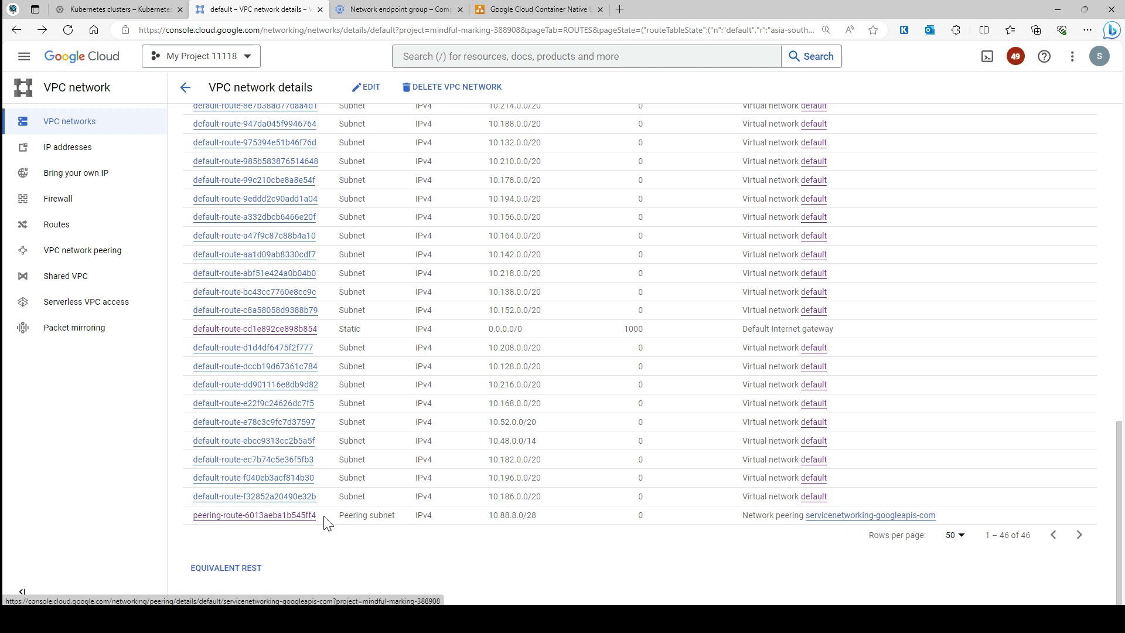
pyautogui.click(284, 517)
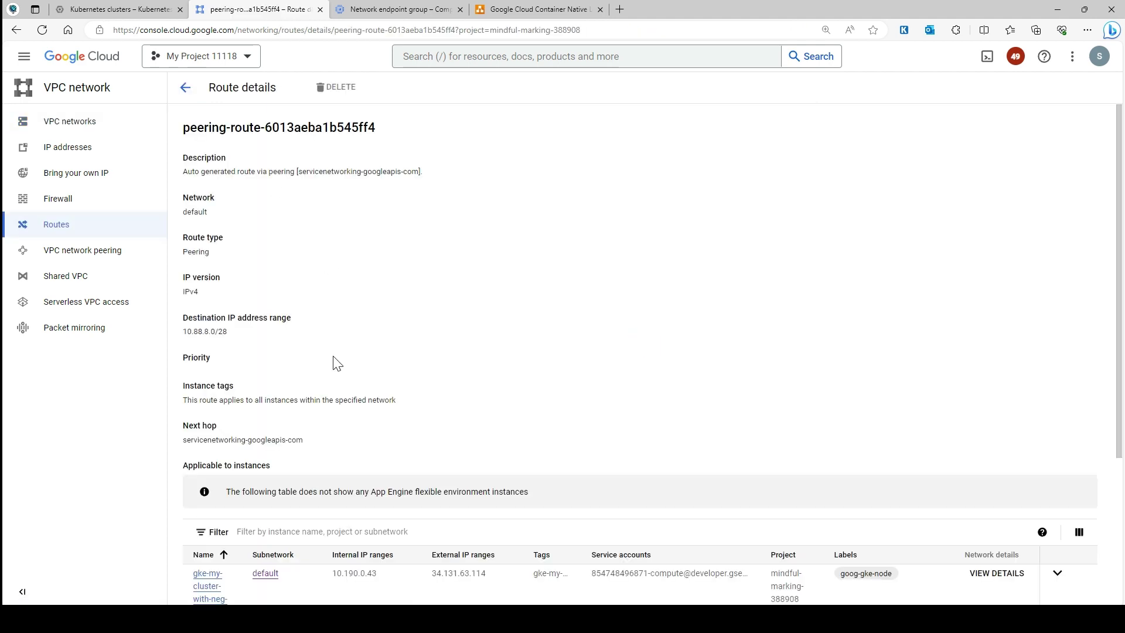
pyautogui.scroll(-3, 286, 300)
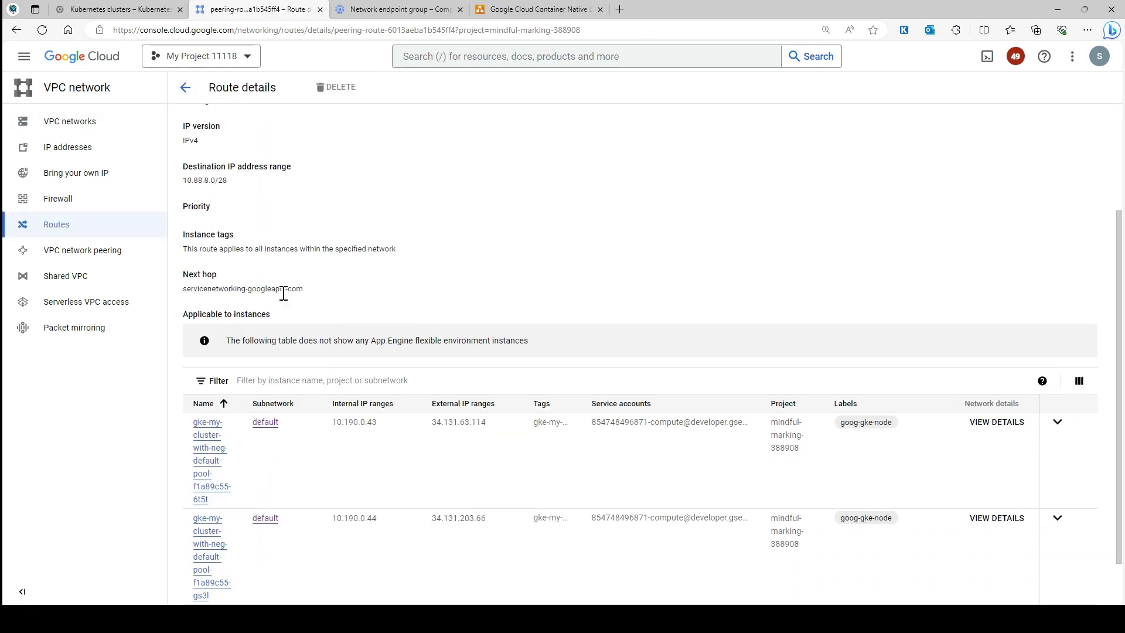
pyautogui.scroll(3, 264, 188)
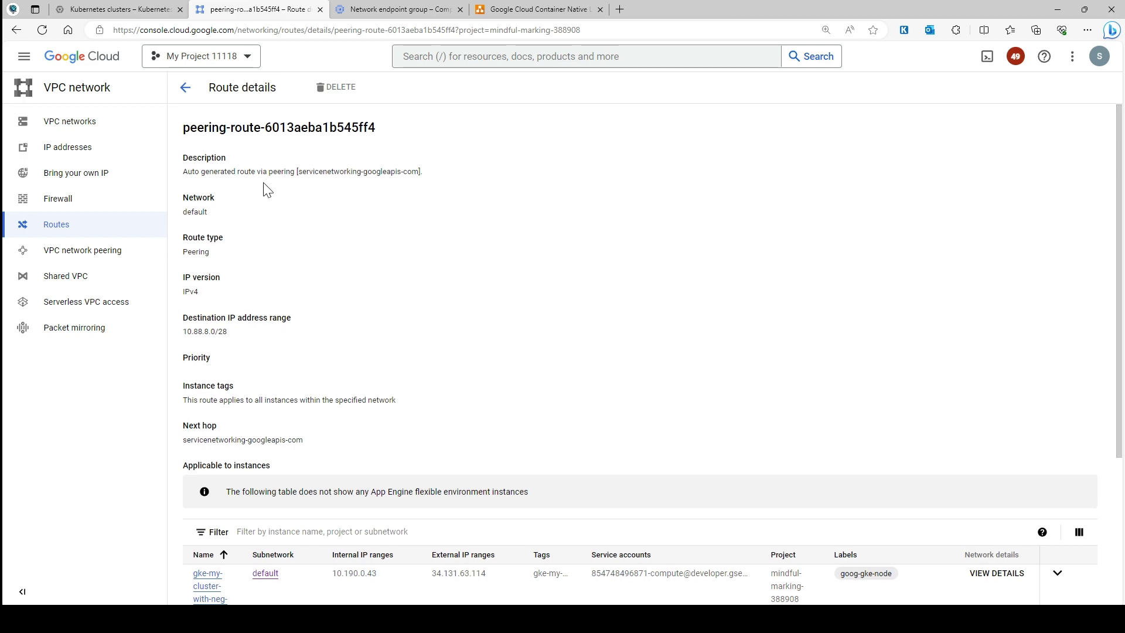
# View the zonal network endpoint groups in Compute Engine, then open the Load balancing list in Network services.
pyautogui.click(365, 7)
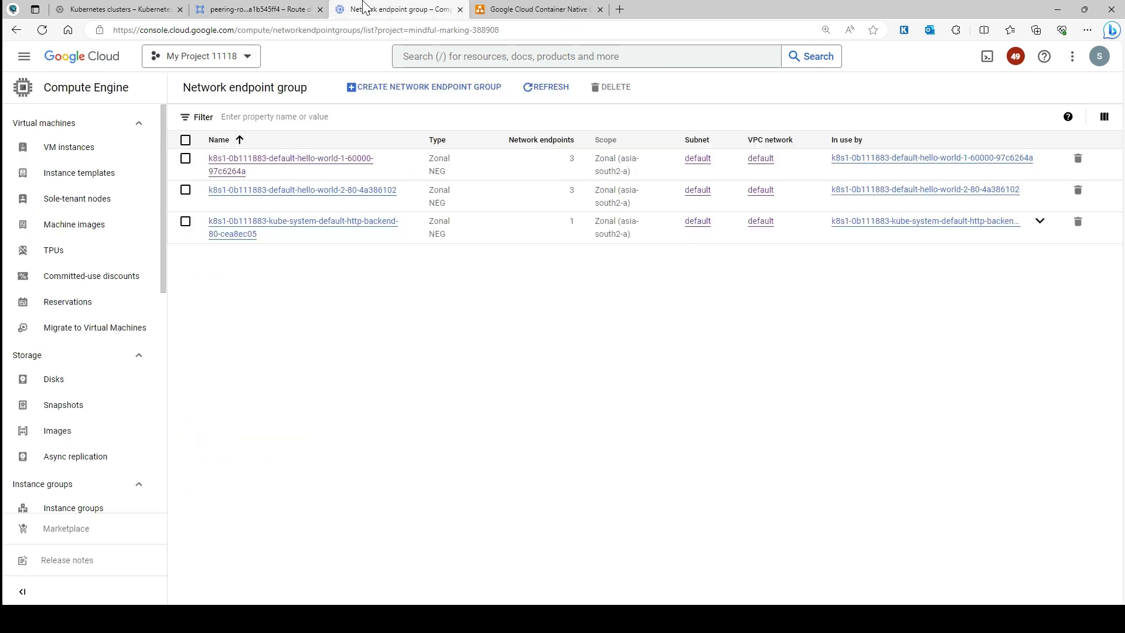
pyautogui.click(23, 56)
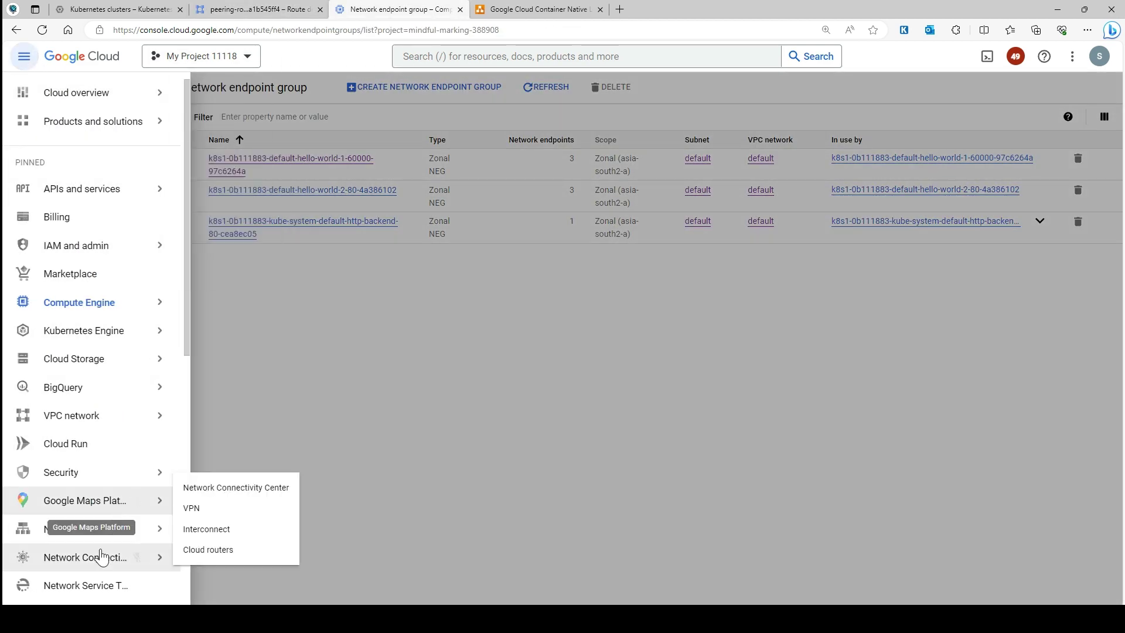
pyautogui.moveTo(135, 530)
pyautogui.click(203, 357)
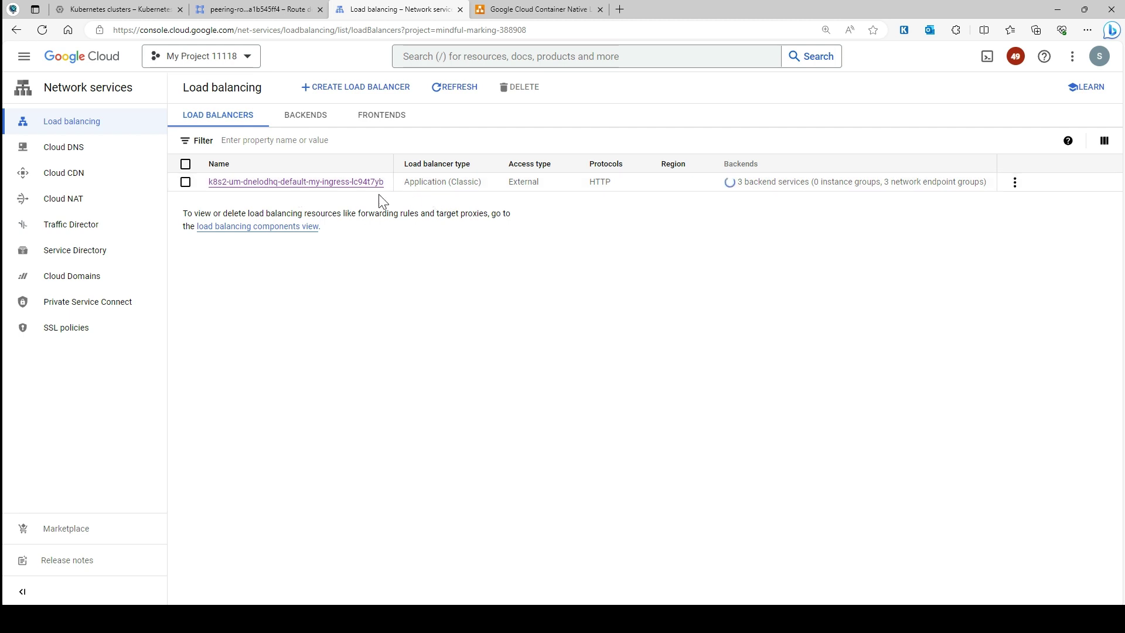
# Open the my-ingress load balancer's details and review its frontend, host and path rules, and backend services.
pyautogui.moveTo(766, 193)
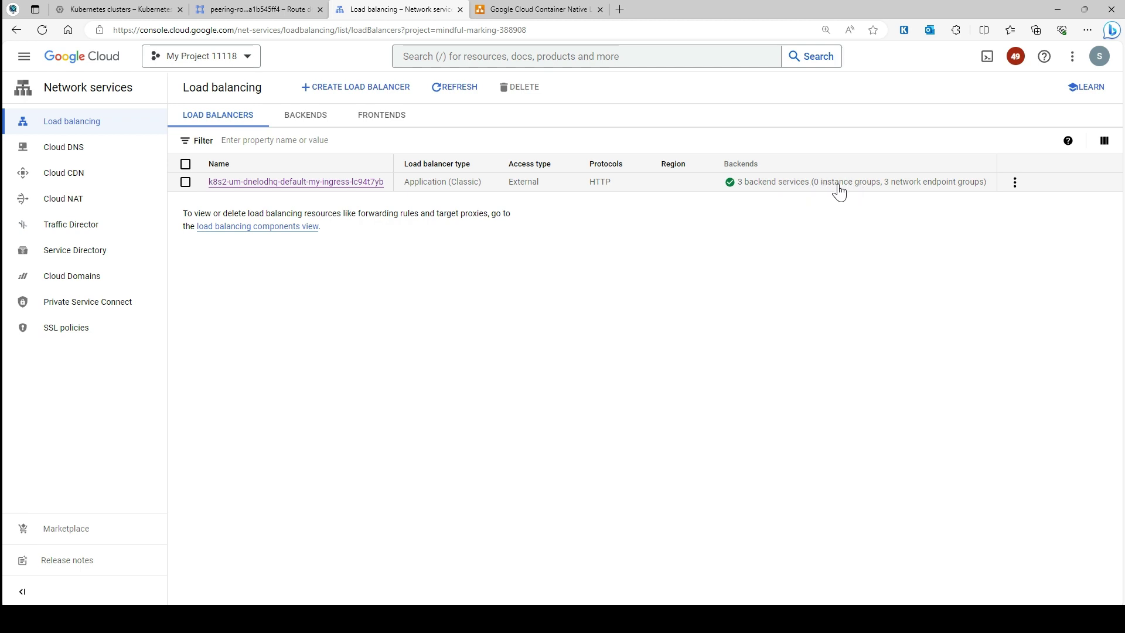
pyautogui.moveTo(892, 190)
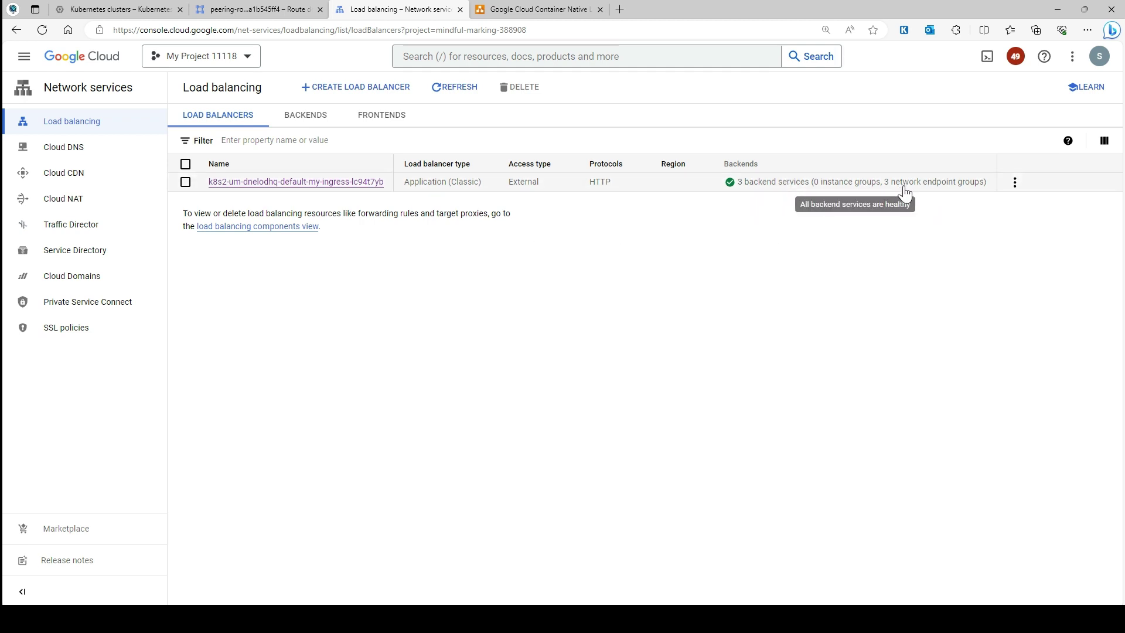
pyautogui.click(255, 184)
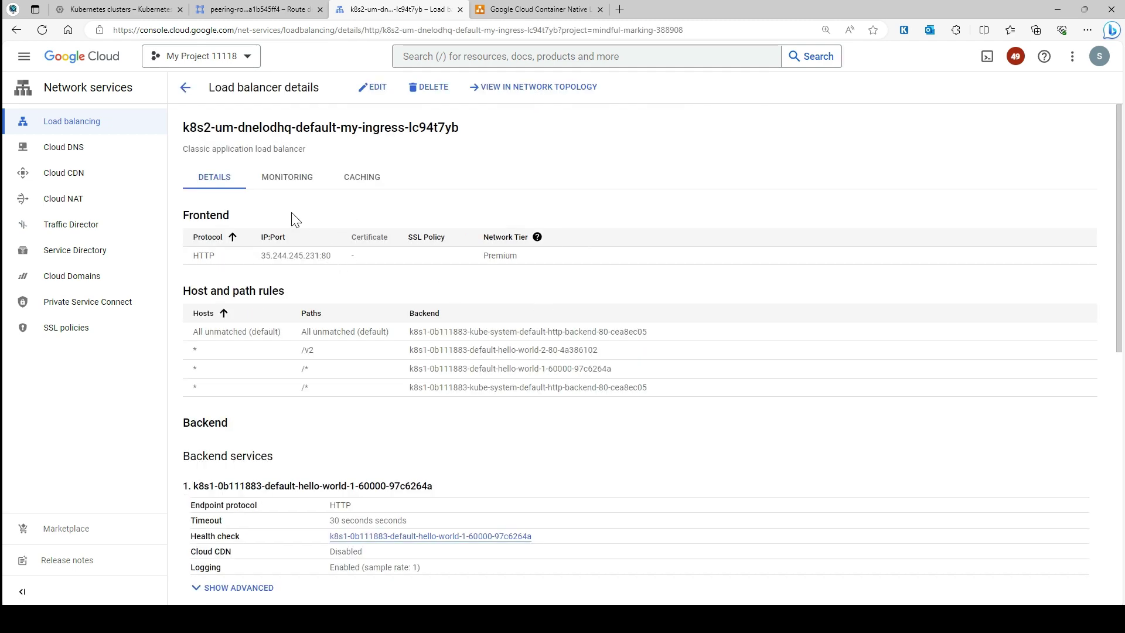
pyautogui.scroll(-3, 295, 220)
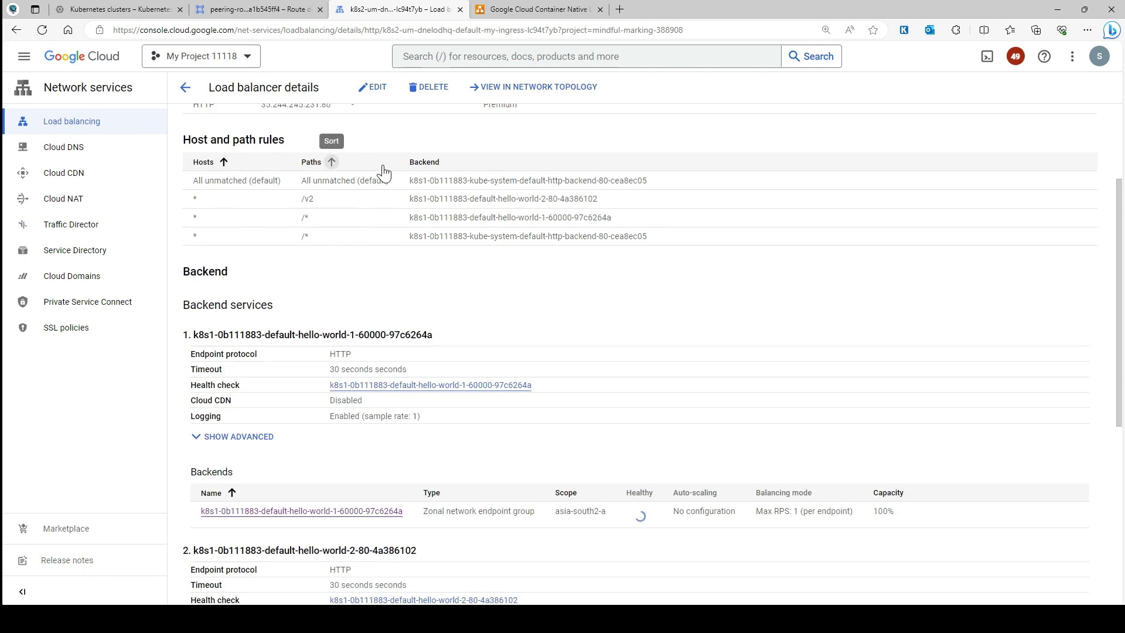
pyautogui.scroll(-1, 353, 210)
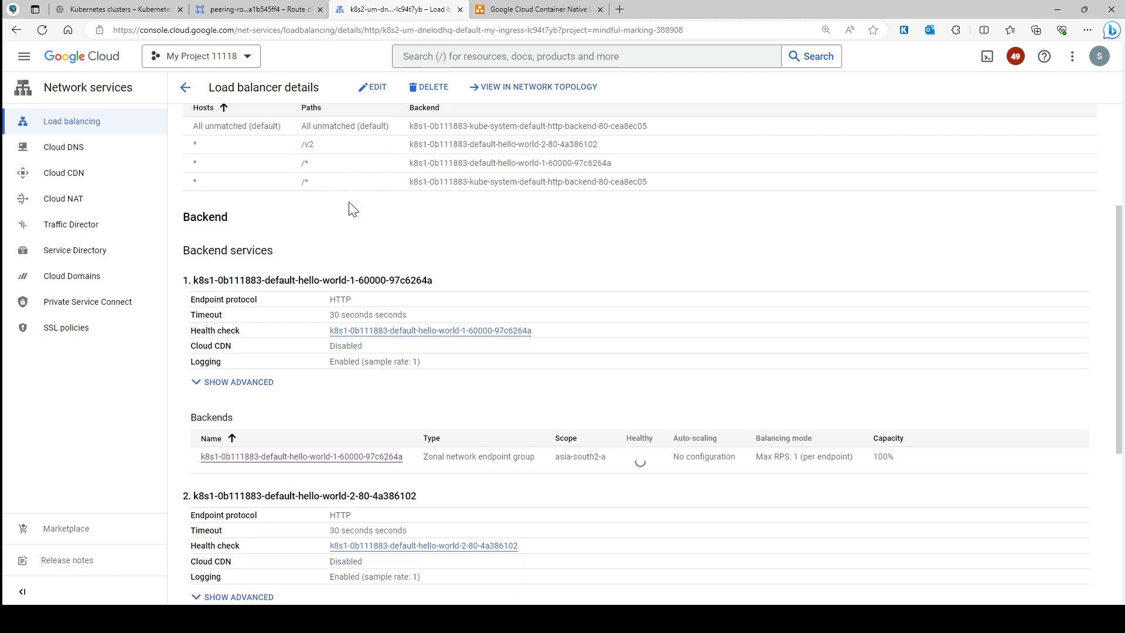
pyautogui.scroll(-2, 353, 209)
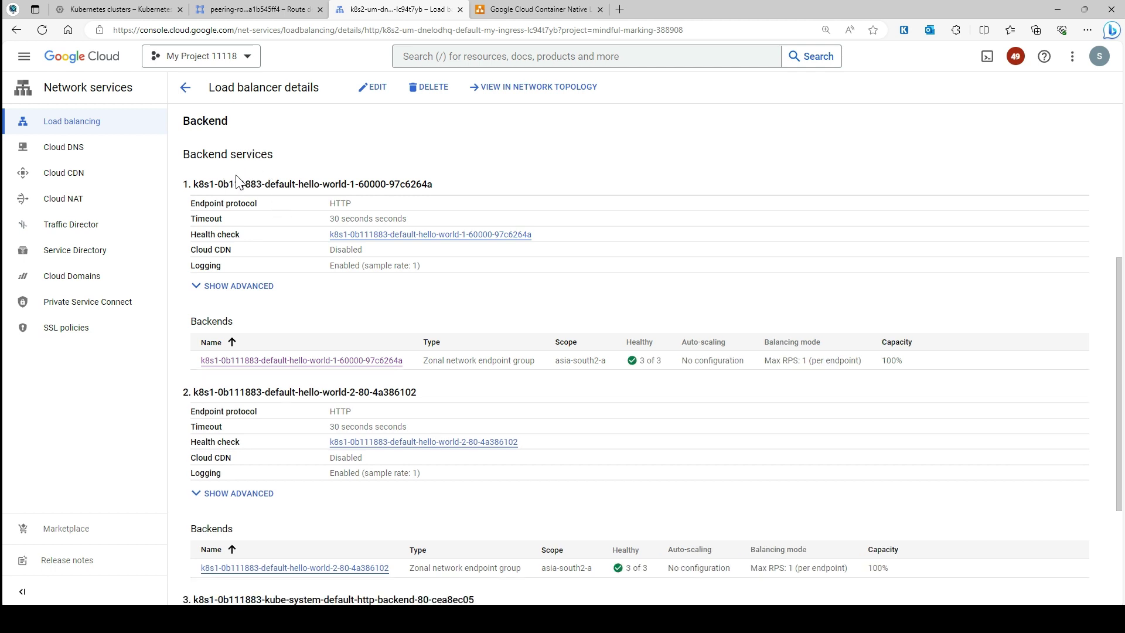
# Examine the hello-world-1 backend's type, scope and health, then open its network endpoint group to view the endpoints.
pyautogui.moveTo(439, 185); pyautogui.dragTo(194, 184)
pyautogui.moveTo(258, 324); pyautogui.dragTo(189, 322)
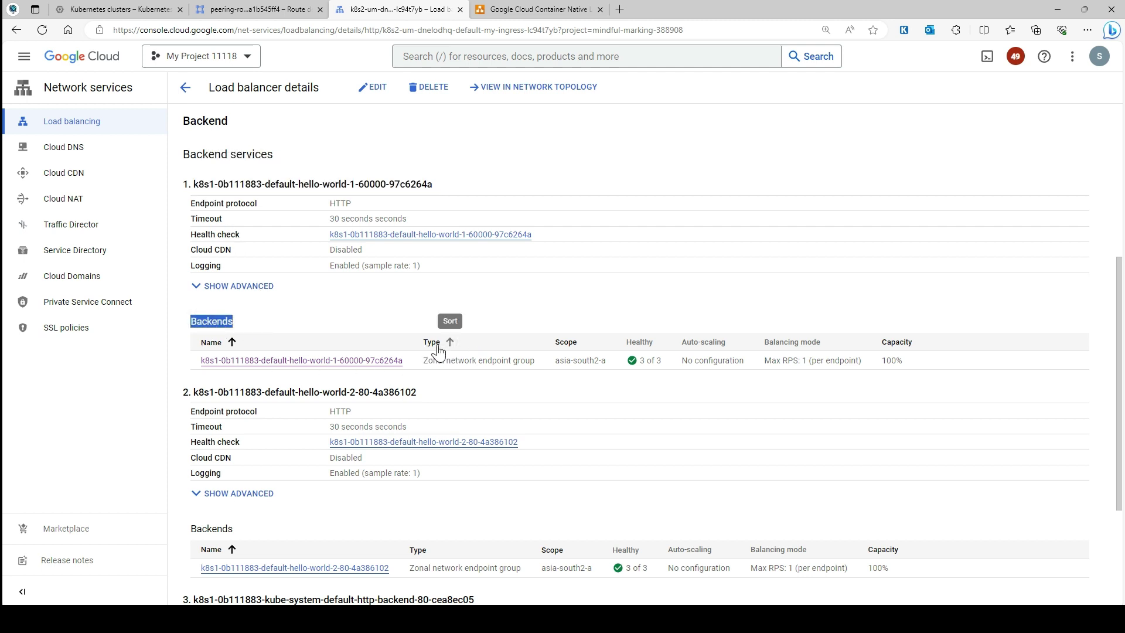
pyautogui.moveTo(537, 361); pyautogui.dragTo(426, 370)
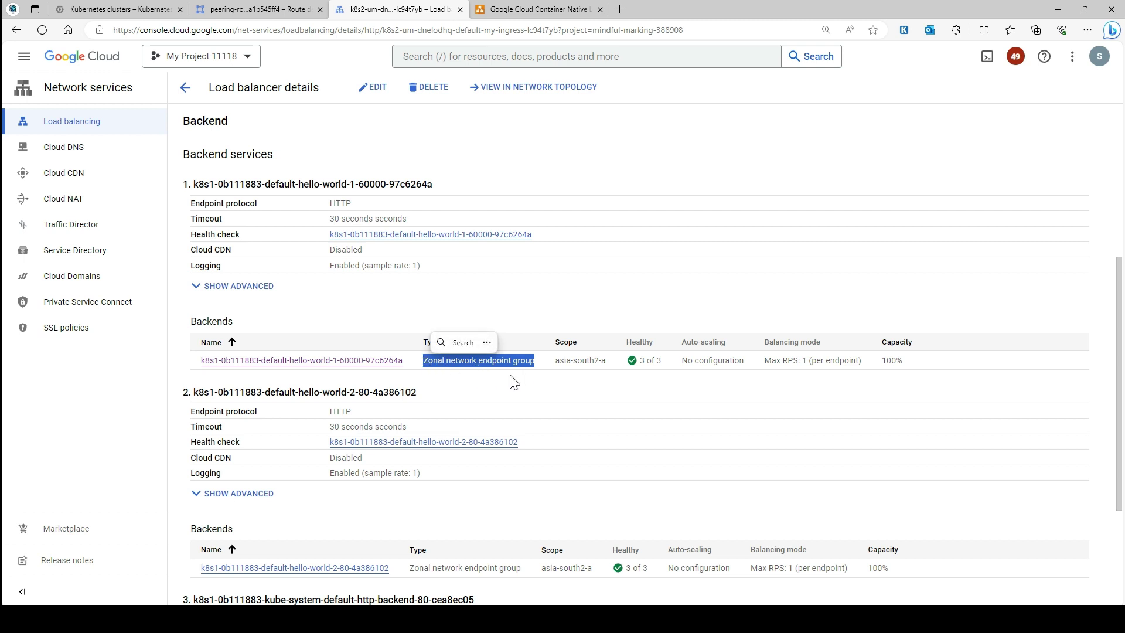
pyautogui.moveTo(610, 363); pyautogui.dragTo(555, 363)
pyautogui.moveTo(665, 363); pyautogui.dragTo(636, 364)
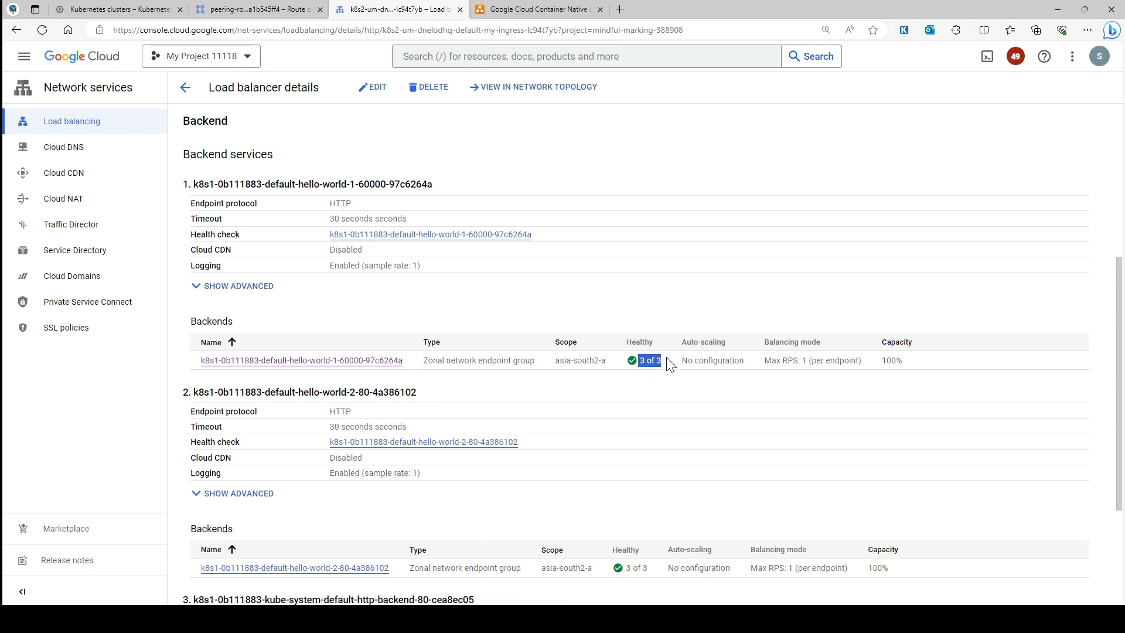
pyautogui.scroll(-2, 582, 358)
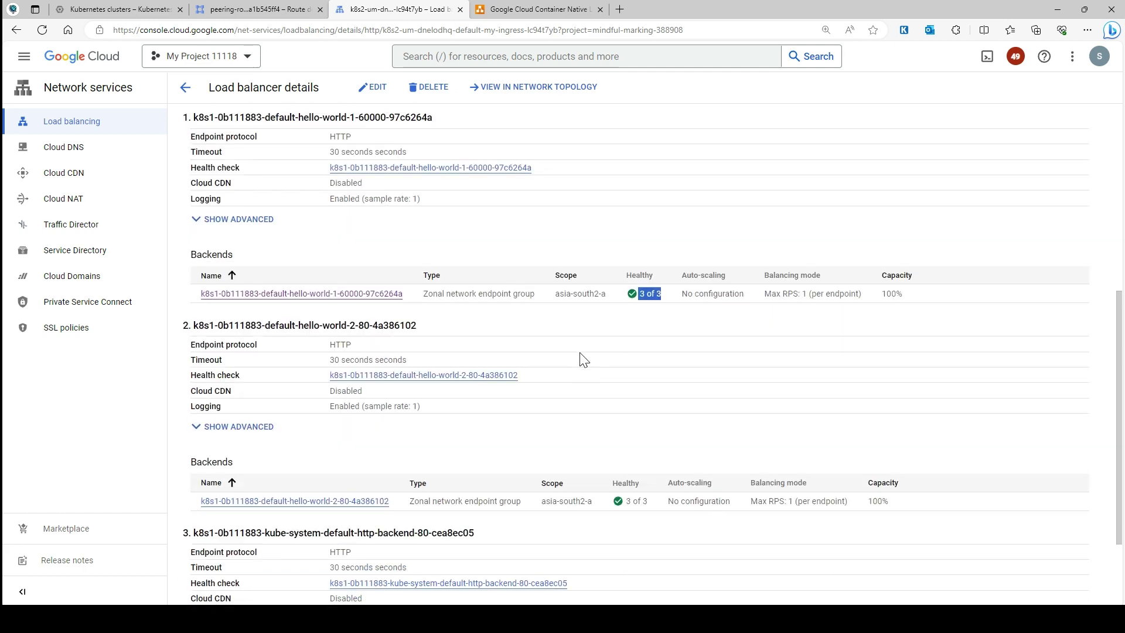
pyautogui.scroll(3, 584, 360)
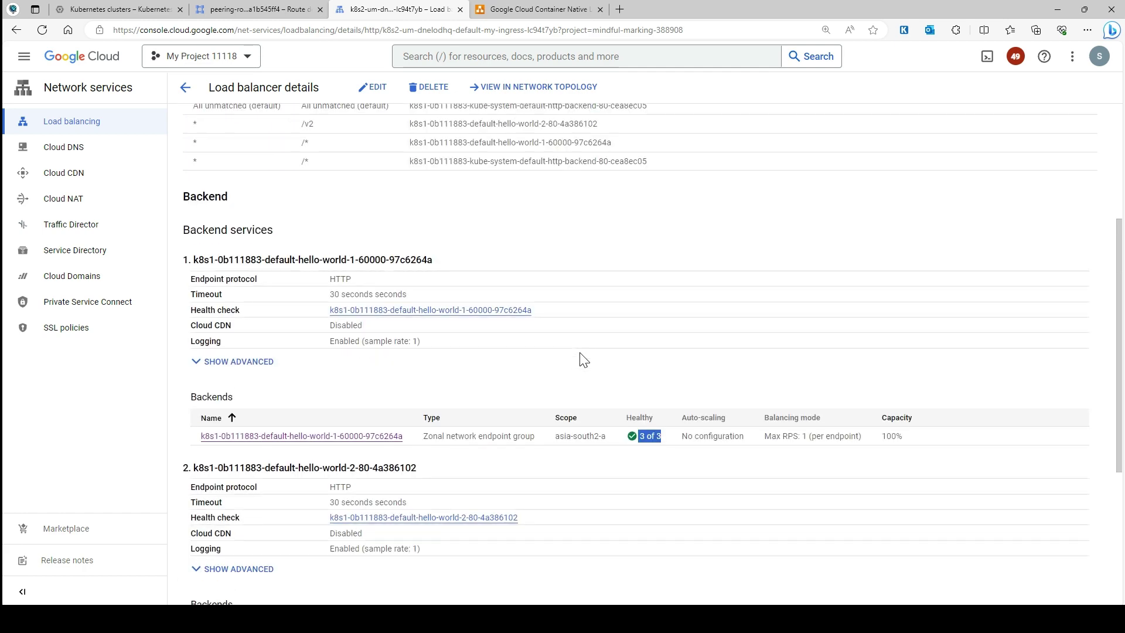
pyautogui.scroll(-2, 584, 359)
pyautogui.moveTo(664, 286); pyautogui.dragTo(638, 286)
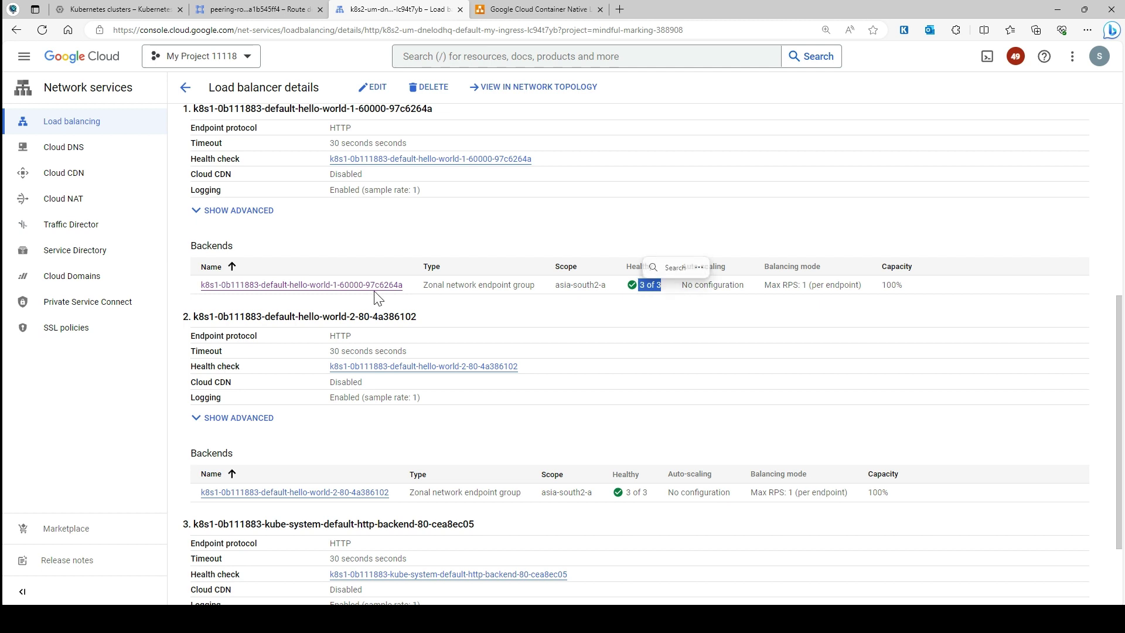
pyautogui.click(346, 286)
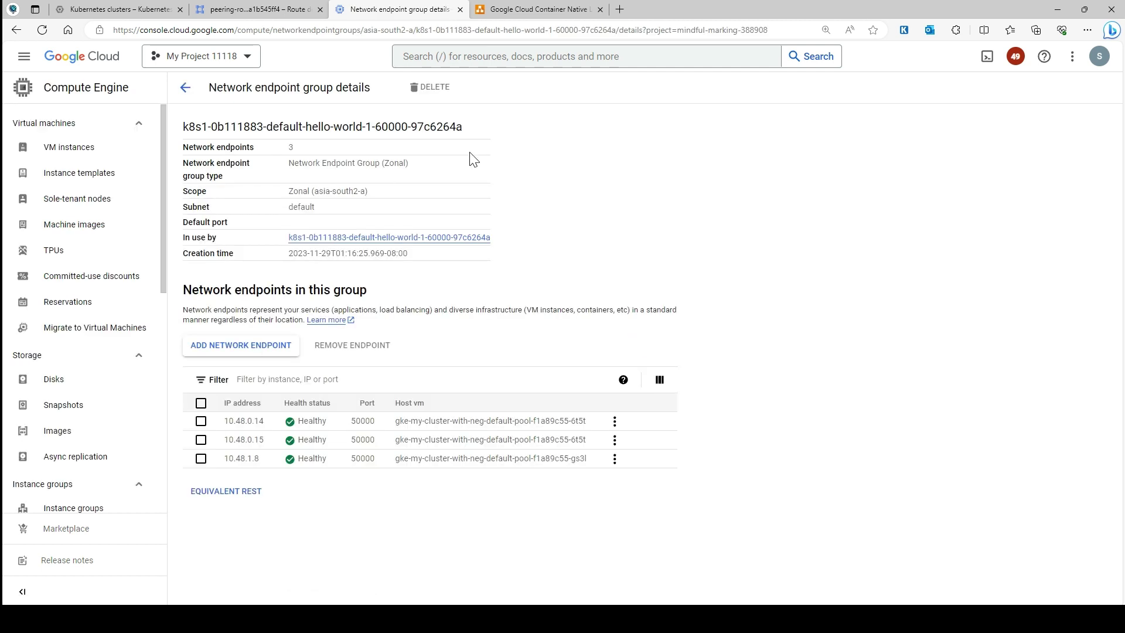
pyautogui.moveTo(469, 132); pyautogui.dragTo(181, 127)
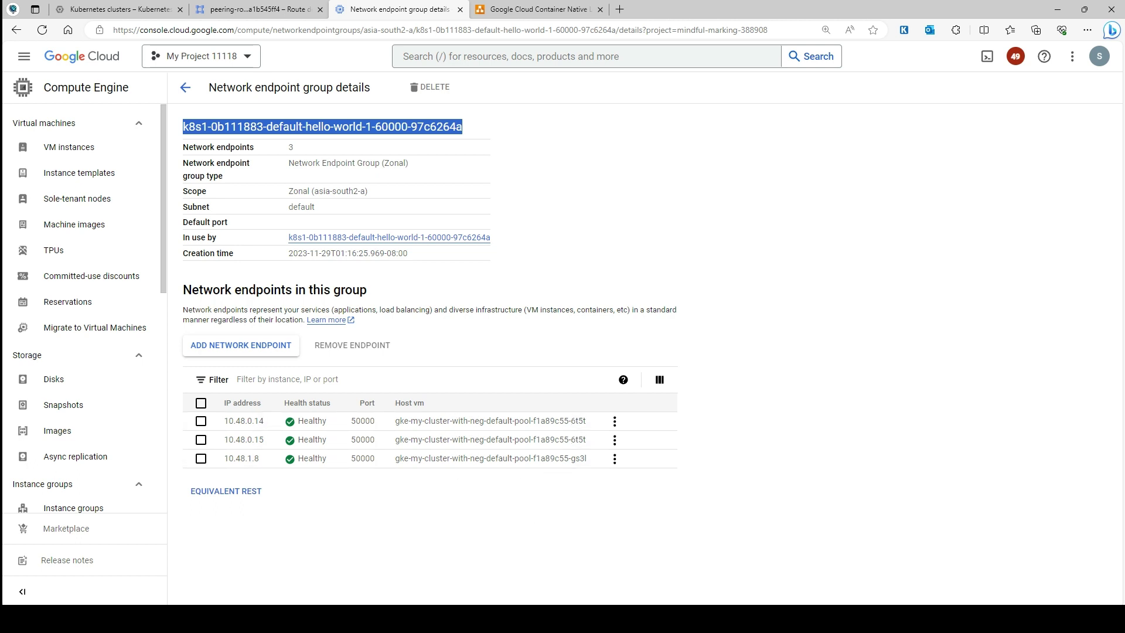
# Switch to VS Code, clear the terminal, run kubectl get pods -o wide, and compare the hello-world-deployment-1 pod IPs with the group's endpoints.
pyautogui.hotkey('alt', 'Tab')
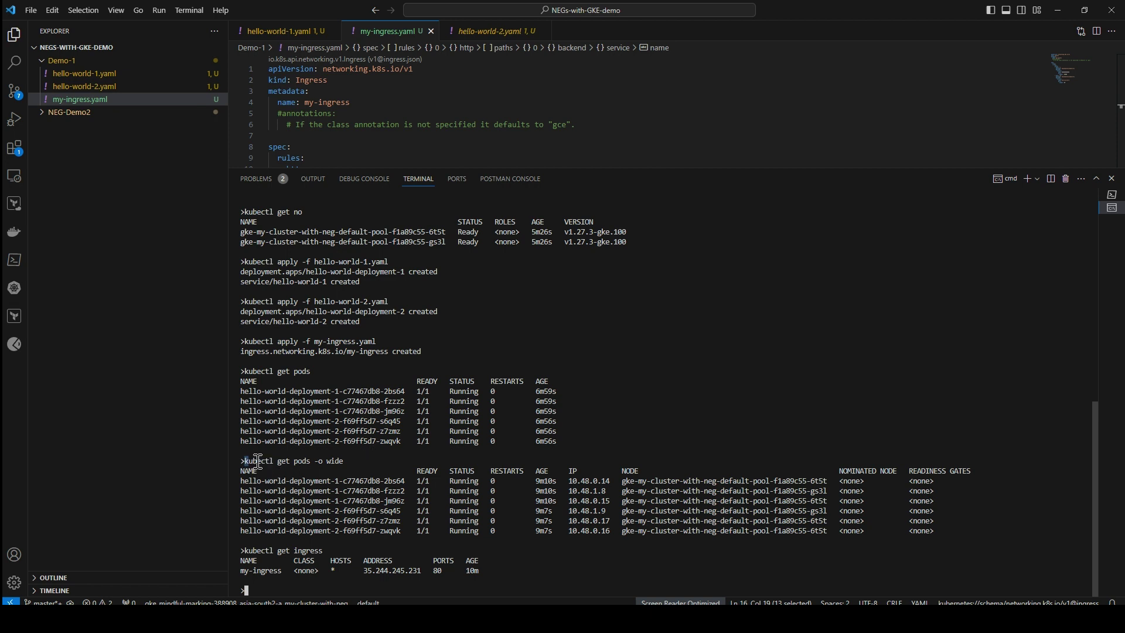
pyautogui.moveTo(258, 461); pyautogui.dragTo(306, 462)
pyautogui.write('cls')
pyautogui.press('Return')
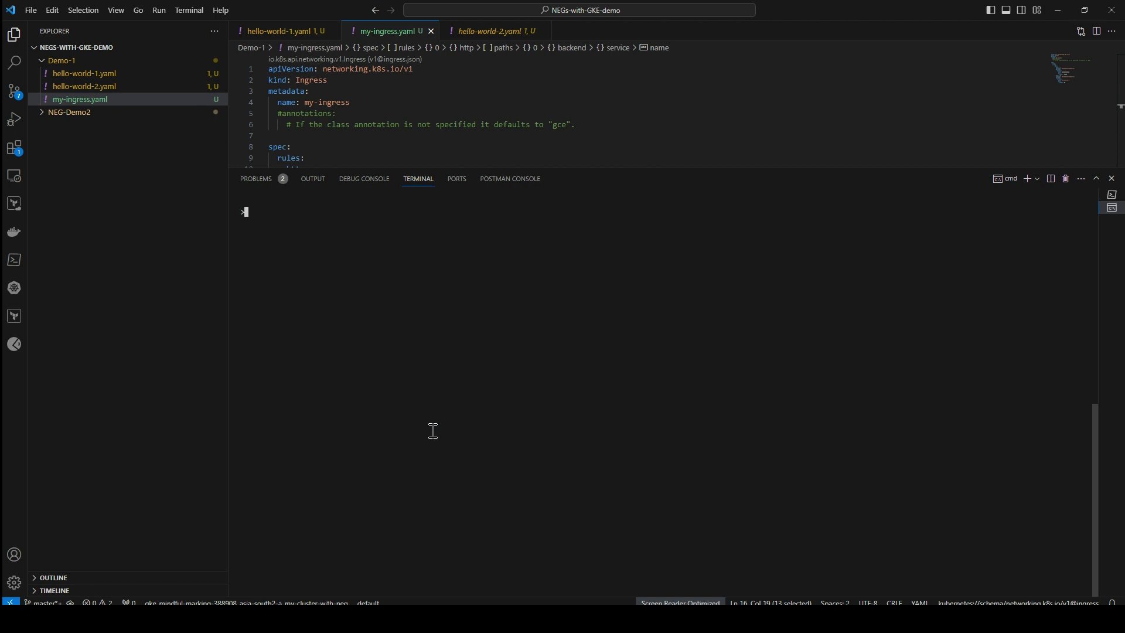
pyautogui.press('Up')
pyautogui.press('Up')
pyautogui.press('Return')
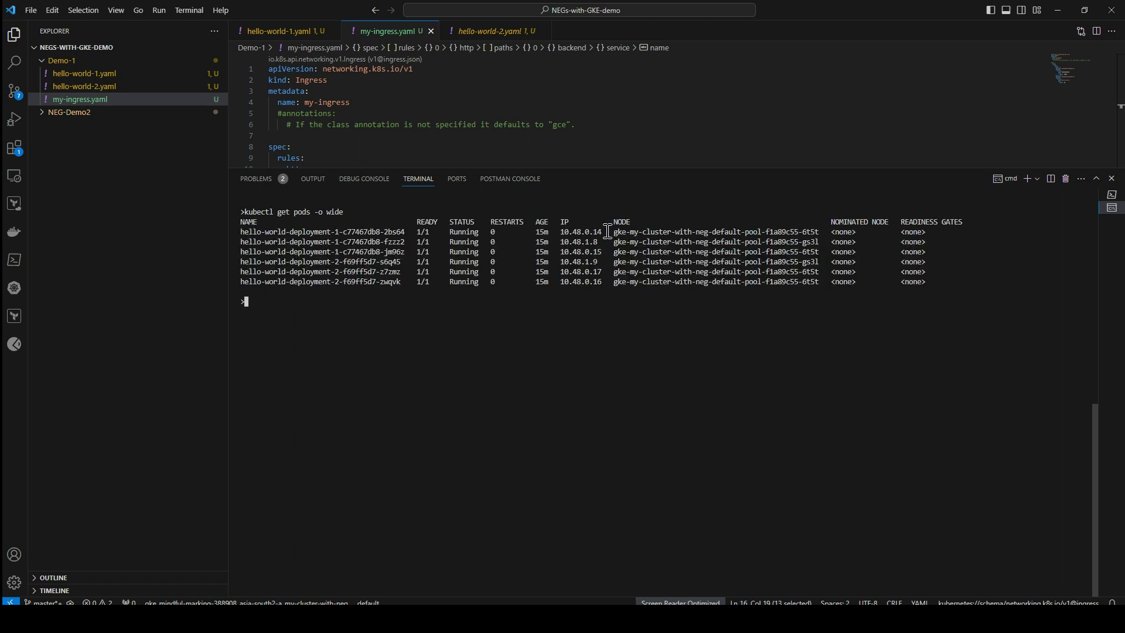
pyautogui.moveTo(241, 233); pyautogui.dragTo(612, 252)
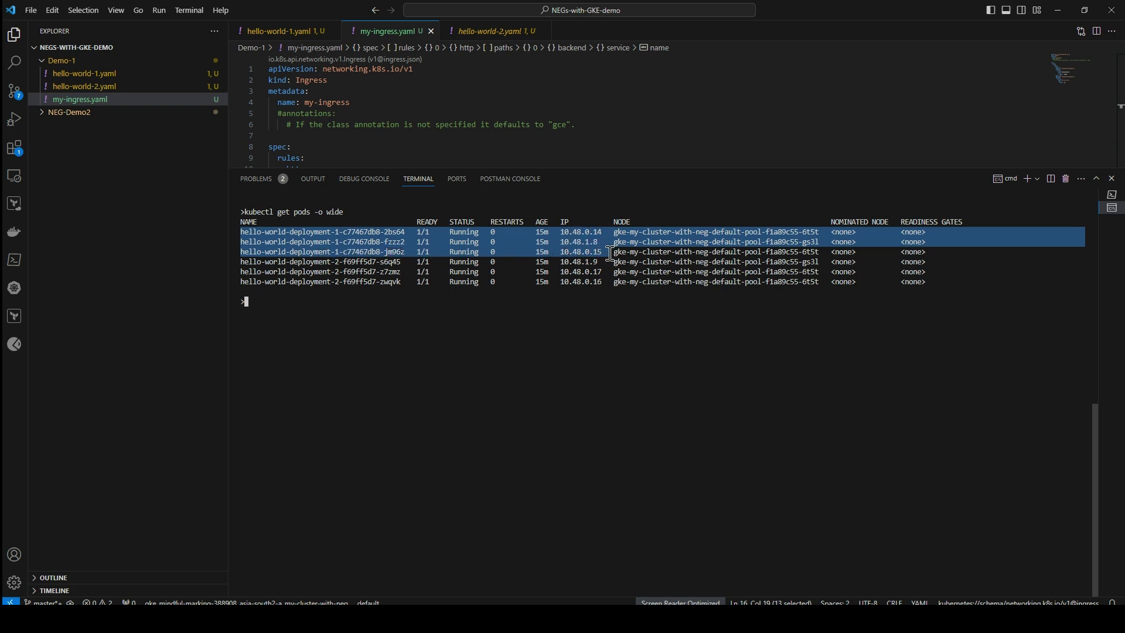
pyautogui.click(1064, 11)
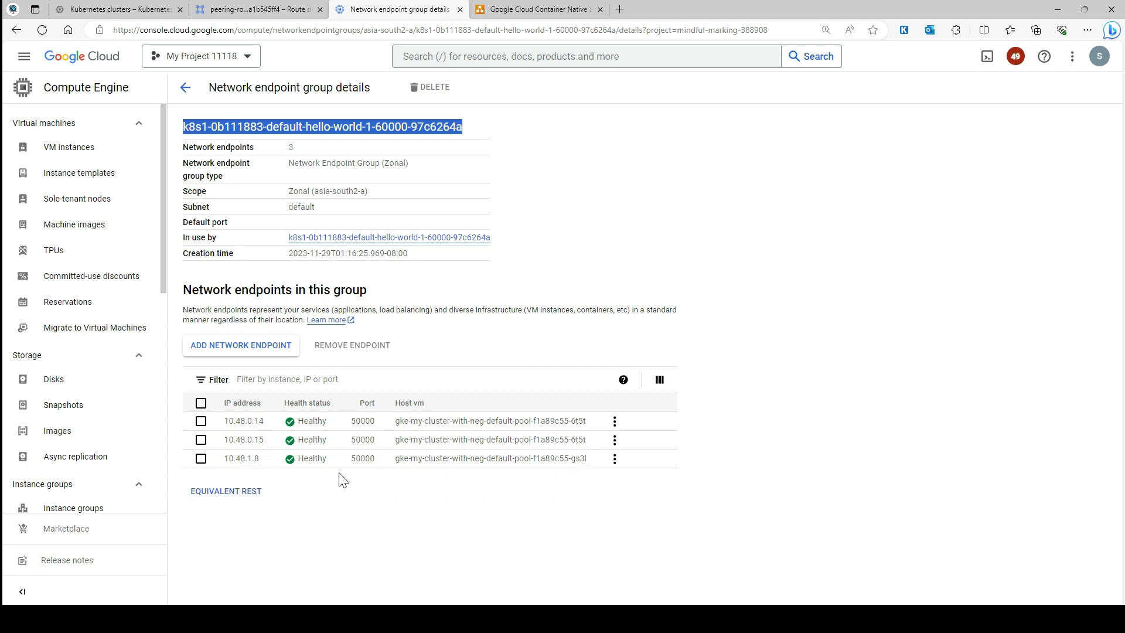
# Return to the load balancer's details and open the hello-world-2 backend's network endpoint group to view its endpoints.
pyautogui.click(186, 88)
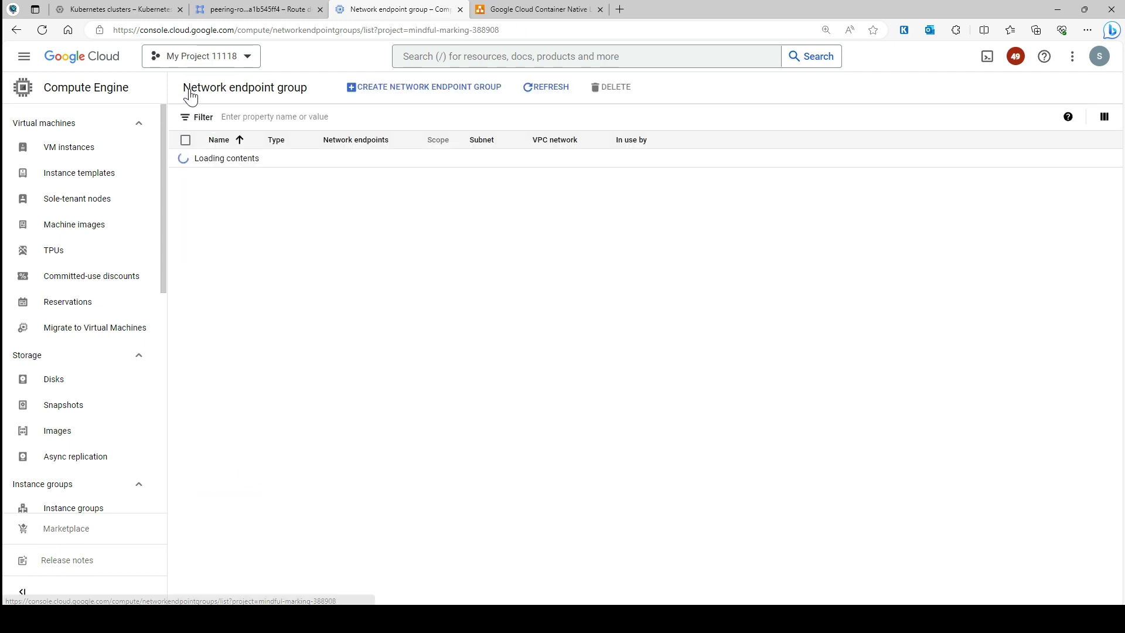
pyautogui.click(14, 30)
pyautogui.click(14, 30)
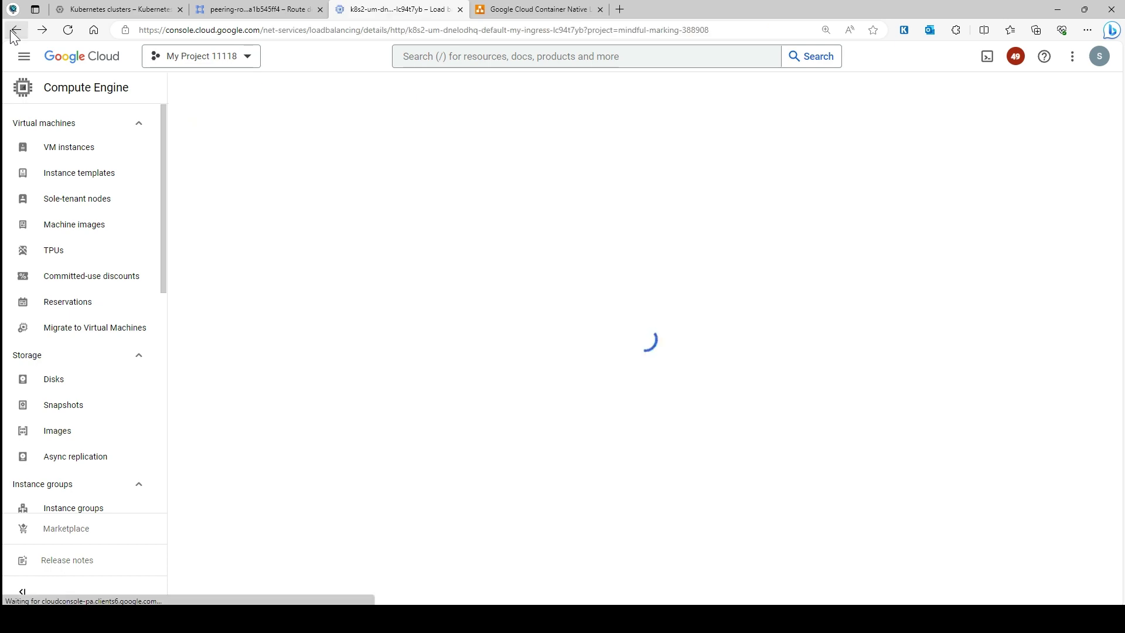
pyautogui.scroll(-8, 507, 294)
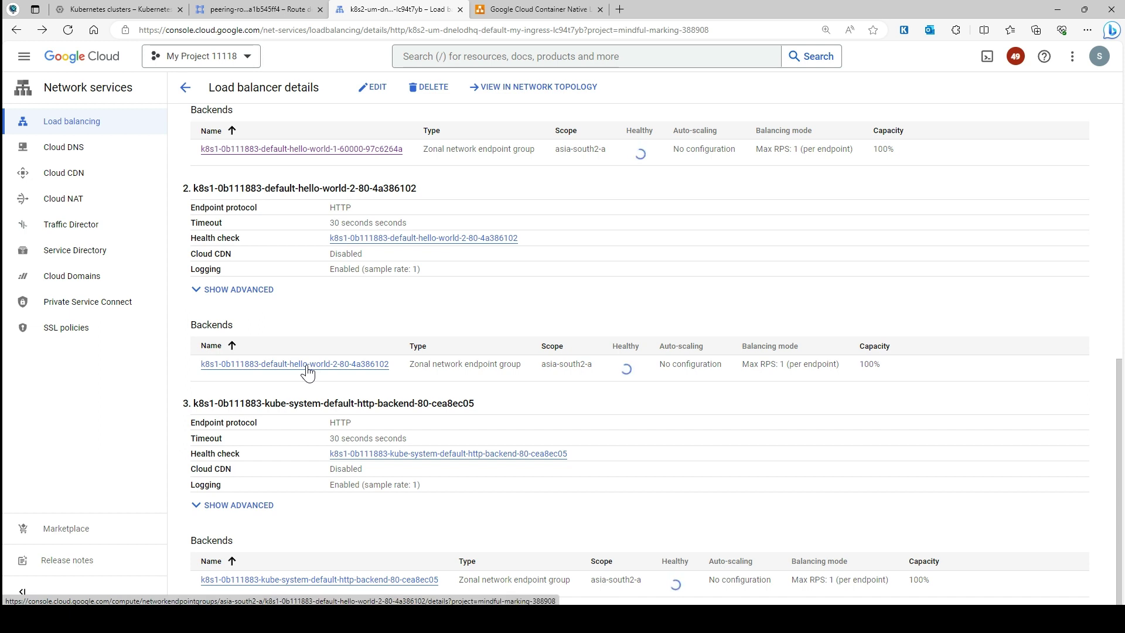
pyautogui.click(307, 365)
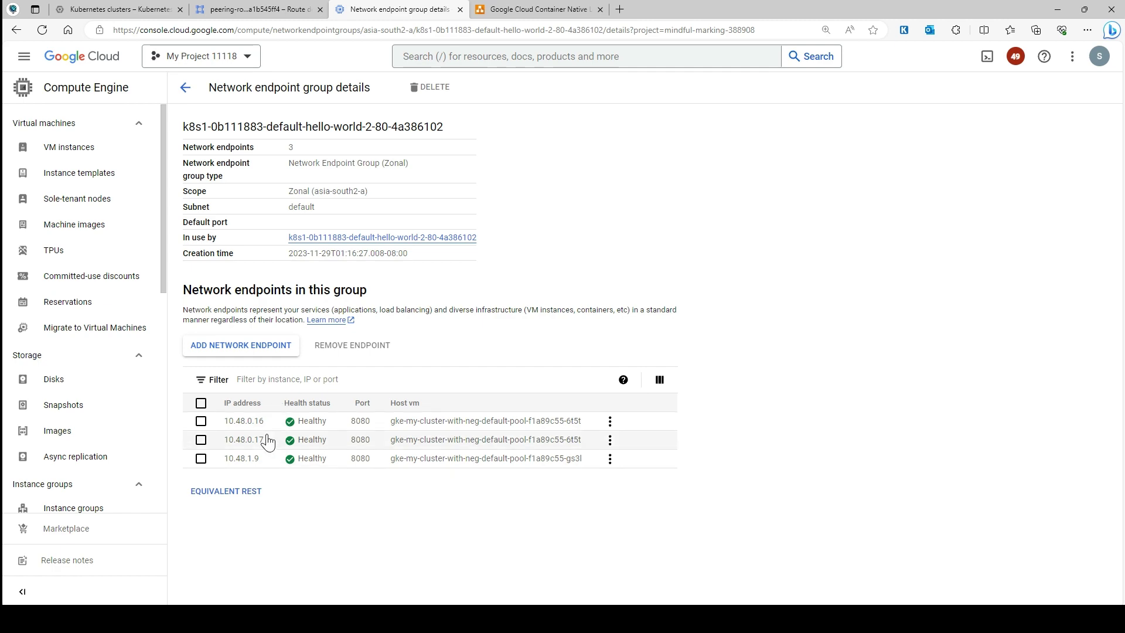
# Compare the hello-world-2 group's endpoint IPs with the hello-world-deployment-2 pods listed in the VS Code terminal.
pyautogui.hotkey('alt', 'Tab')
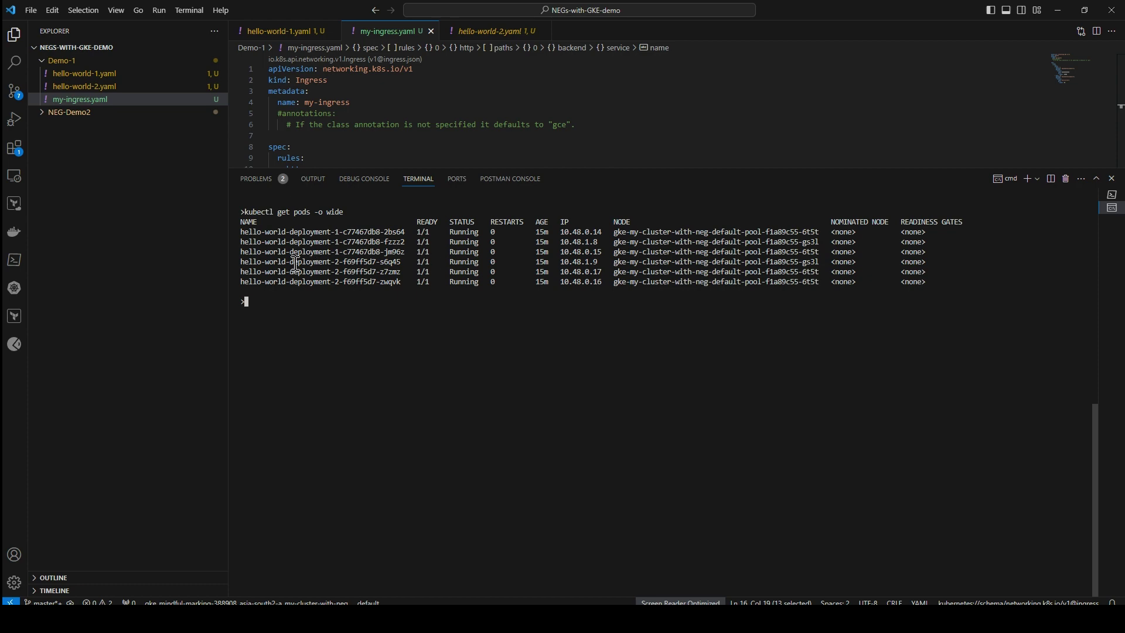
pyautogui.moveTo(240, 262); pyautogui.dragTo(376, 262)
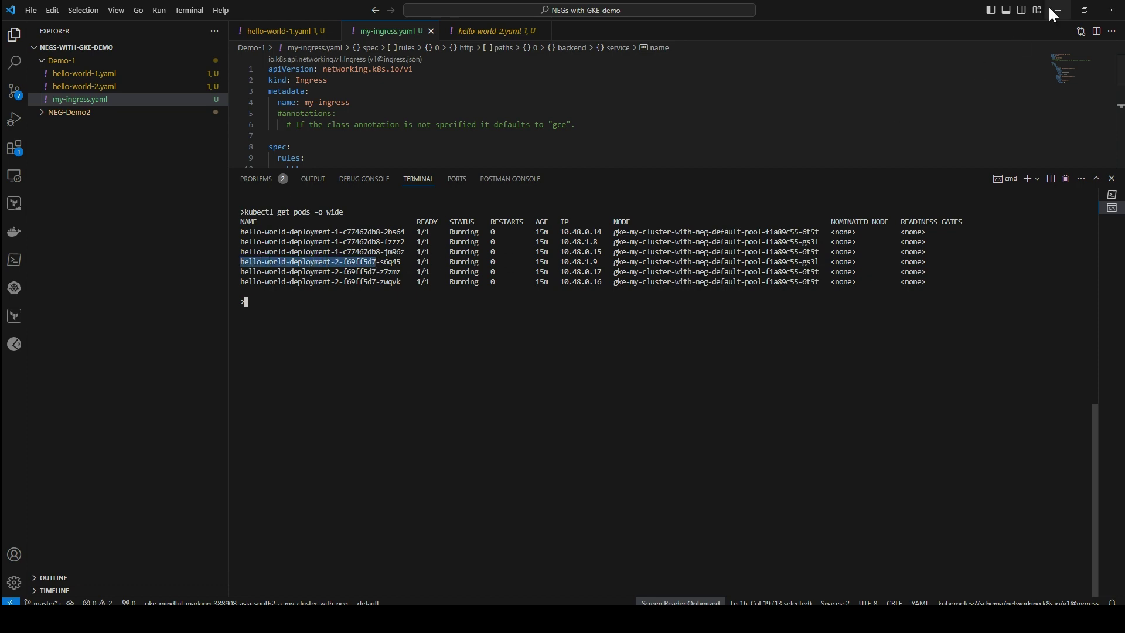
pyautogui.click(1052, 6)
# Go back from the hello-world-2 endpoint group to the load balancer's details and review its backend services again.
pyautogui.click(185, 88)
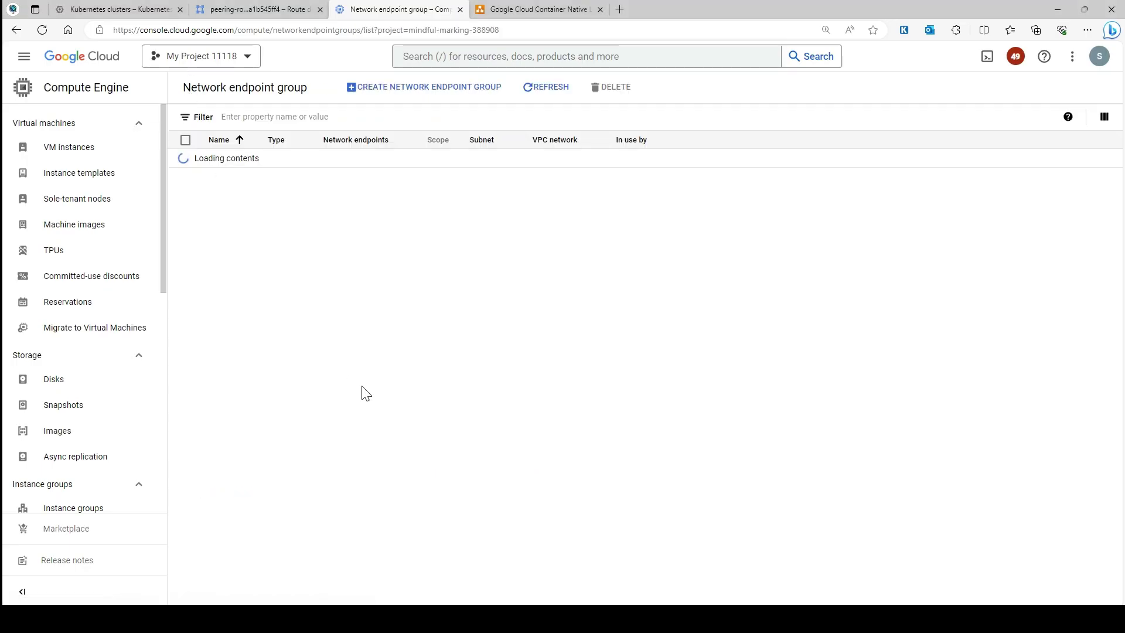
pyautogui.click(18, 29)
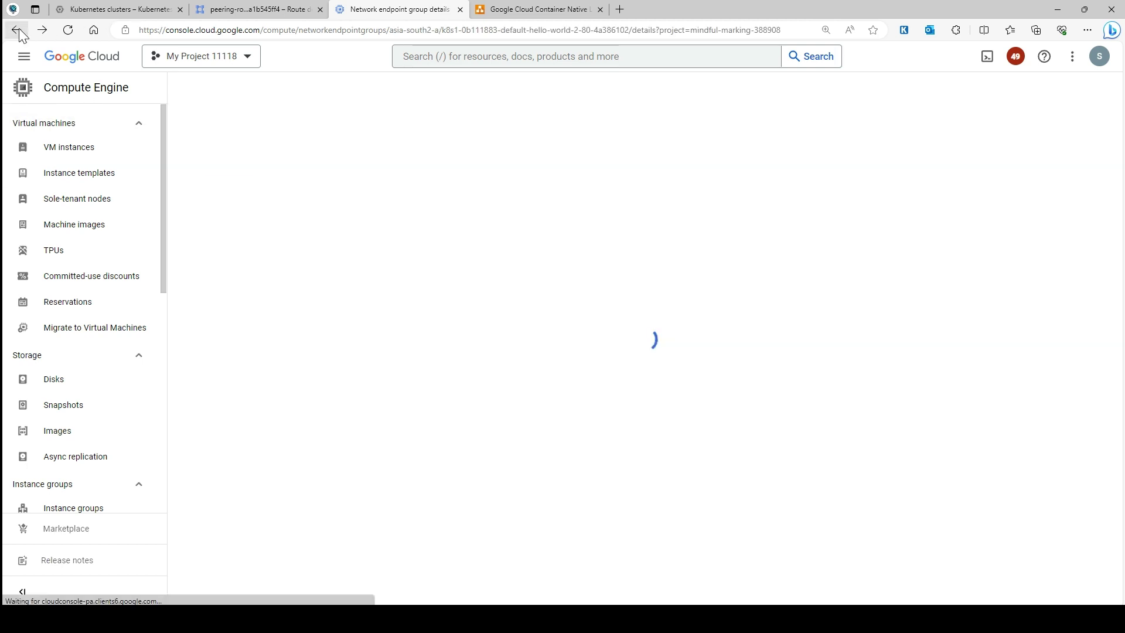
pyautogui.click(18, 29)
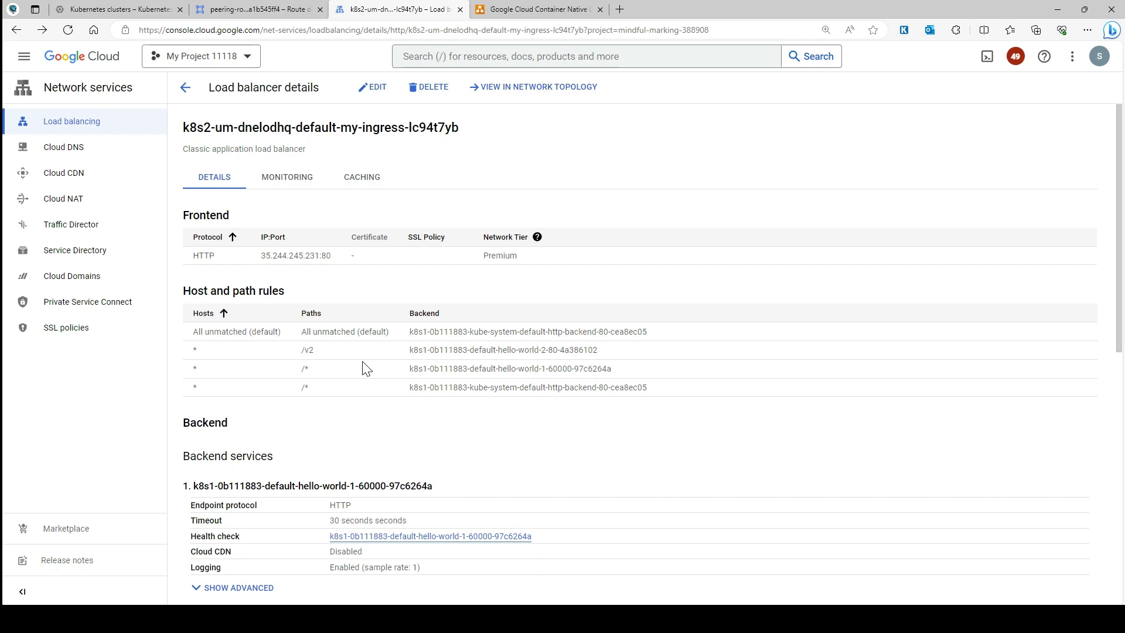
pyautogui.scroll(-9, 494, 387)
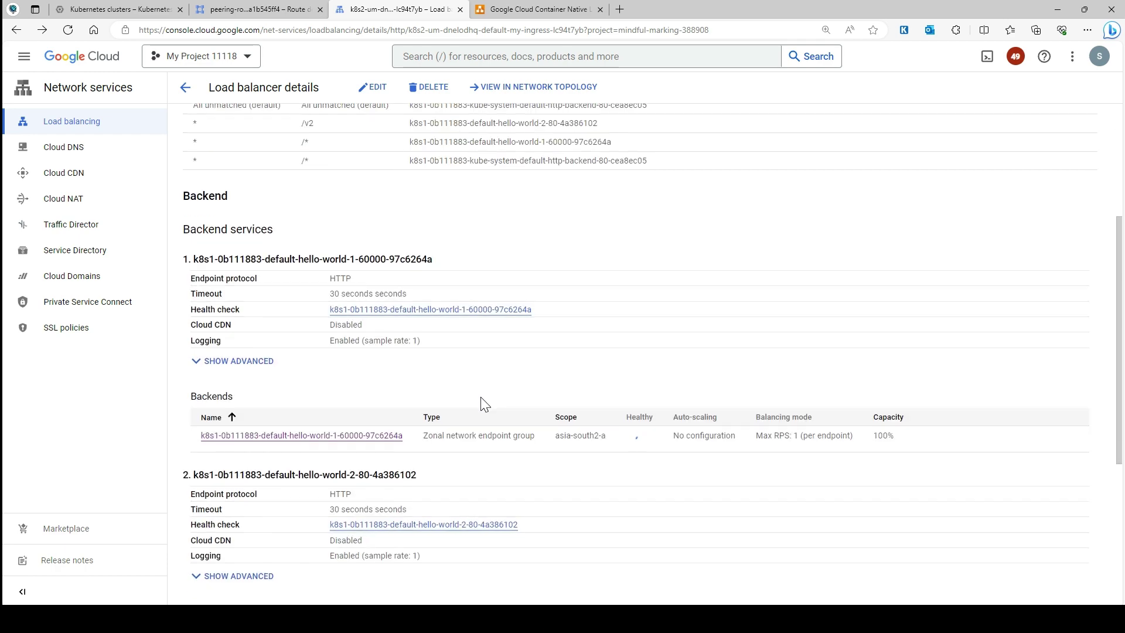
# Switch to VS Code, enlarge the editor area, set replicas to 7 in hello-world-1.yaml and save the file.
pyautogui.hotkey('alt', 'Tab')
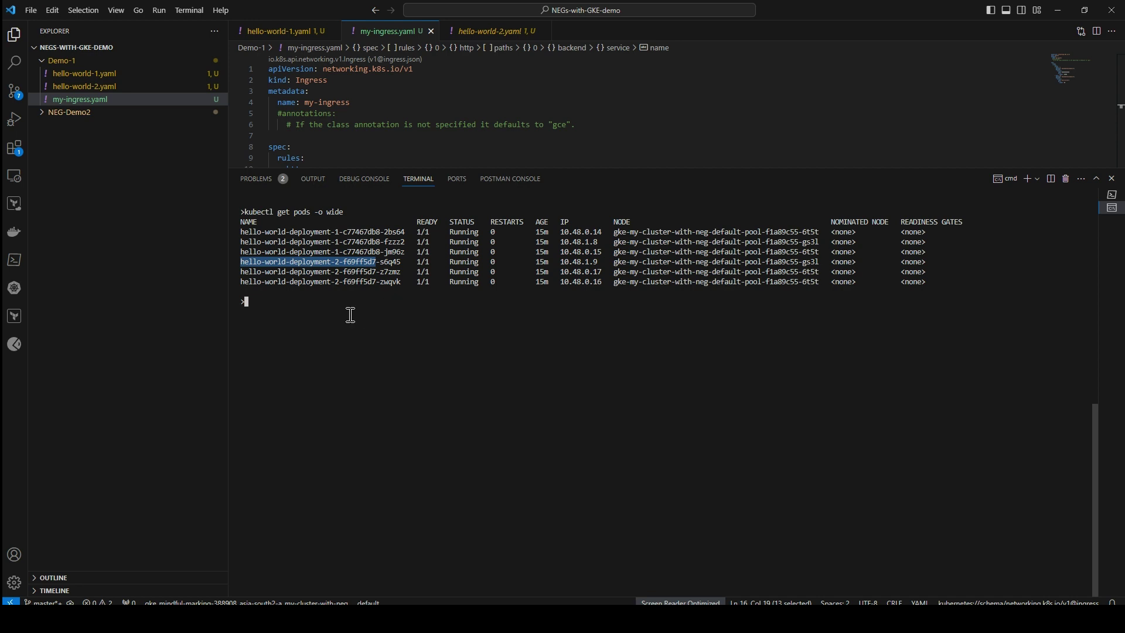
pyautogui.moveTo(596, 171); pyautogui.dragTo(581, 325)
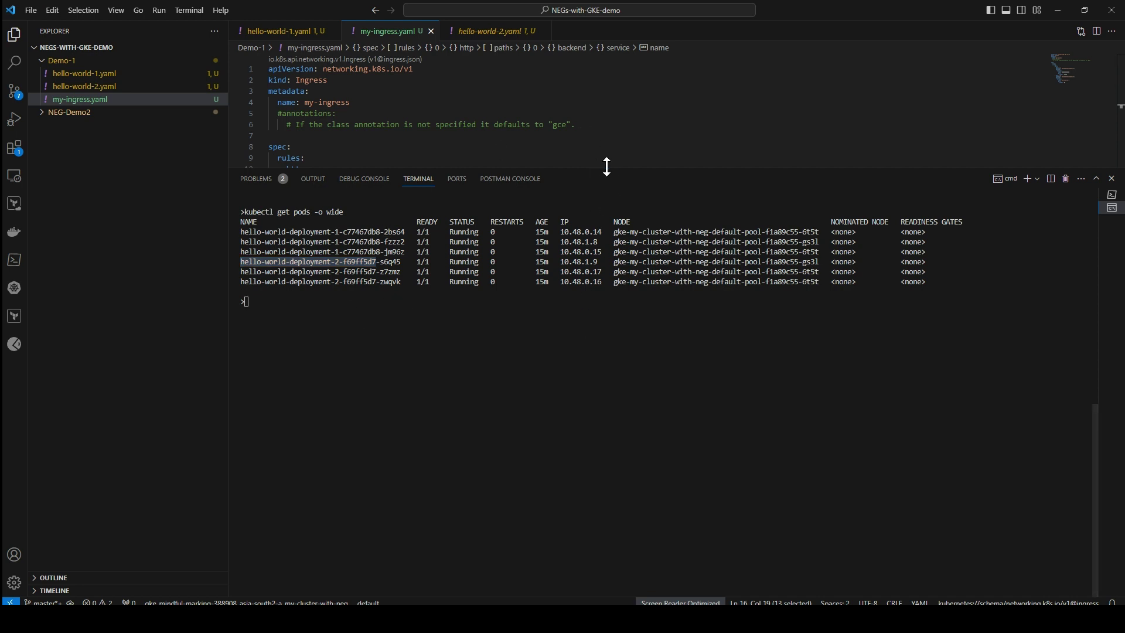
pyautogui.moveTo(607, 167); pyautogui.dragTo(603, 375)
pyautogui.click(83, 73)
pyautogui.scroll(1, 331, 70)
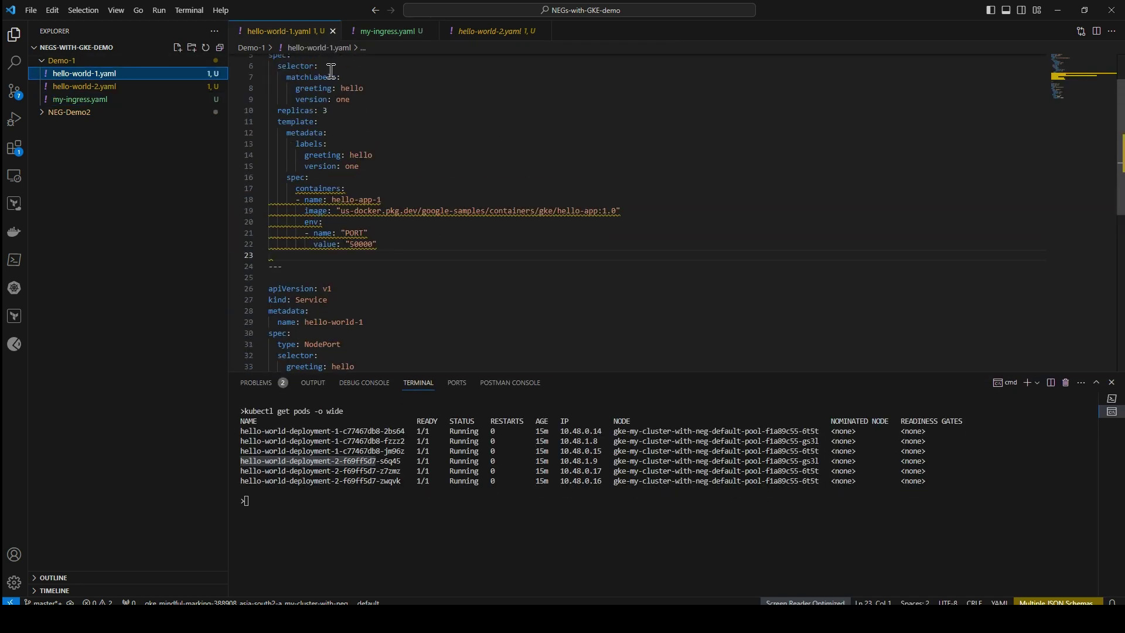
pyautogui.scroll(1, 331, 70)
pyautogui.click(336, 140)
pyautogui.press('BackSpace')
pyautogui.write('7')
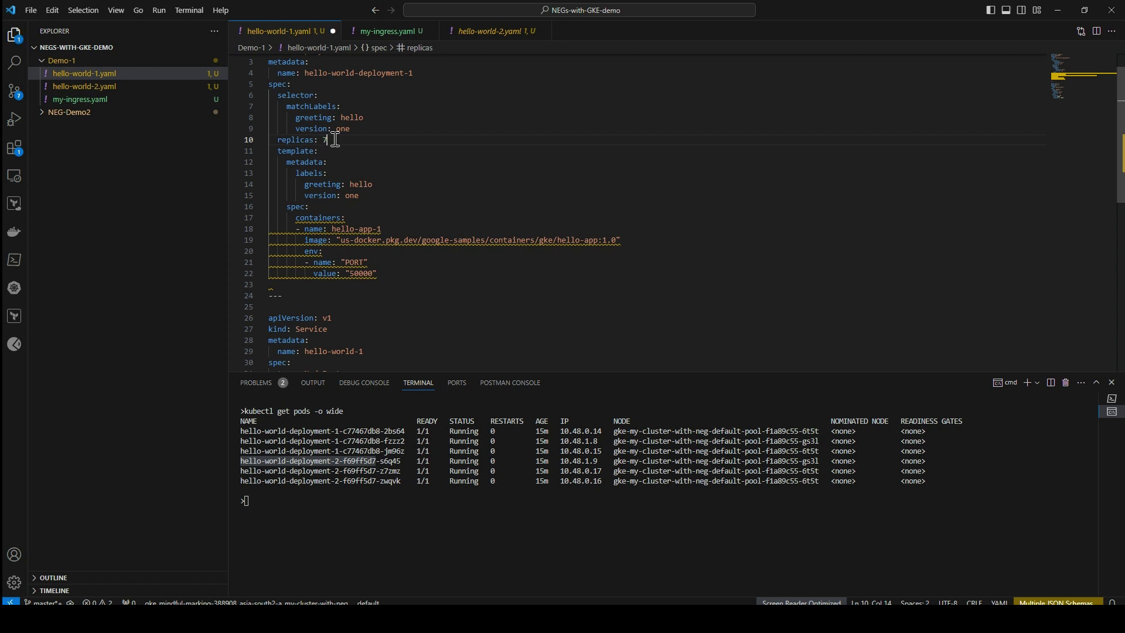
pyautogui.hotkey('ctrl', 's')
# Set the deployment's replicas to 7 in hello-world-2.yaml and save the file.
pyautogui.click(84, 86)
pyautogui.click(338, 170)
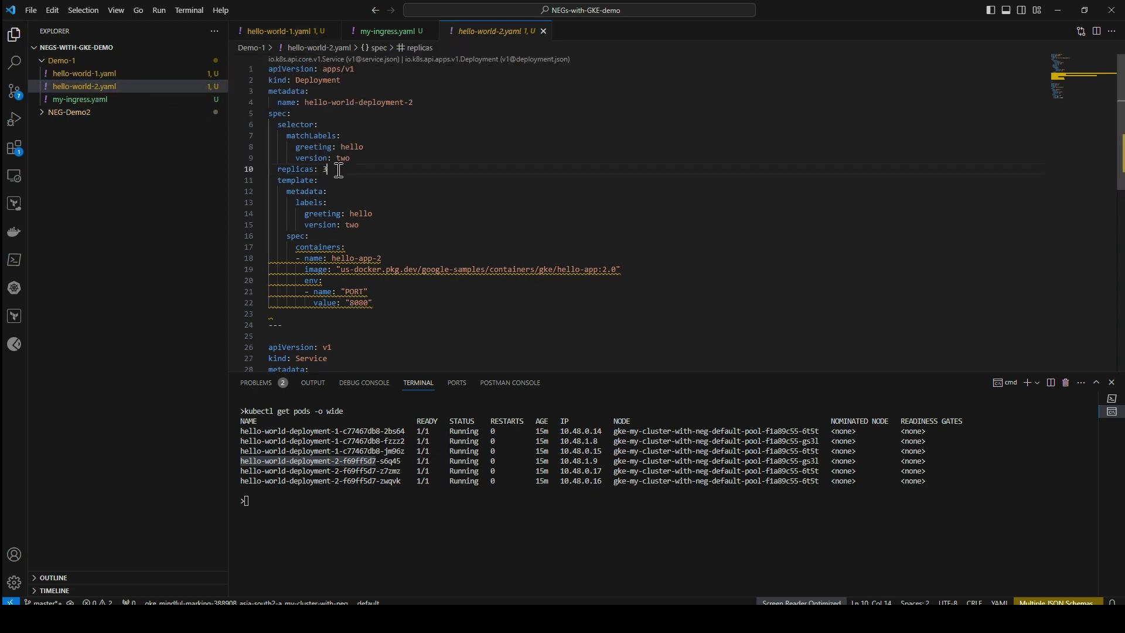
pyautogui.press('BackSpace')
pyautogui.write('7')
pyautogui.click(516, 189)
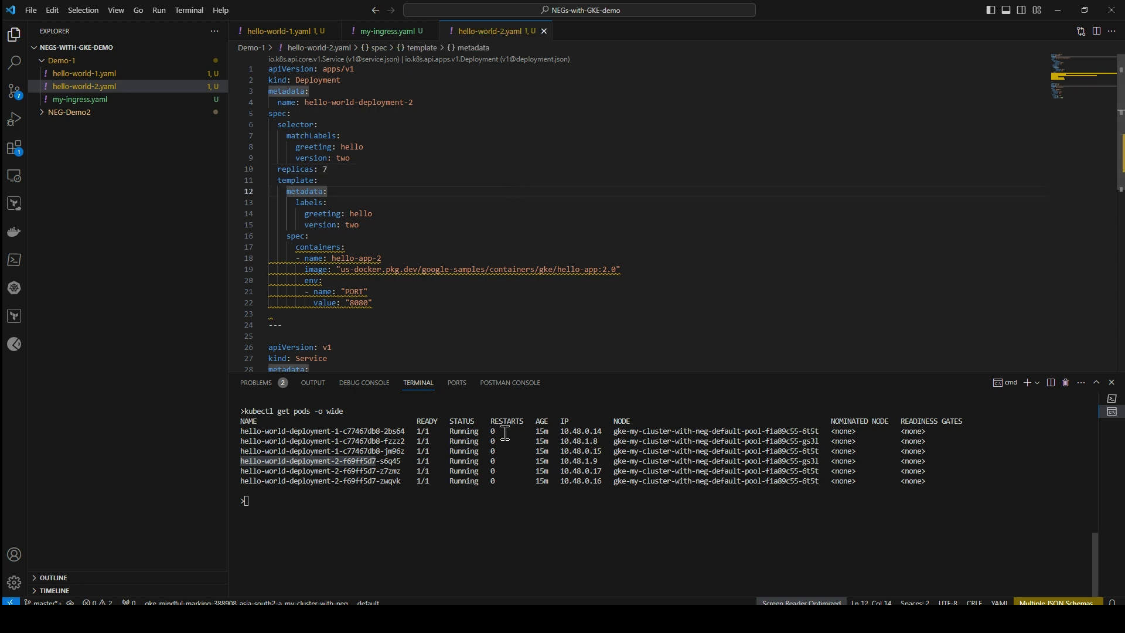
# Apply hello-world-1.yaml and hello-world-2.yaml to the cluster with kubectl apply -f in the terminal.
pyautogui.click(440, 527)
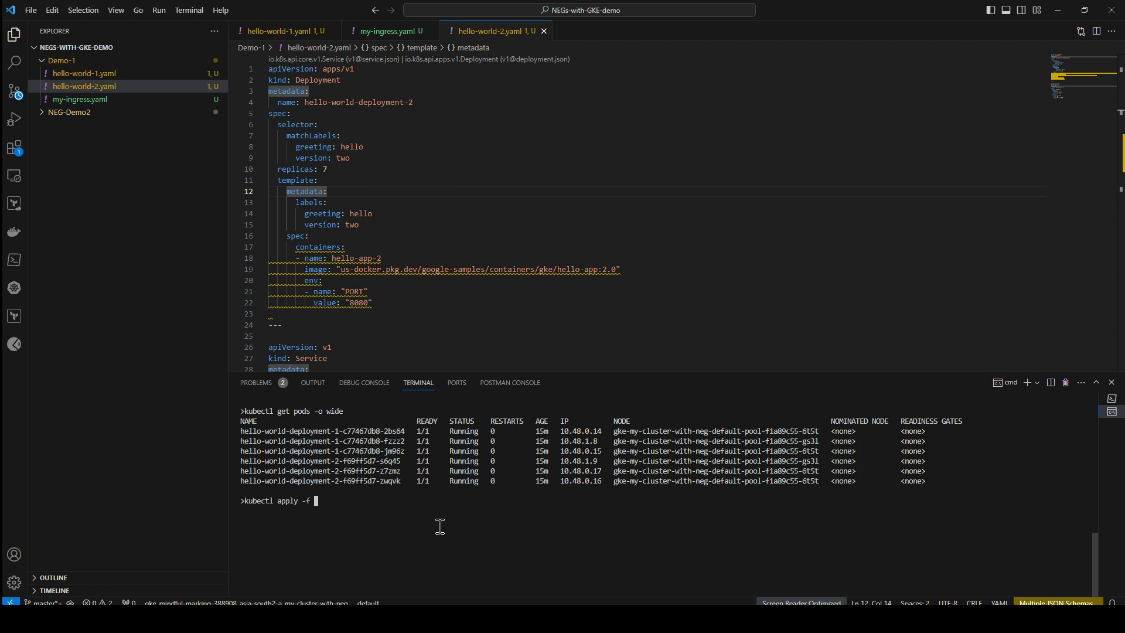
pyautogui.write('kubectl apply -f h')
pyautogui.press('Tab')
pyautogui.press('Up')
pyautogui.press('Left')
pyautogui.press('Left')
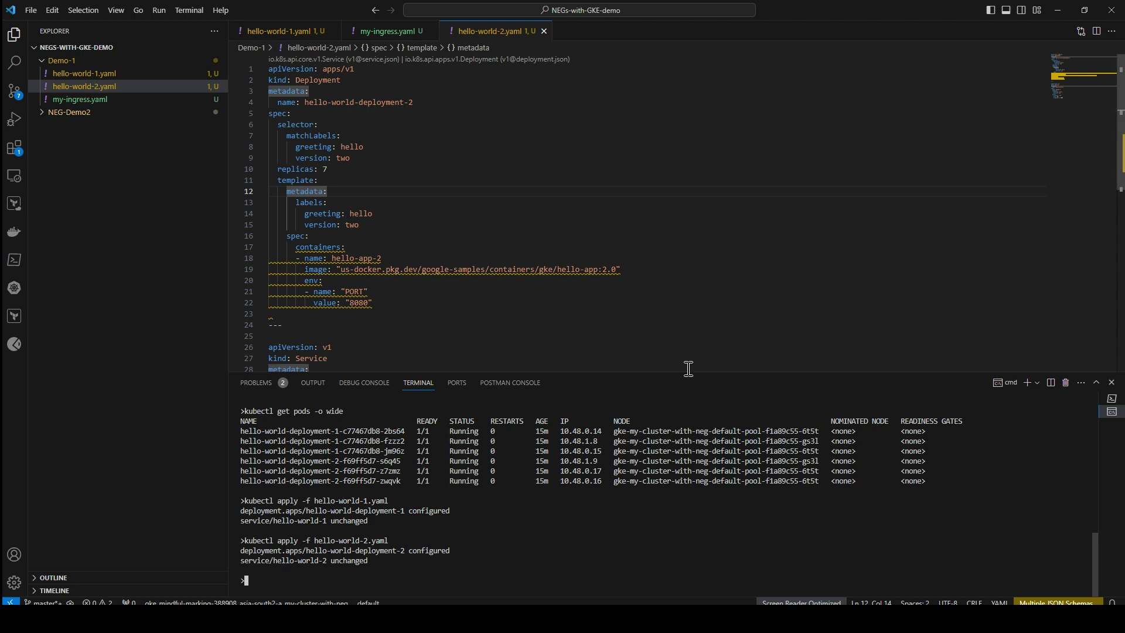
# Enlarge the terminal area and list the pods with kubectl get pods -o wide.
pyautogui.moveTo(688, 372); pyautogui.dragTo(586, 235)
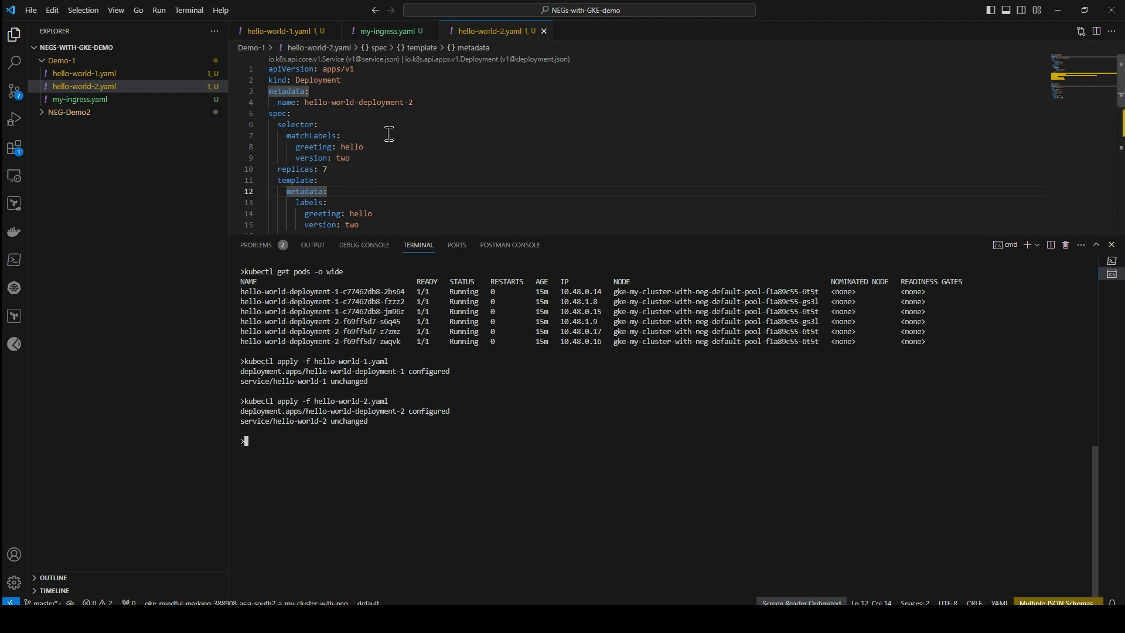
pyautogui.press('Up')
pyautogui.press('Up')
pyautogui.press('Up')
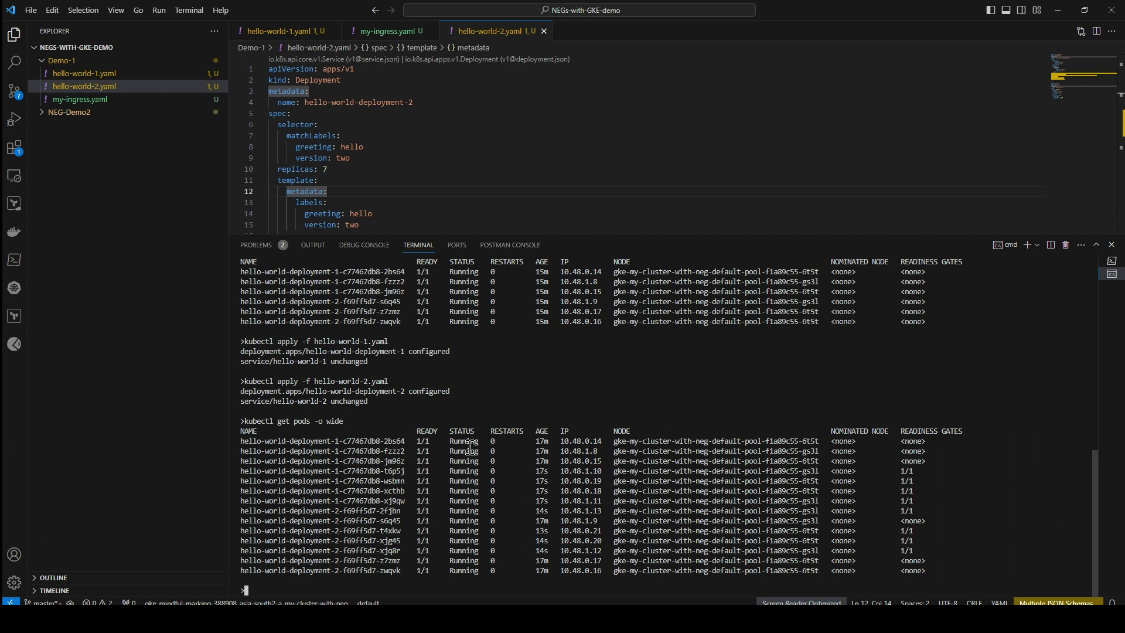
# Switch to the browser, reload the my-ingress load balancer's details through its list, and check the healthy endpoints of both hello-world backends.
pyautogui.click(1057, 10)
pyautogui.scroll(5, 345, 182)
pyautogui.scroll(5, 346, 182)
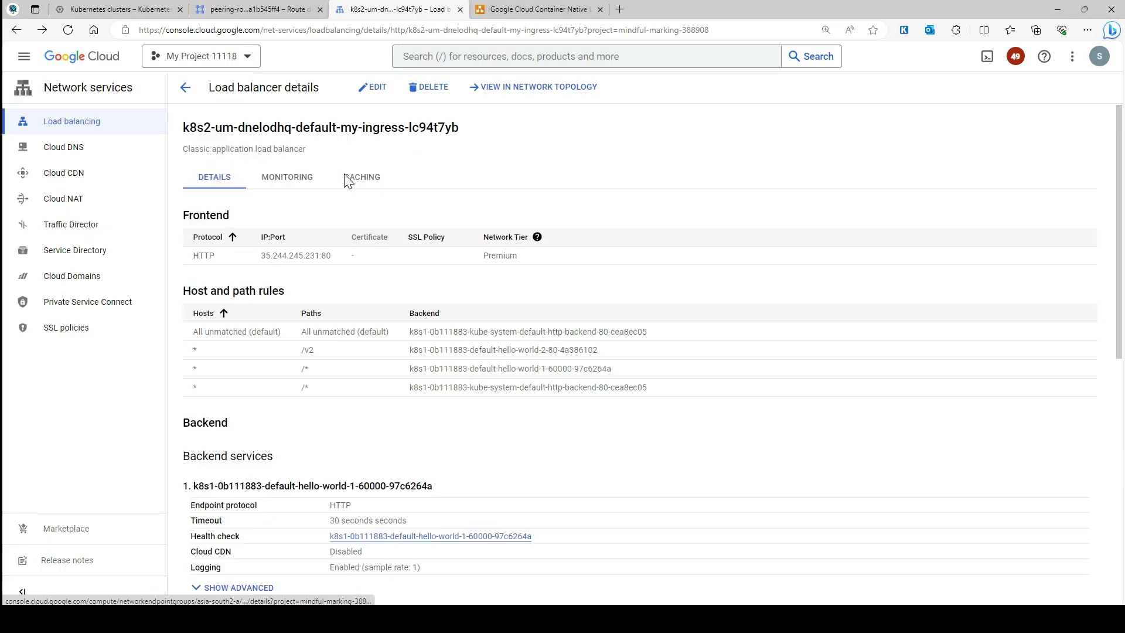
pyautogui.scroll(-6, 364, 176)
pyautogui.scroll(4, 296, 234)
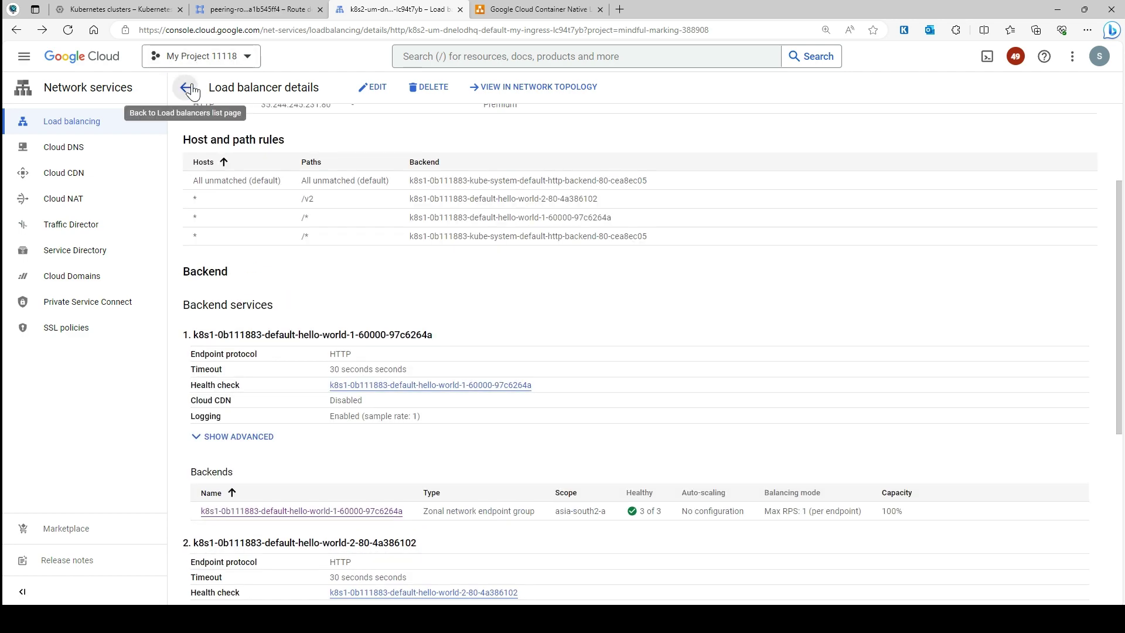
pyautogui.click(185, 87)
pyautogui.click(261, 183)
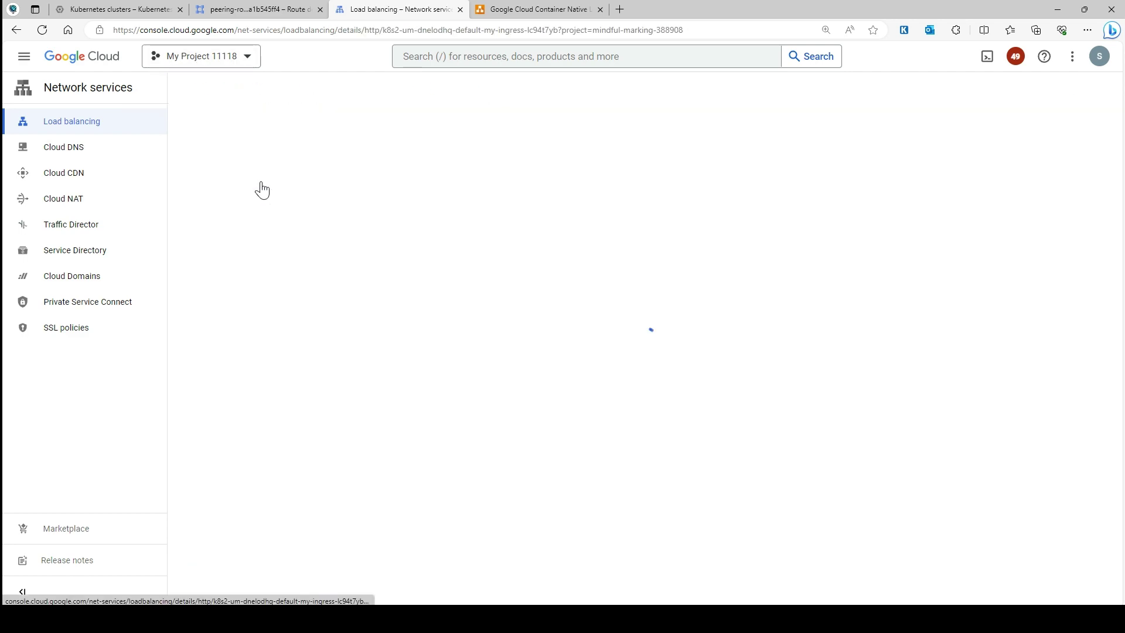
pyautogui.scroll(-8, 337, 471)
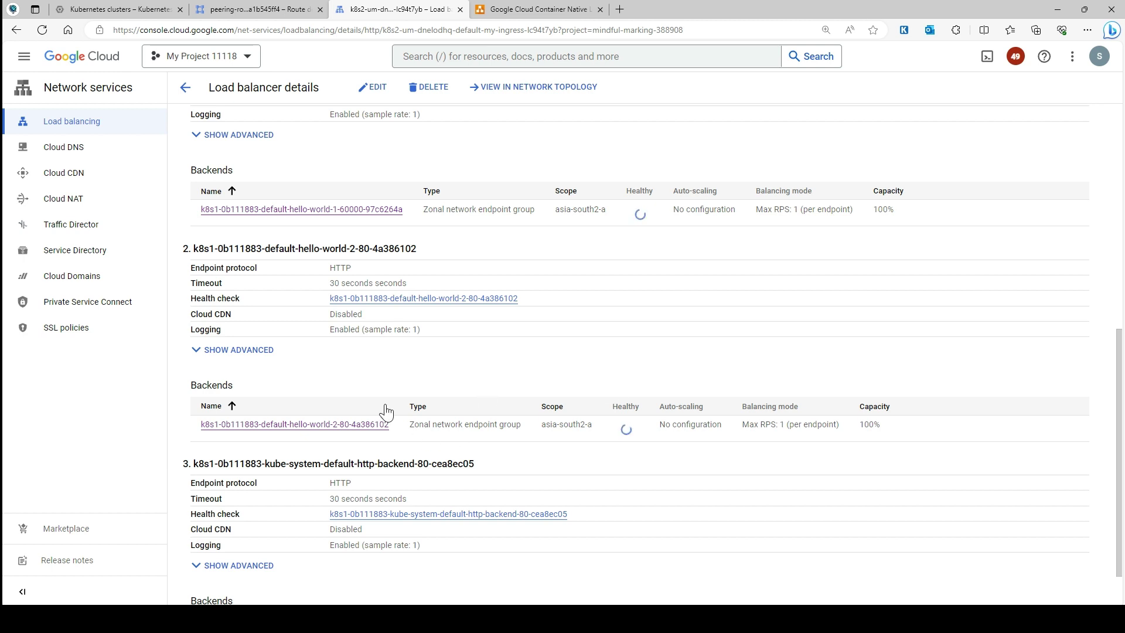
pyautogui.scroll(-1, 385, 405)
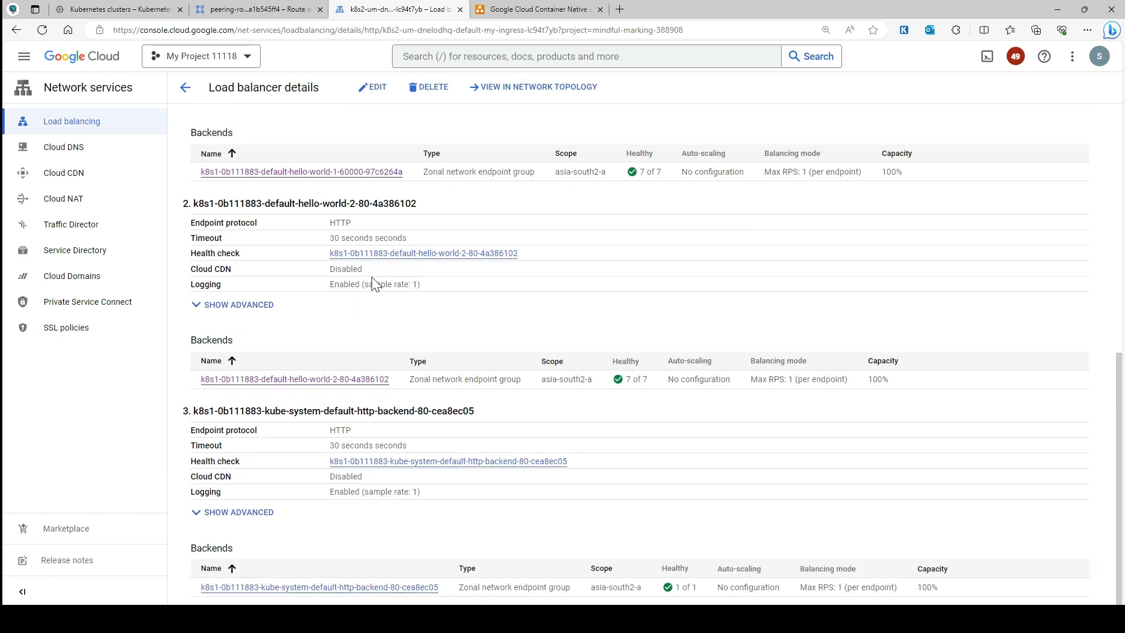
pyautogui.moveTo(669, 175); pyautogui.dragTo(636, 180)
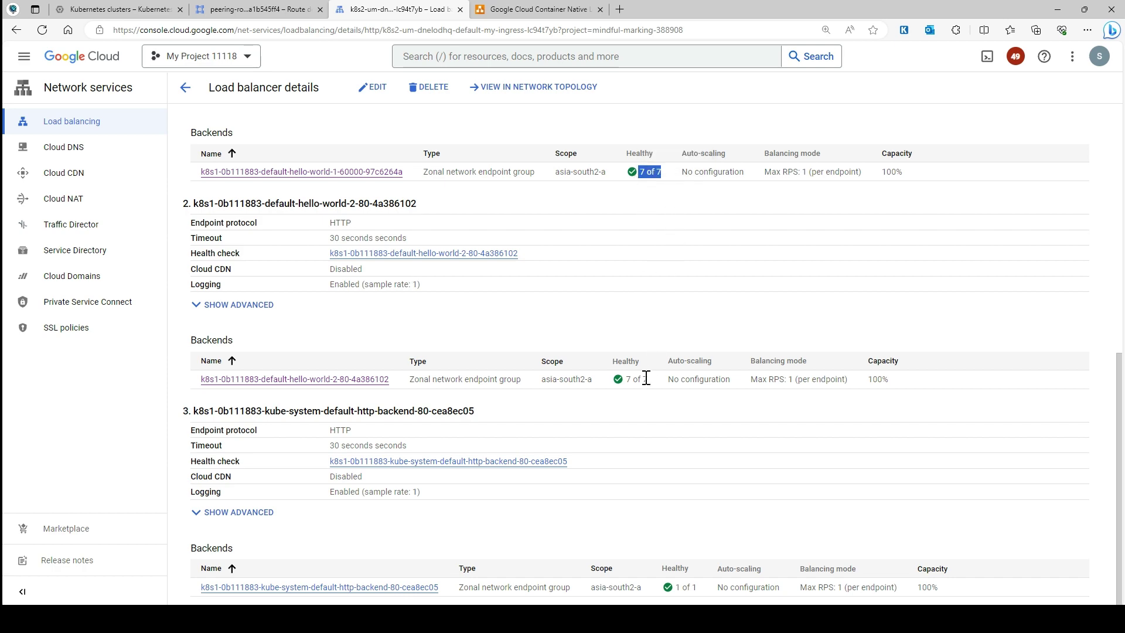
pyautogui.moveTo(647, 379); pyautogui.dragTo(646, 390)
# Examine the load balancer's monitoring diagram, from the frontend through the URL rules to the backend services and instances.
pyautogui.scroll(8, 349, 220)
pyautogui.click(291, 177)
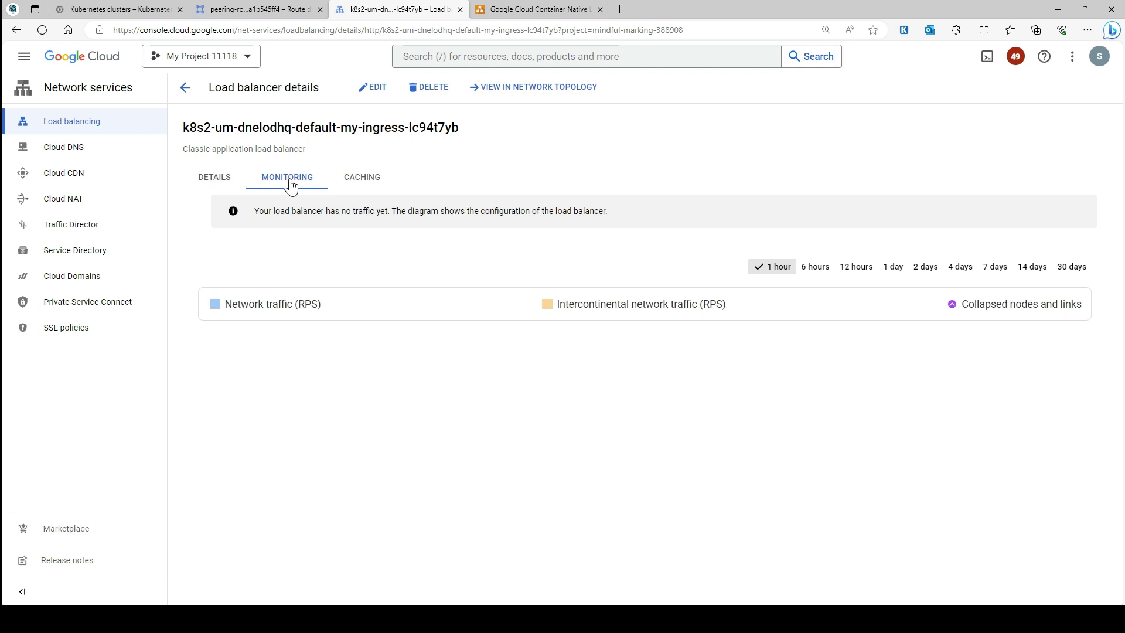
pyautogui.scroll(-4, 550, 500)
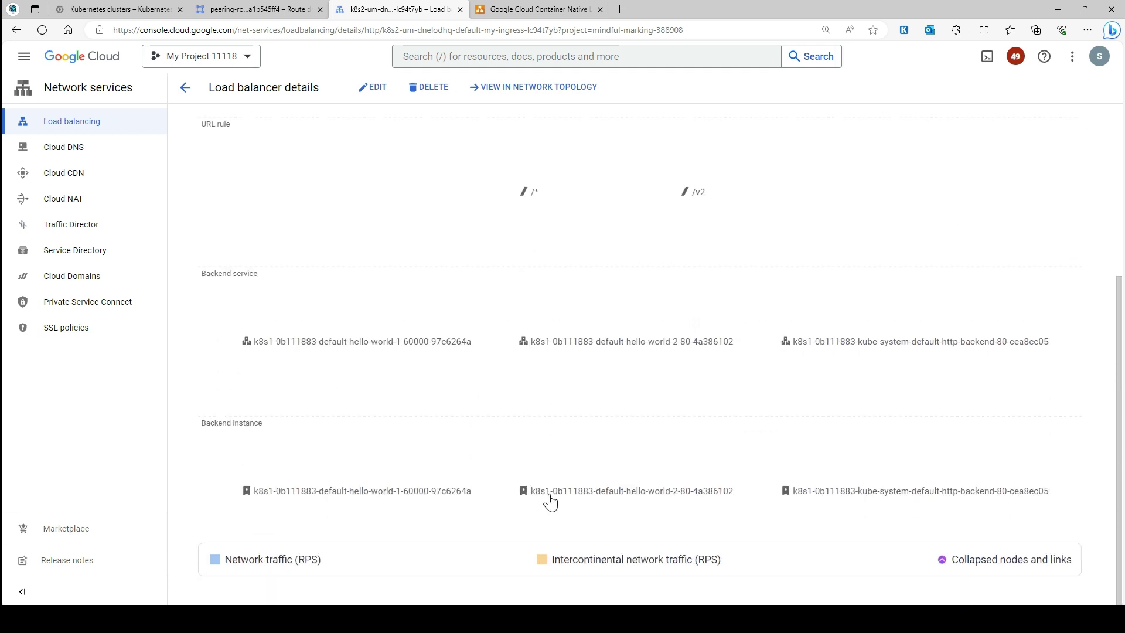
pyautogui.click(550, 502)
pyautogui.click(487, 467)
pyautogui.scroll(2, 589, 264)
pyautogui.scroll(1, 576, 251)
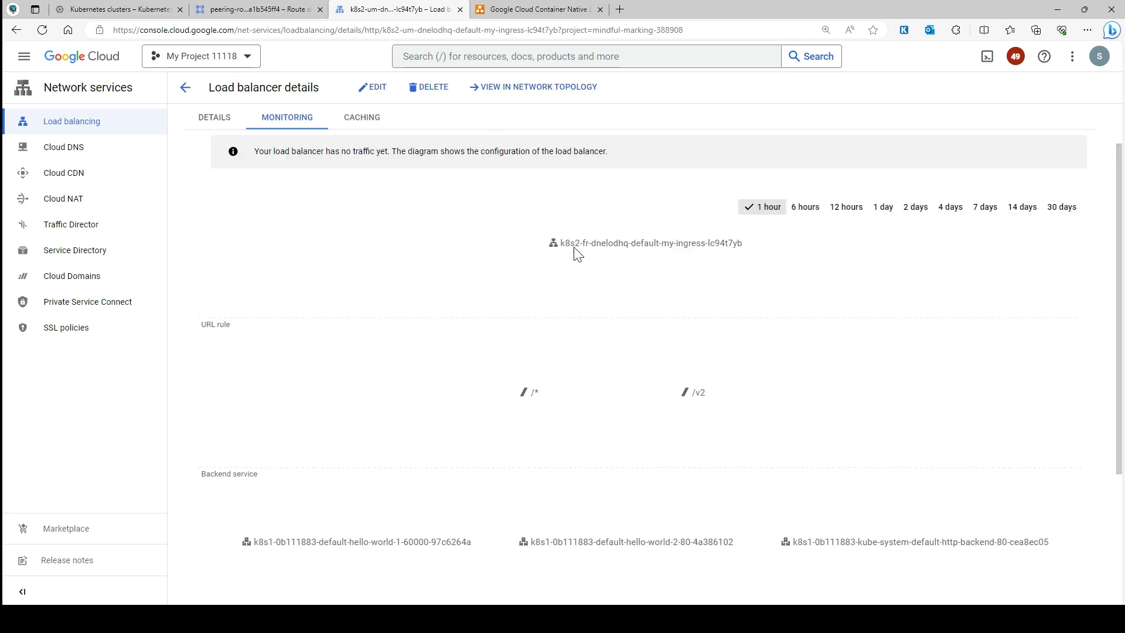
pyautogui.scroll(-1, 576, 250)
# Glance at the other open Google Cloud pages and return to the load balancer's frontend details.
pyautogui.click(123, 8)
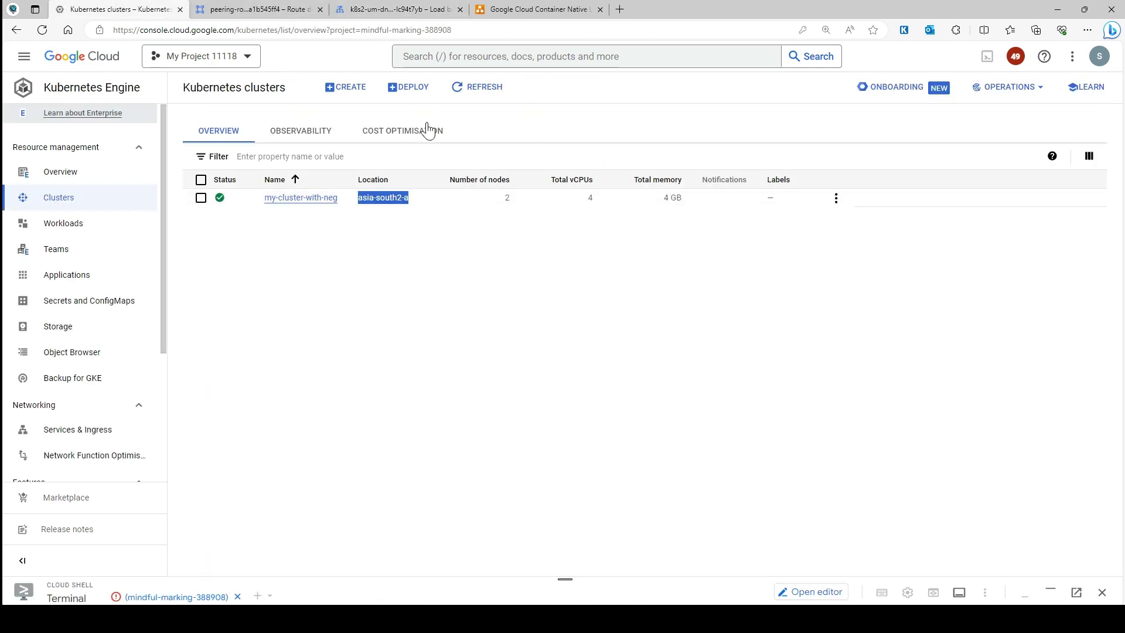
pyautogui.click(258, 9)
pyautogui.click(375, 9)
pyautogui.scroll(2, 340, 181)
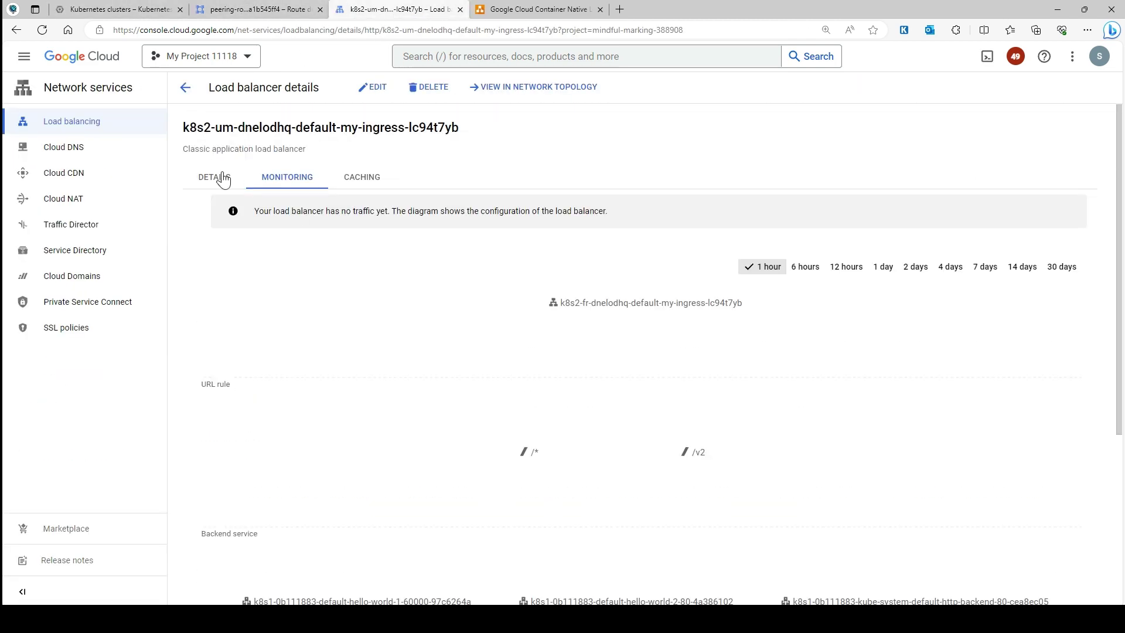
pyautogui.click(219, 177)
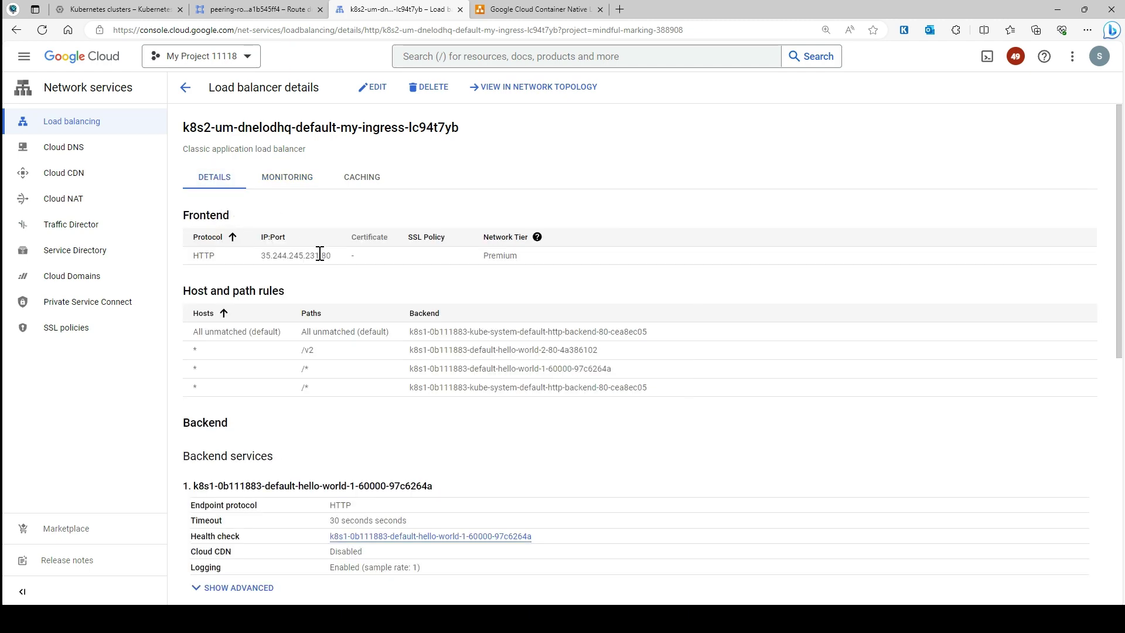
pyautogui.moveTo(320, 253); pyautogui.dragTo(253, 255)
pyautogui.click(620, 9)
pyautogui.hotkey('ctrl', 'v')
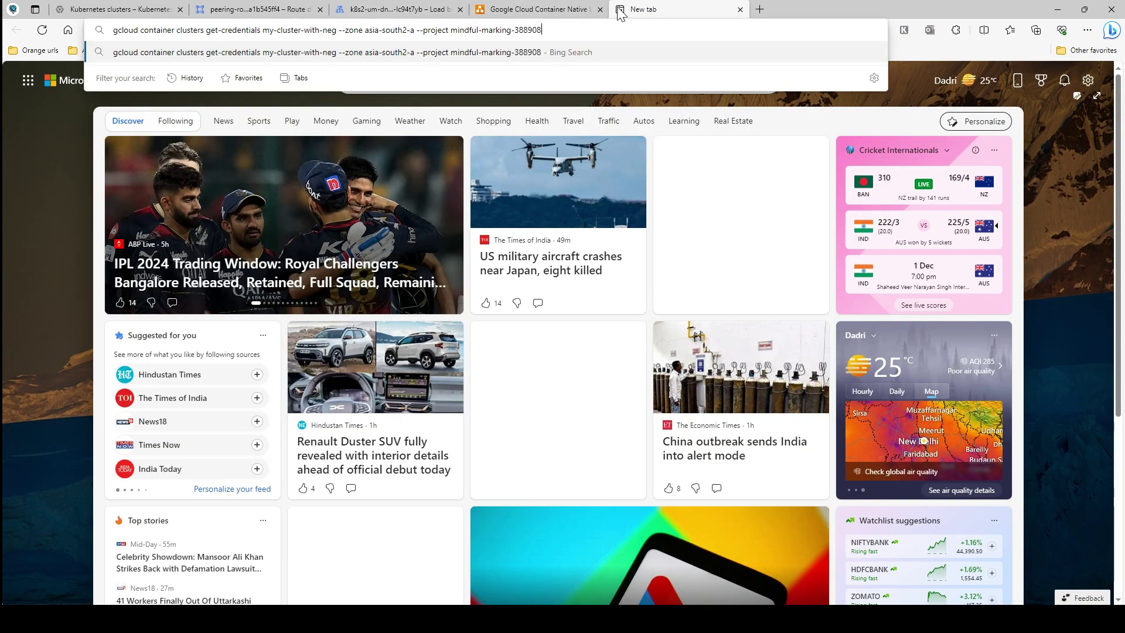
pyautogui.press('Return')
pyautogui.hotkey('ctrl', 'w')
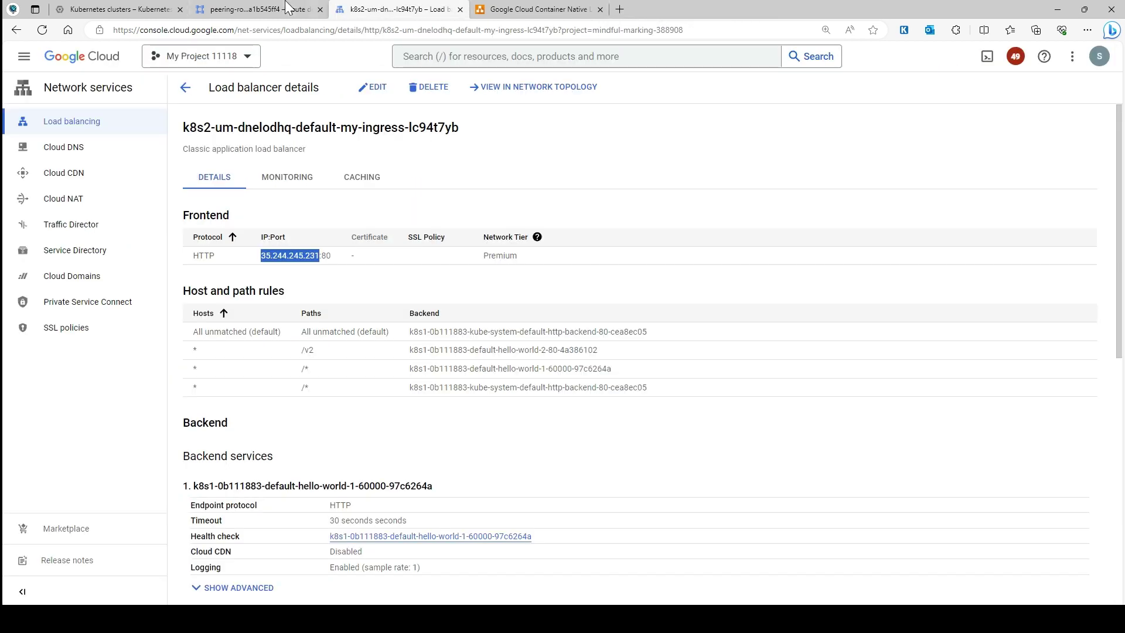
# Copy the load balancer's frontend IP 35.244.245.231, without the port, and open it in a new browser tab.
pyautogui.click(287, 7)
pyautogui.click(422, 8)
pyautogui.rightClick(288, 254)
pyautogui.click(319, 260)
pyautogui.click(620, 9)
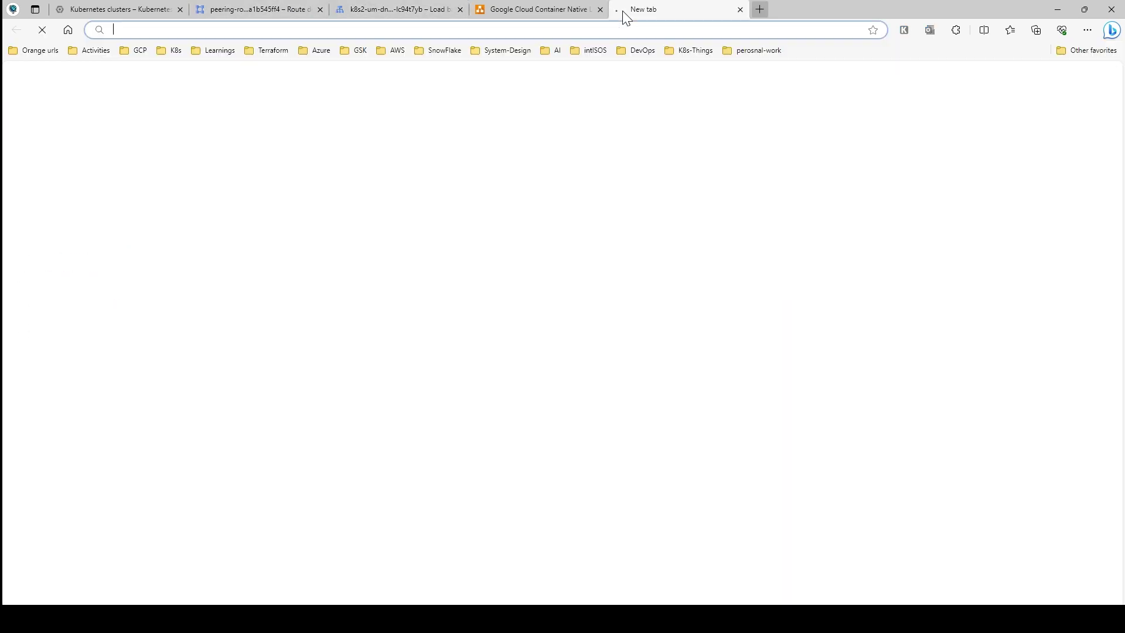
pyautogui.hotkey('ctrl', 'v')
pyautogui.press('Return')
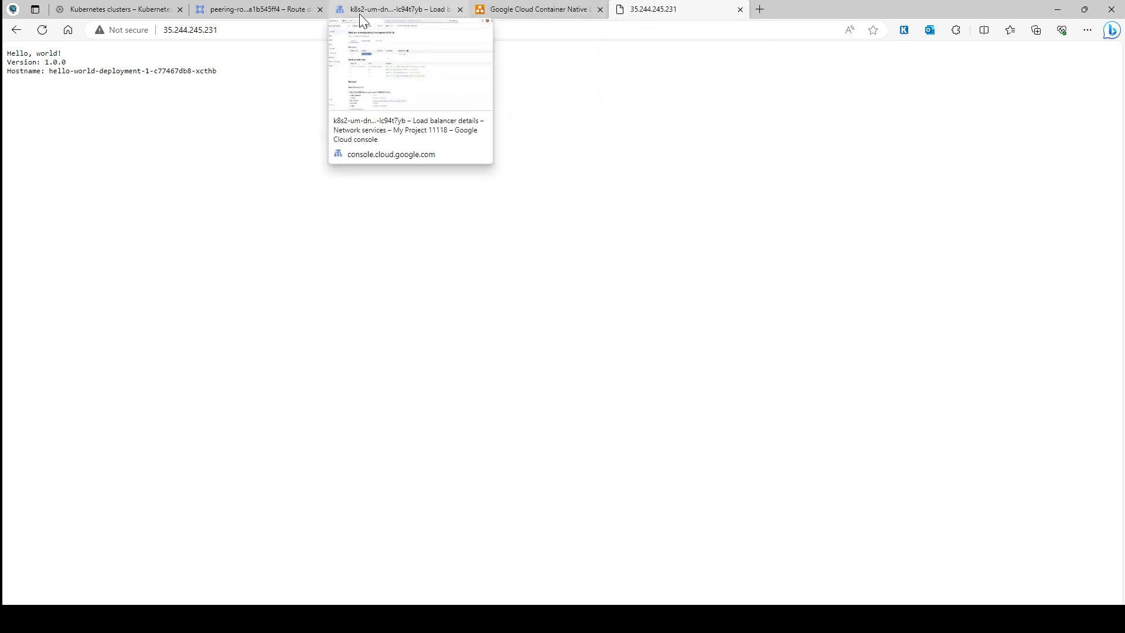
# Open the /v2 path at 35.244.245.231 to test the second hello-world service.
pyautogui.click(268, 28)
pyautogui.click(268, 28)
pyautogui.write('/v2')
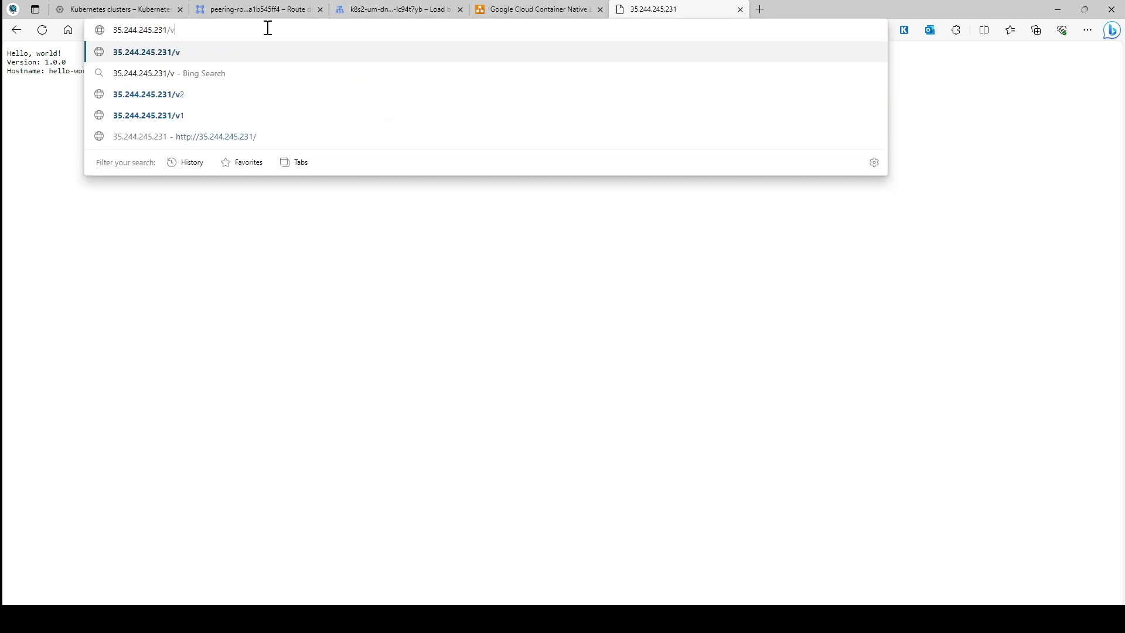
pyautogui.press('Return')
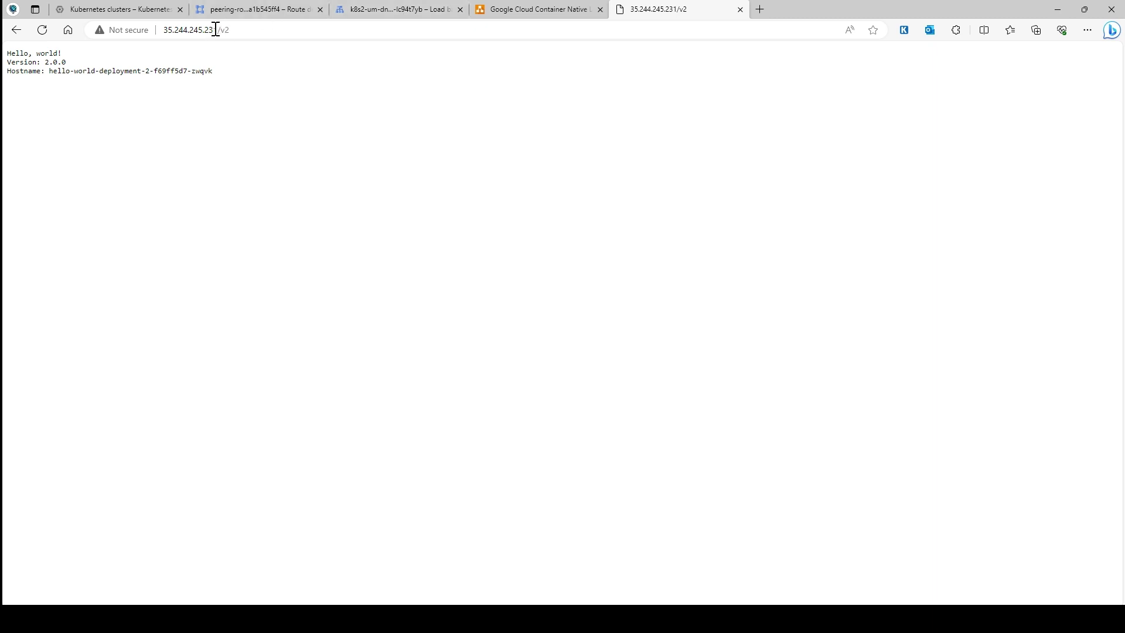
# Open the Cloud Shell editor on the Kubernetes clusters page and enlarge it to show traffic_gen1.py.
pyautogui.click(97, 9)
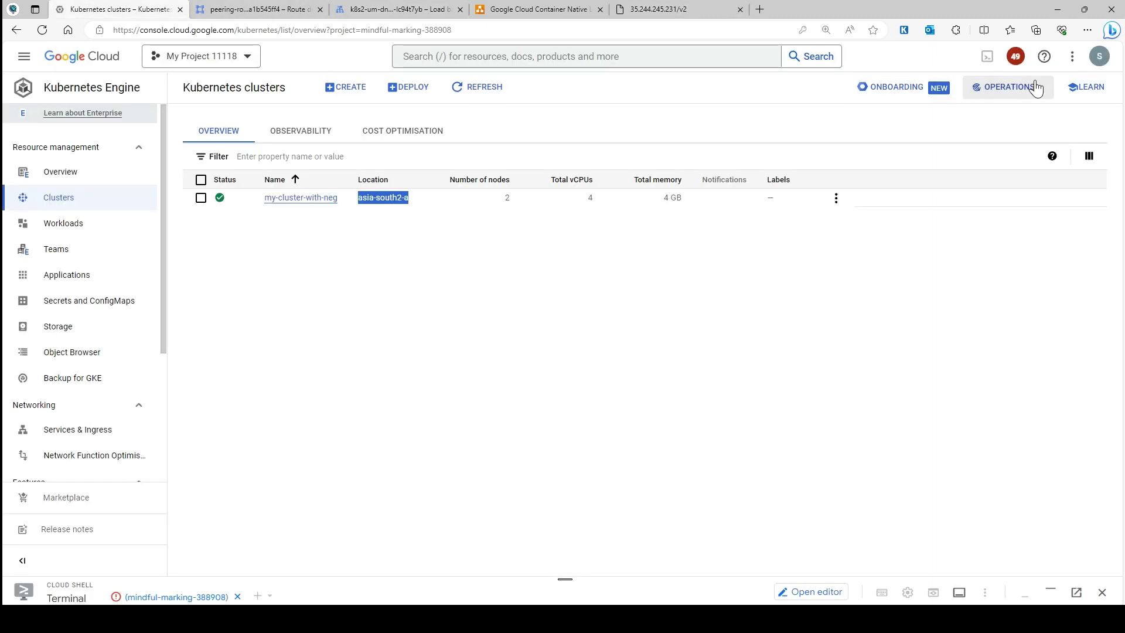
pyautogui.moveTo(566, 579); pyautogui.dragTo(582, 401)
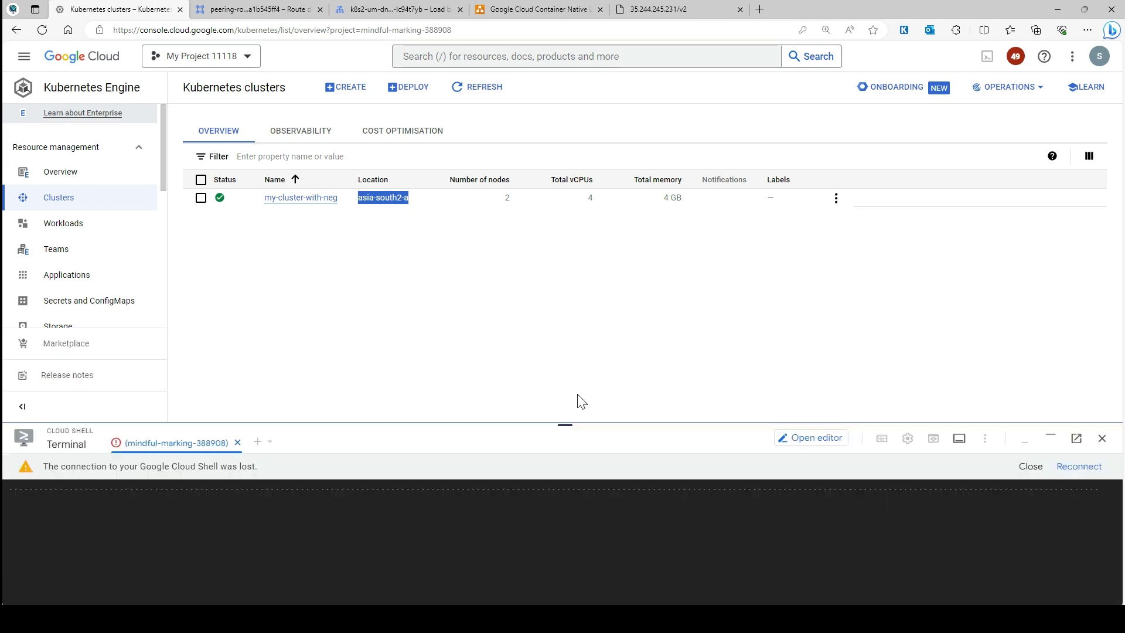
pyautogui.click(811, 309)
pyautogui.click(703, 495)
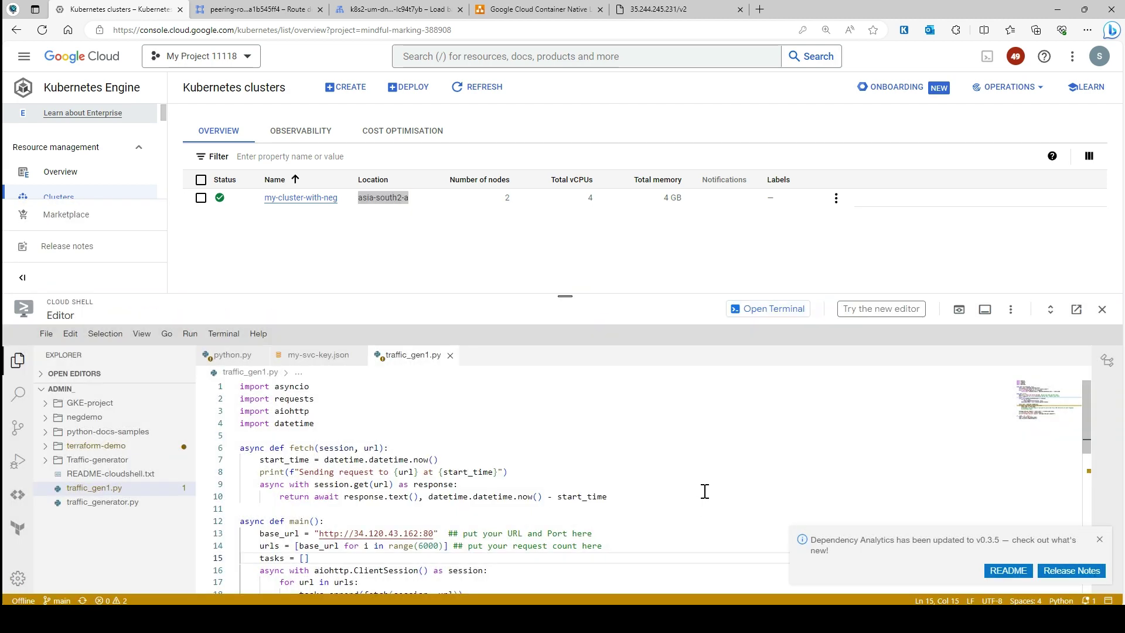
pyautogui.moveTo(566, 295); pyautogui.dragTo(566, 250)
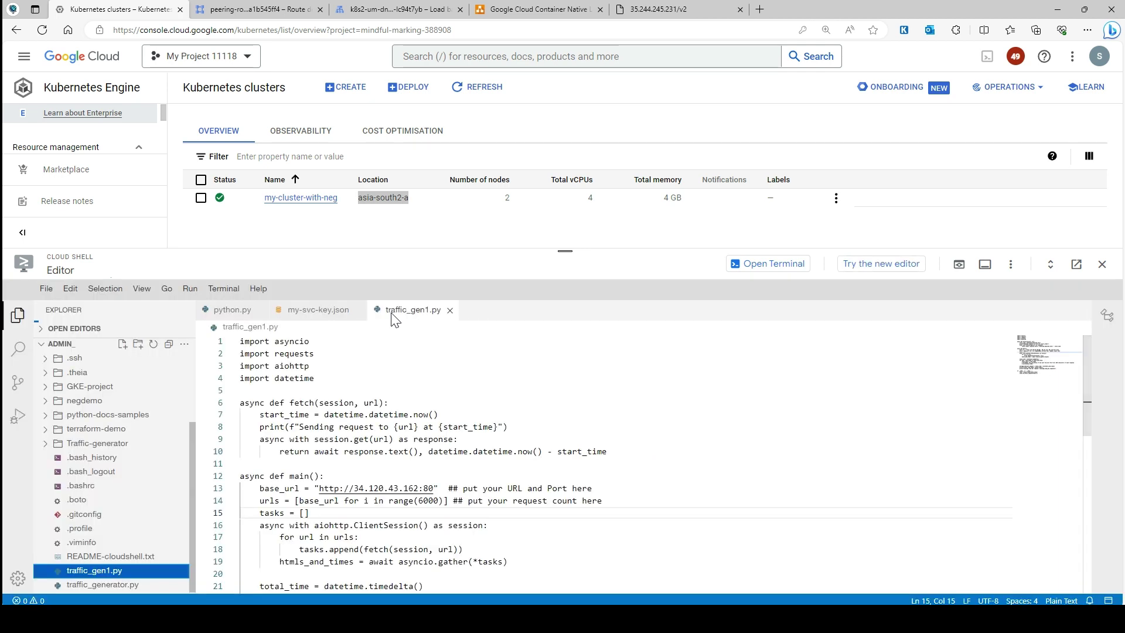
pyautogui.moveTo(566, 252); pyautogui.dragTo(572, 157)
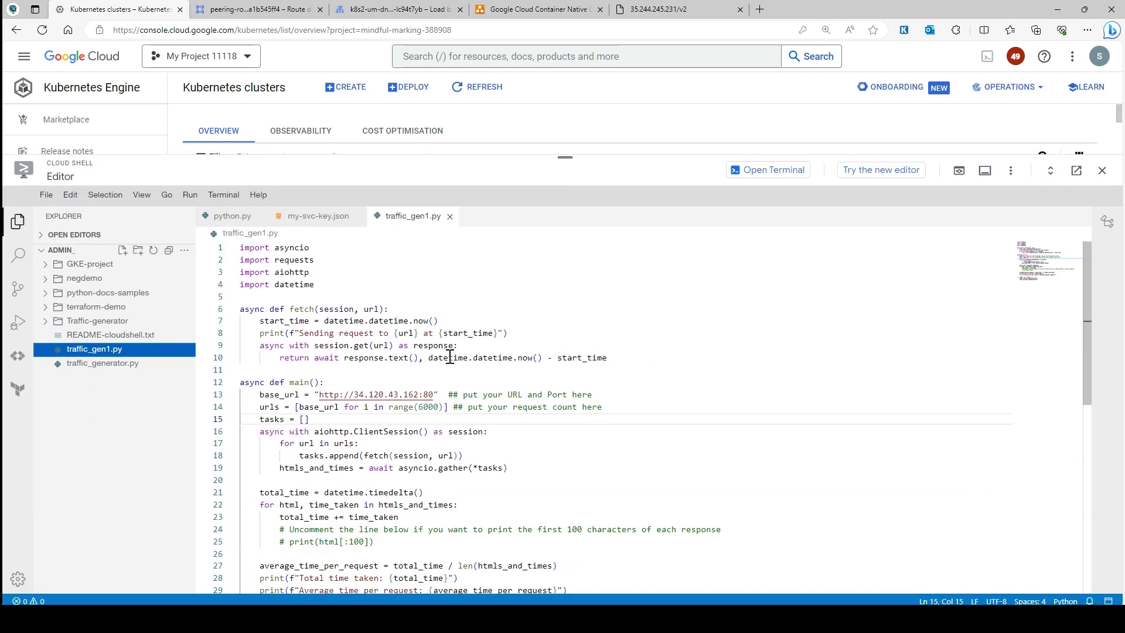
pyautogui.moveTo(419, 394); pyautogui.dragTo(354, 395)
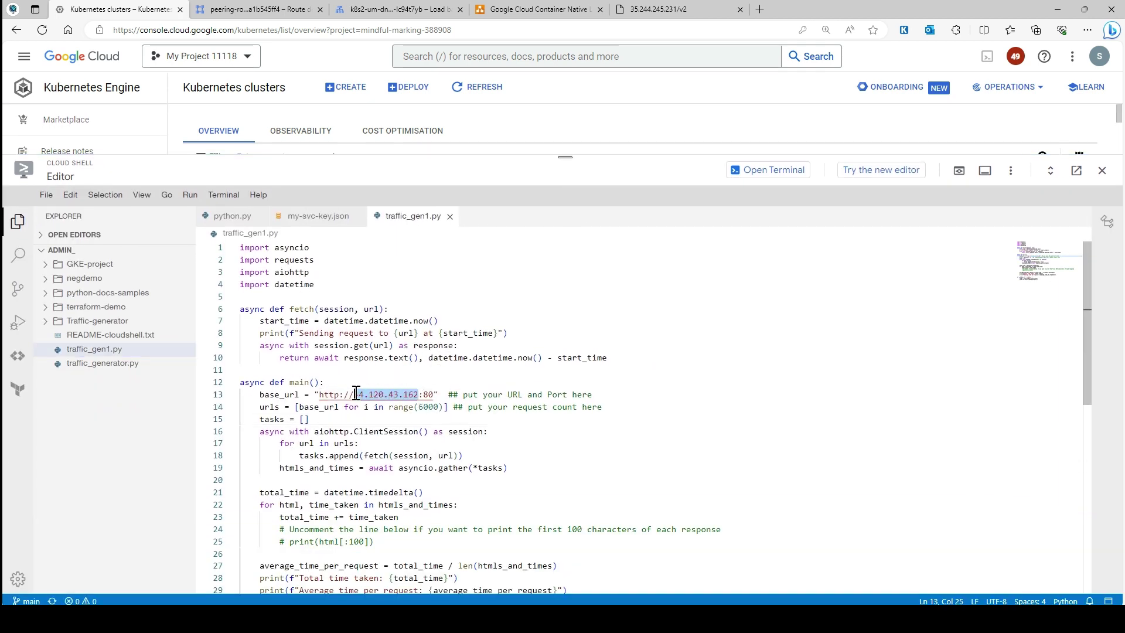
pyautogui.hotkey('ctrl', 'v')
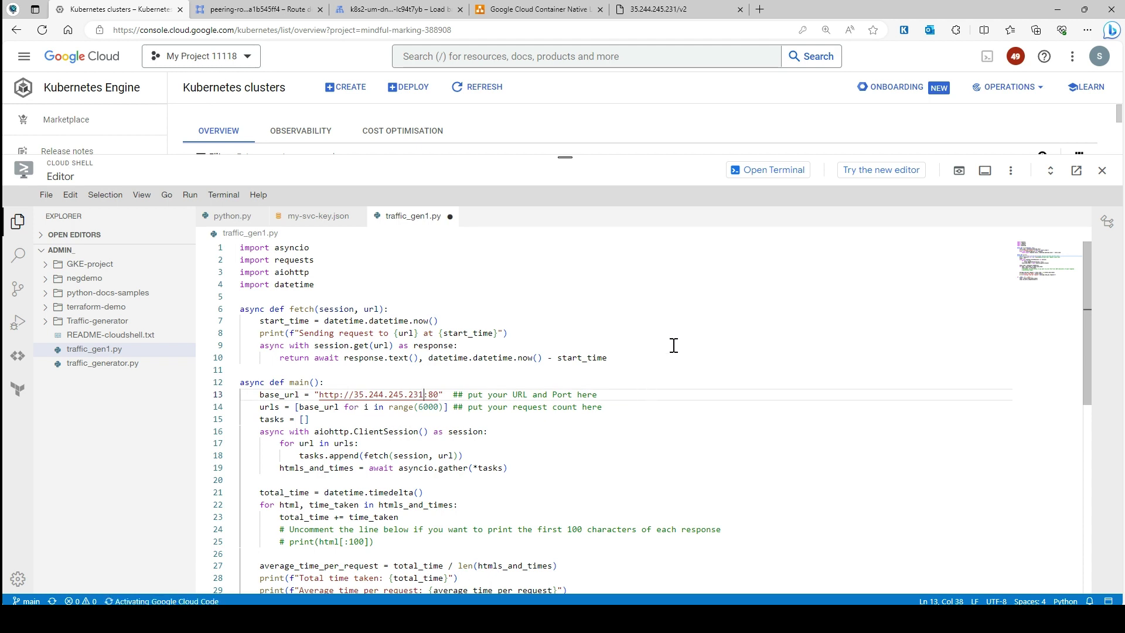
pyautogui.click(46, 195)
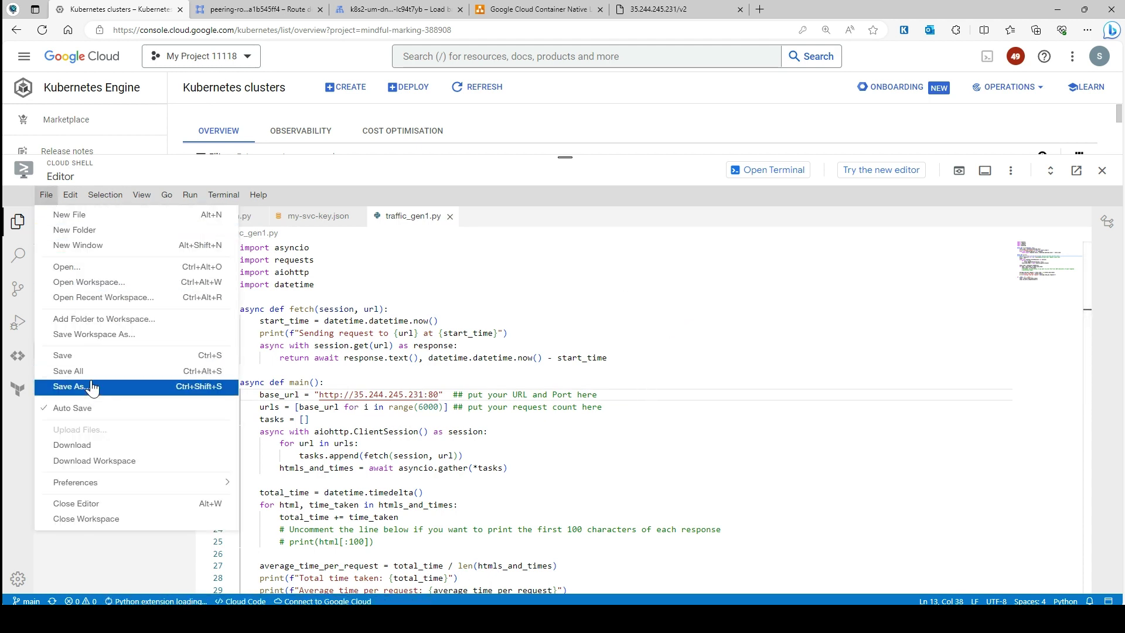
pyautogui.press('Escape')
# Run python traffic_gen1.py in the Cloud Shell terminal and highlight the total and average request time lines.
pyautogui.click(768, 170)
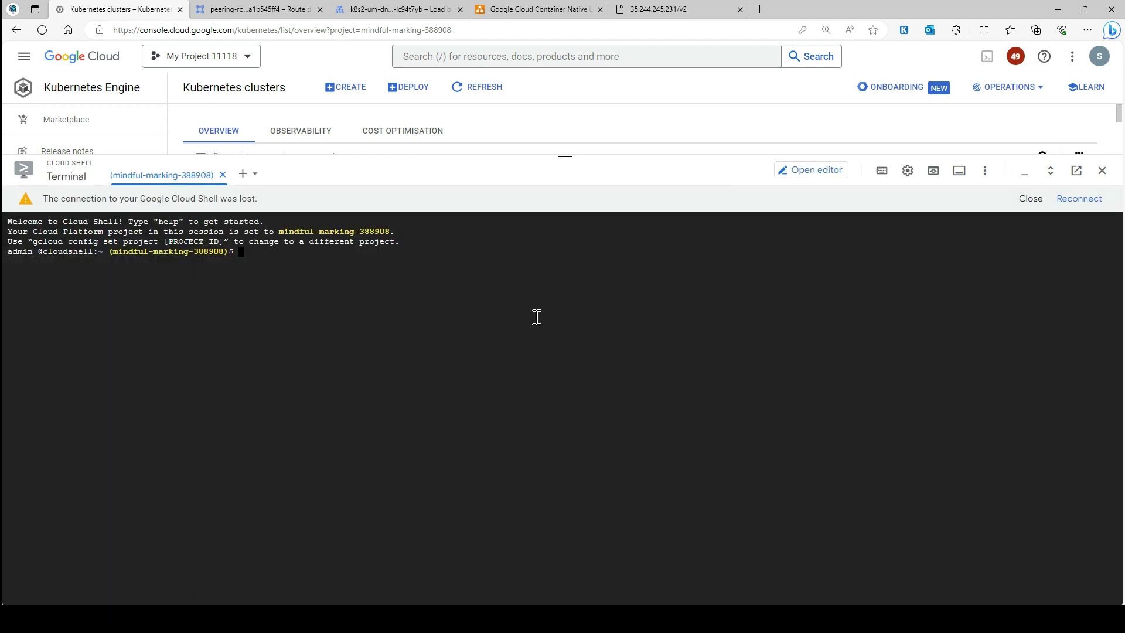
pyautogui.write('python traffic_gen1.py')
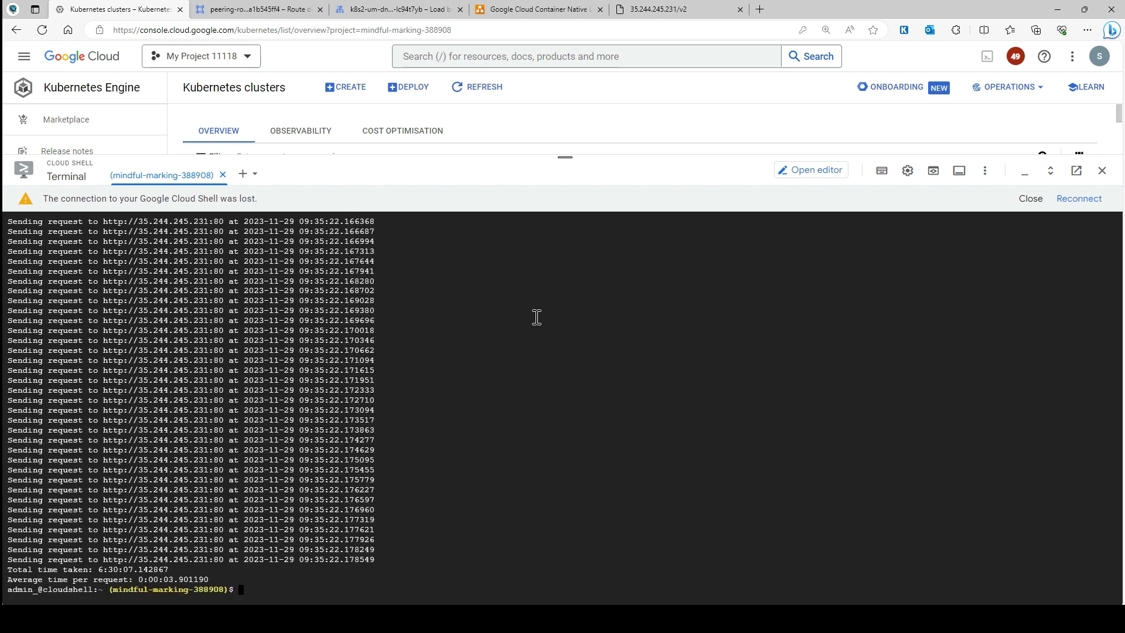
pyautogui.moveTo(225, 582); pyautogui.dragTo(6, 574)
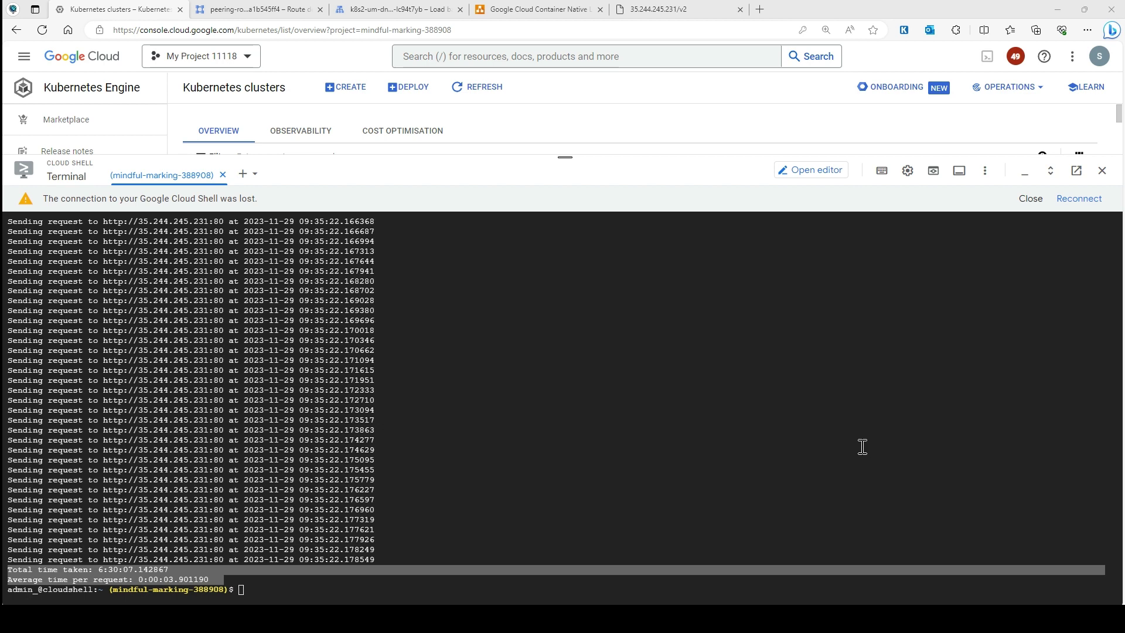
# Shrink the Cloud Shell terminal to uncover the Kubernetes clusters page.
pyautogui.moveTo(565, 157); pyautogui.dragTo(565, 207)
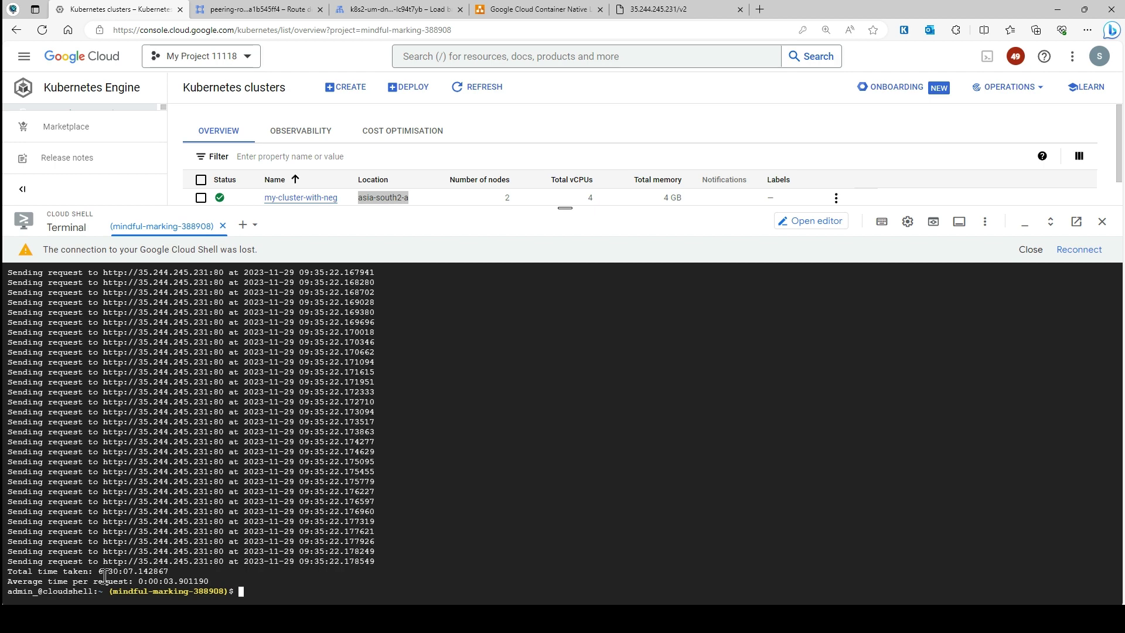
pyautogui.moveTo(564, 207); pyautogui.dragTo(564, 212)
pyautogui.moveTo(543, 341); pyautogui.dragTo(542, 463)
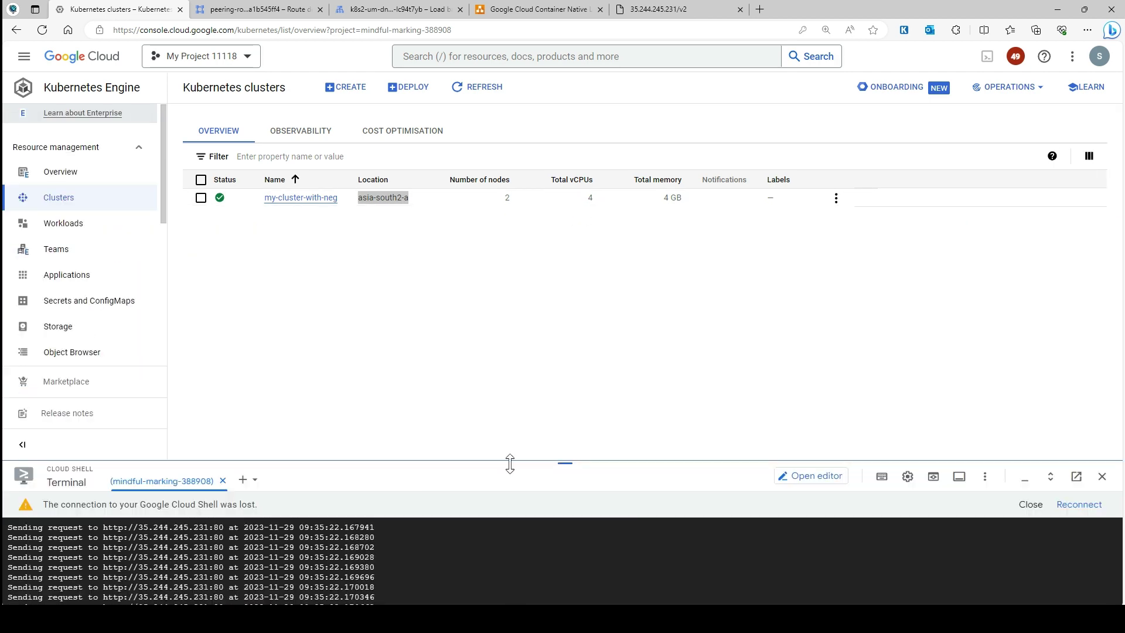
# Check the hello-world backend services in the k8s2-um-dnelodhq-default-my-ingress-lc94t7yb load balancer details and reload the page.
pyautogui.click(300, 7)
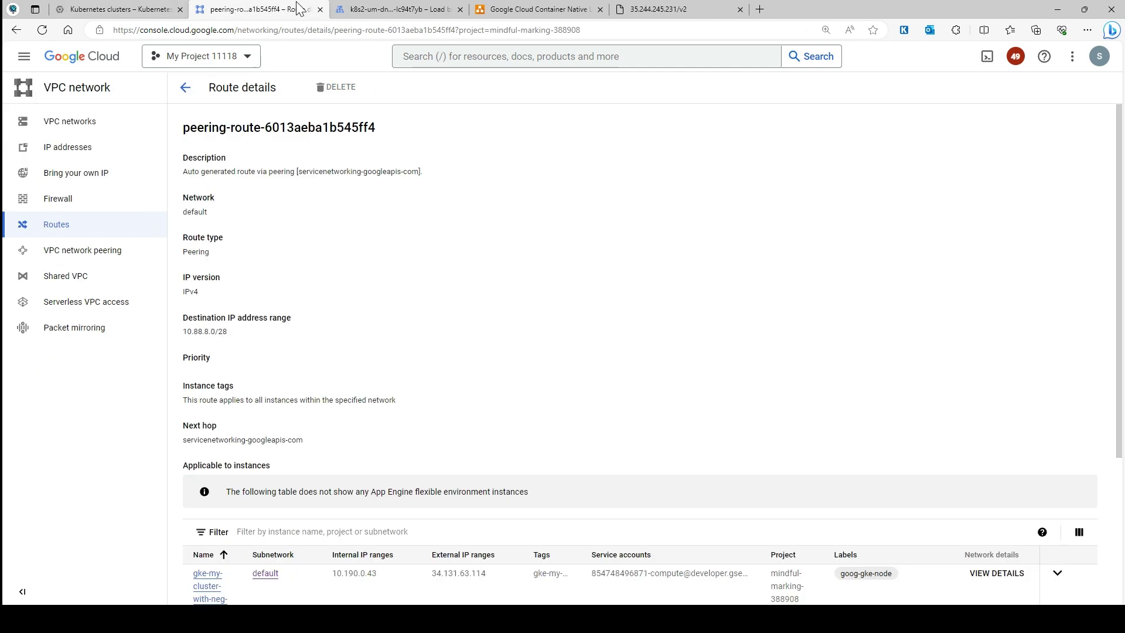
pyautogui.click(408, 8)
pyautogui.click(285, 187)
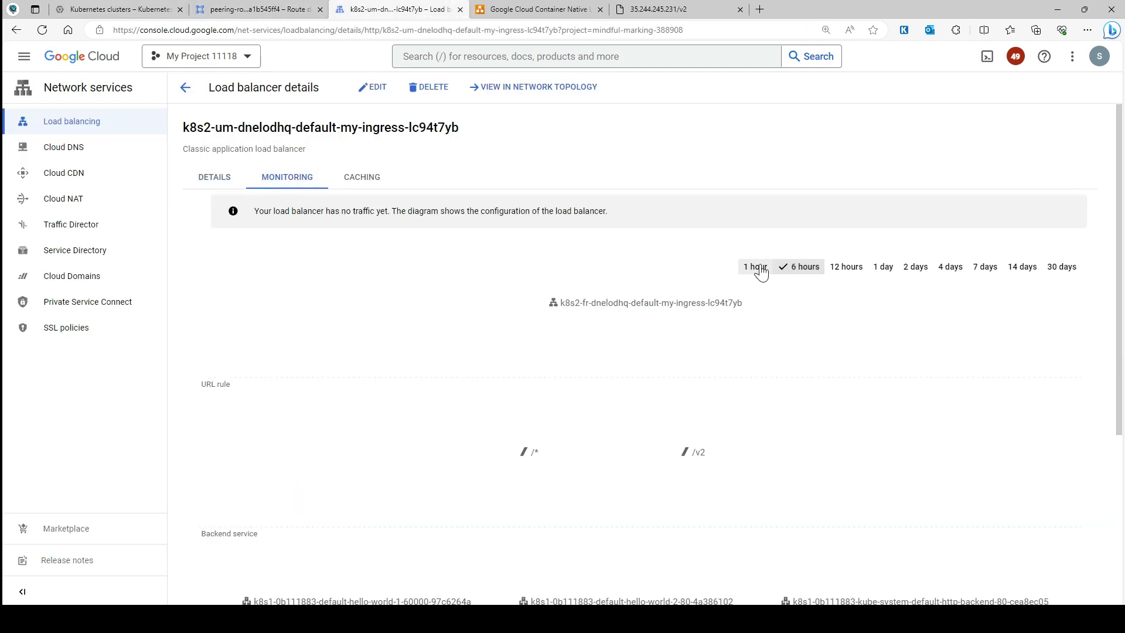
pyautogui.click(224, 183)
pyautogui.scroll(-8, 465, 366)
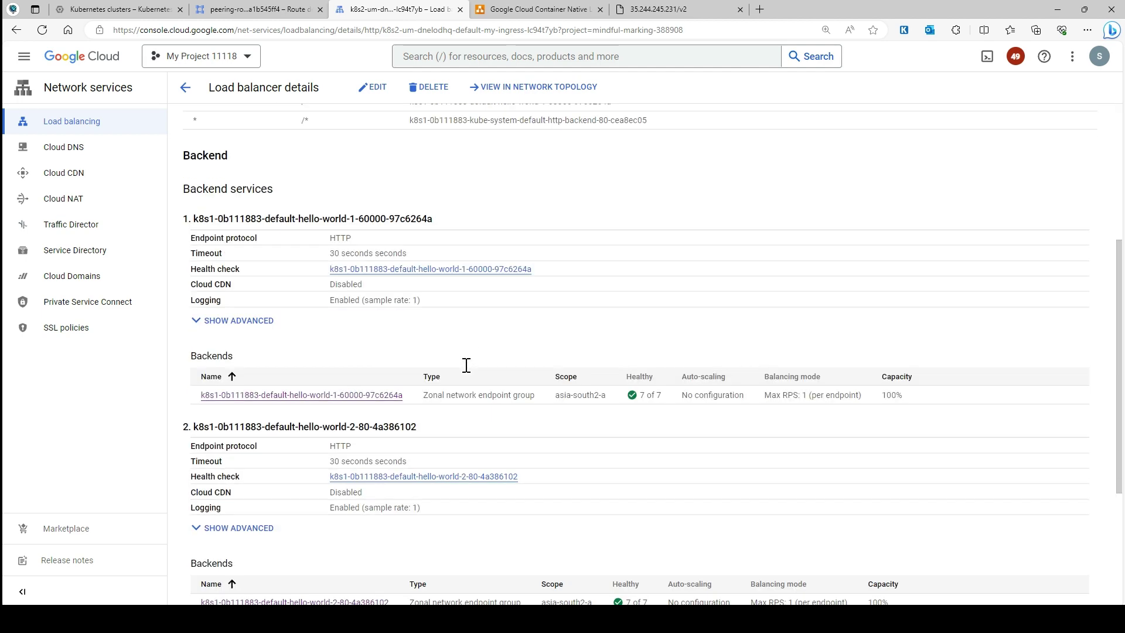
pyautogui.click(43, 30)
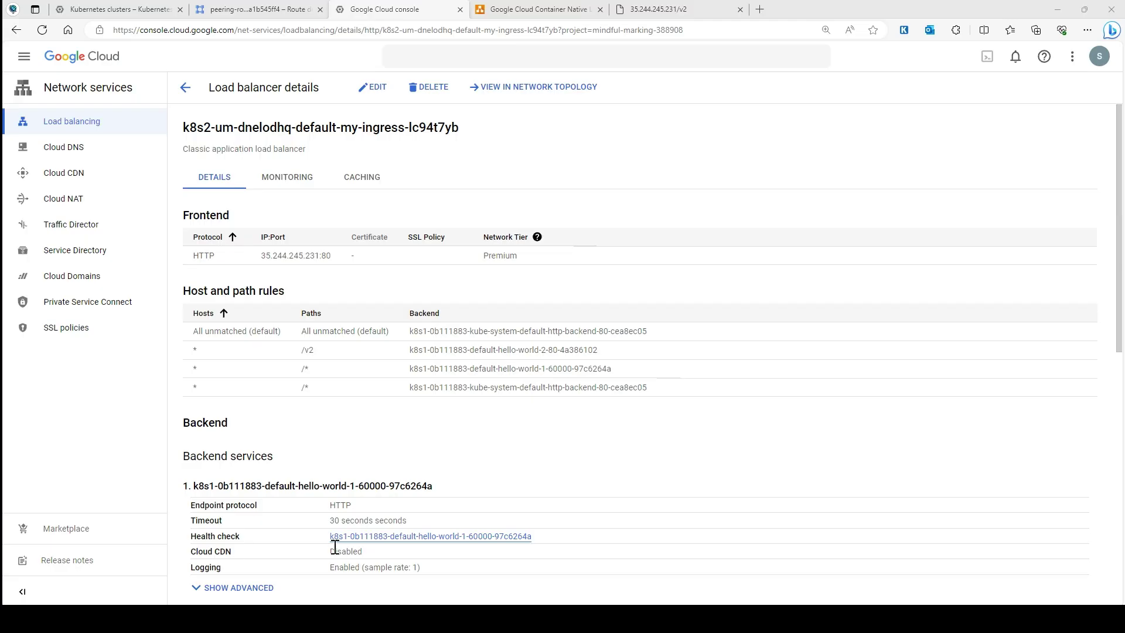
# View the load balancer's monitoring diagram for the last 1 hour and inspect the hello-world-2 backend service.
pyautogui.click(298, 177)
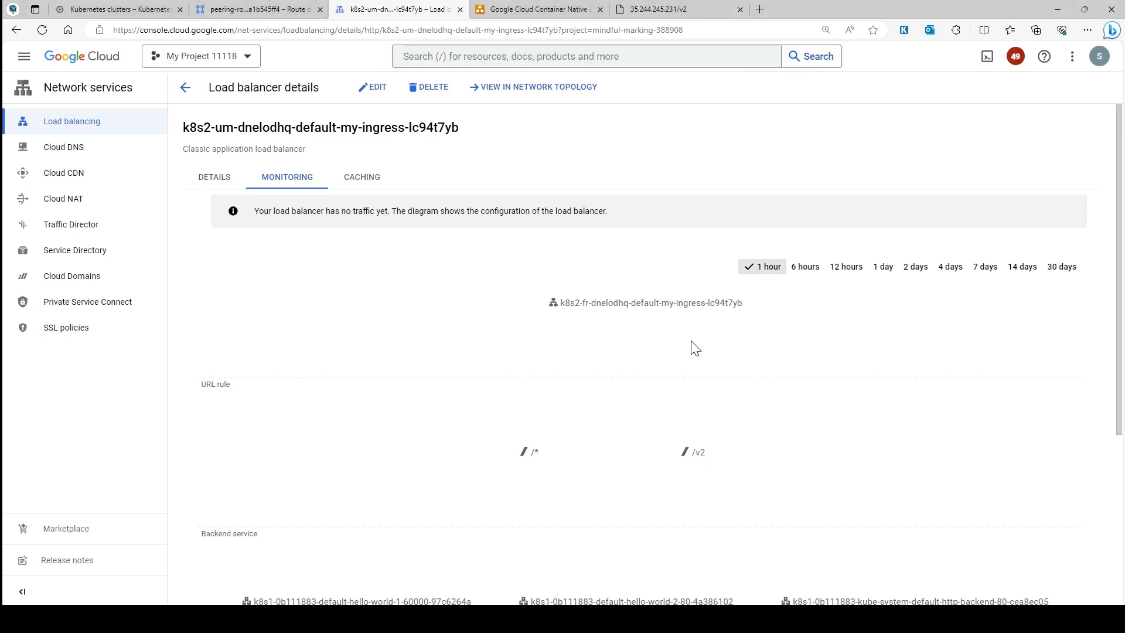
pyautogui.scroll(-4, 691, 348)
pyautogui.scroll(-1, 685, 354)
pyautogui.click(680, 351)
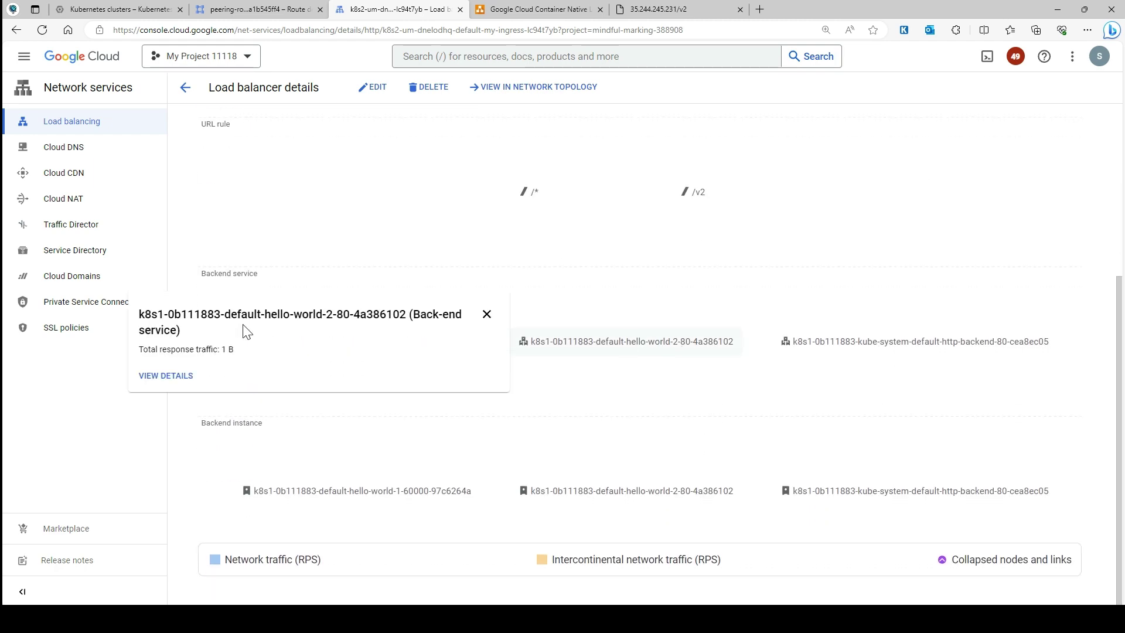
pyautogui.scroll(4, 266, 216)
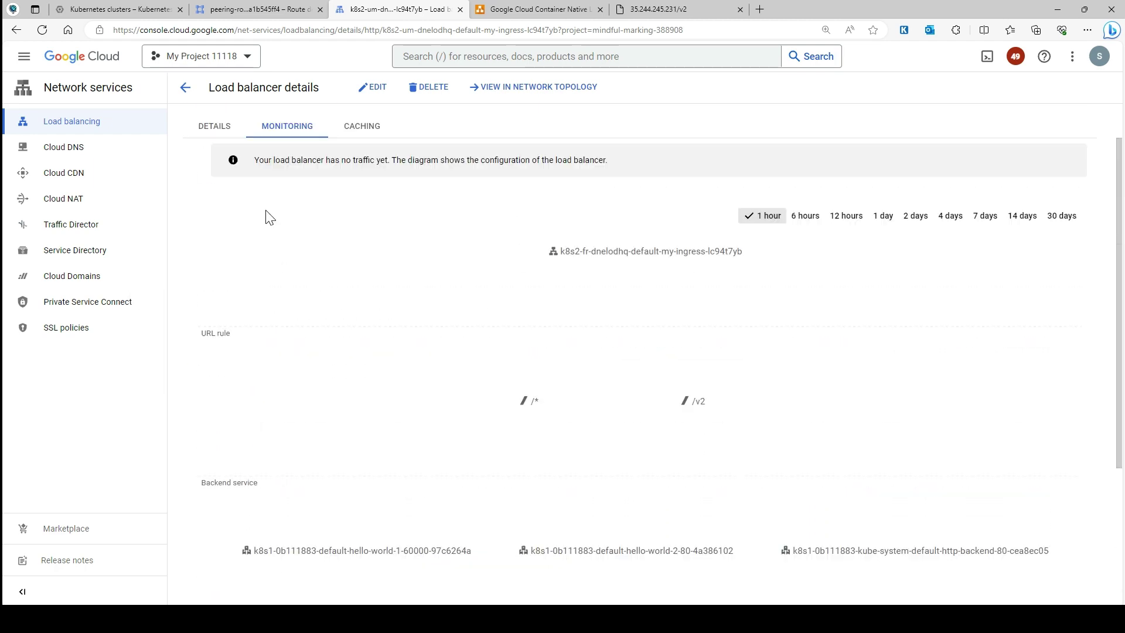
# Go back to the load balancer list and reopen k8s2-um-dnelodhq-default-my-ingress-lc94t7yb to show its 1-hour traffic diagram.
pyautogui.click(198, 130)
pyautogui.click(185, 90)
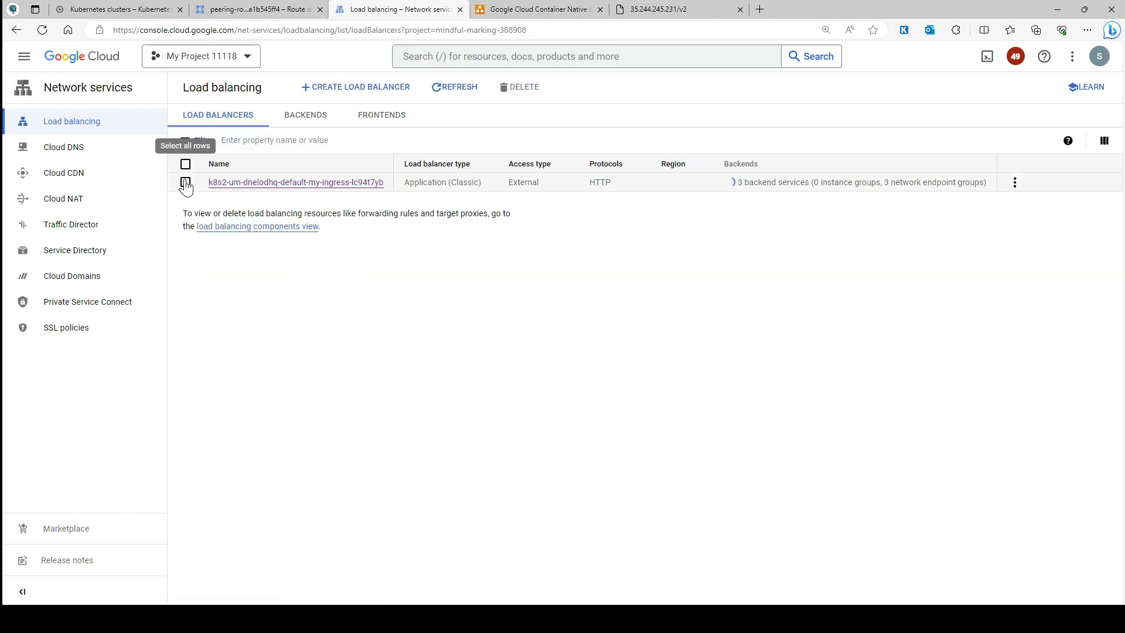
pyautogui.click(185, 164)
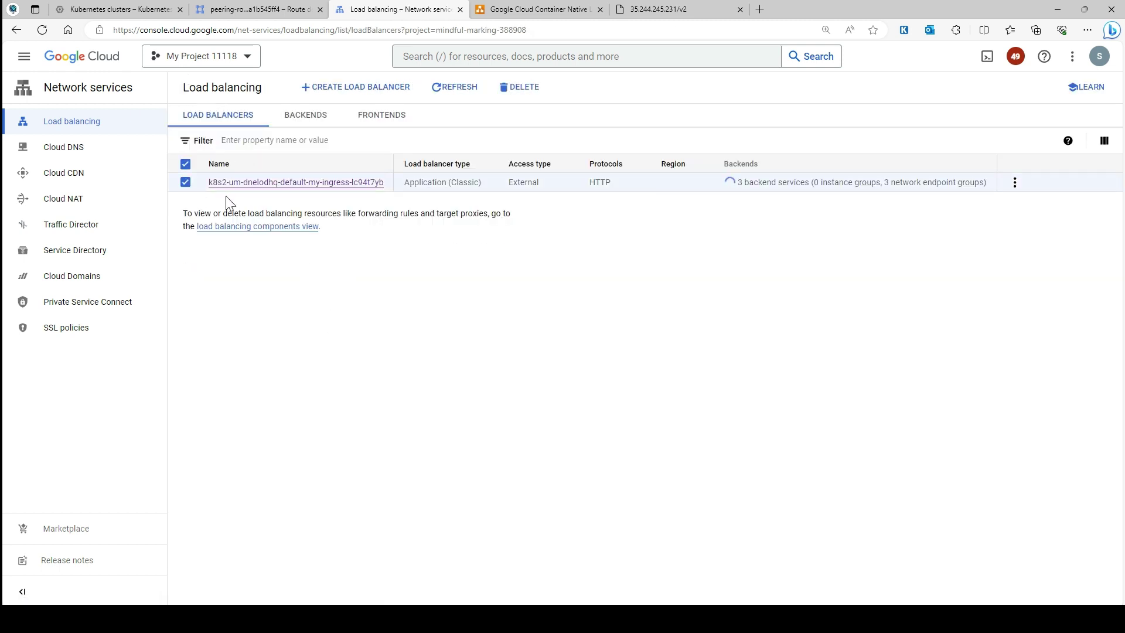
pyautogui.click(297, 186)
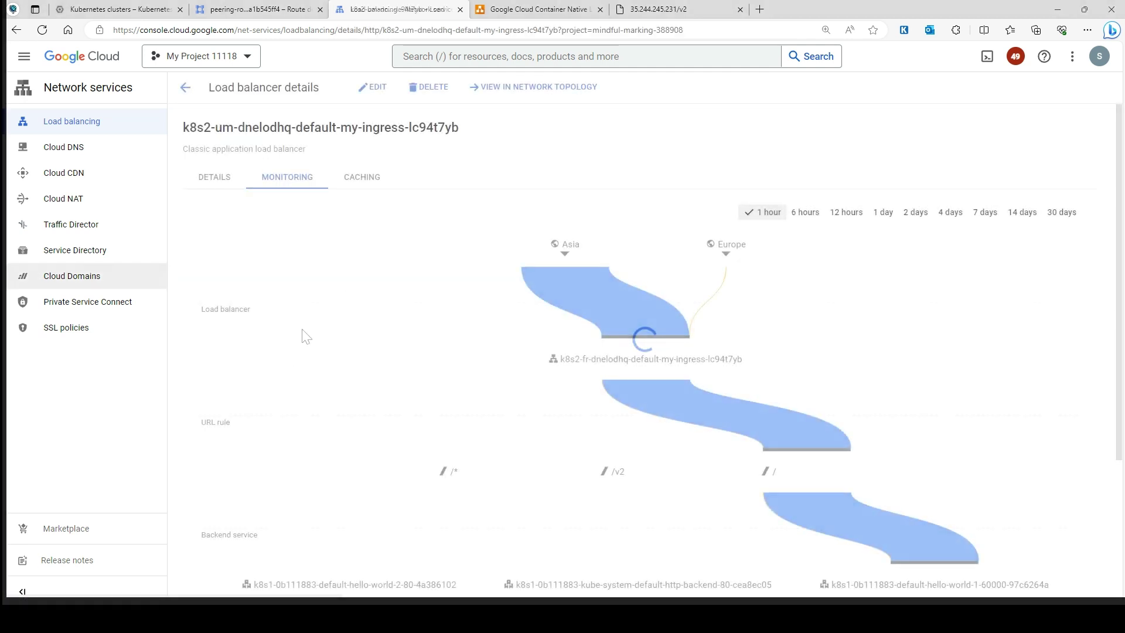
pyautogui.moveTo(580, 363)
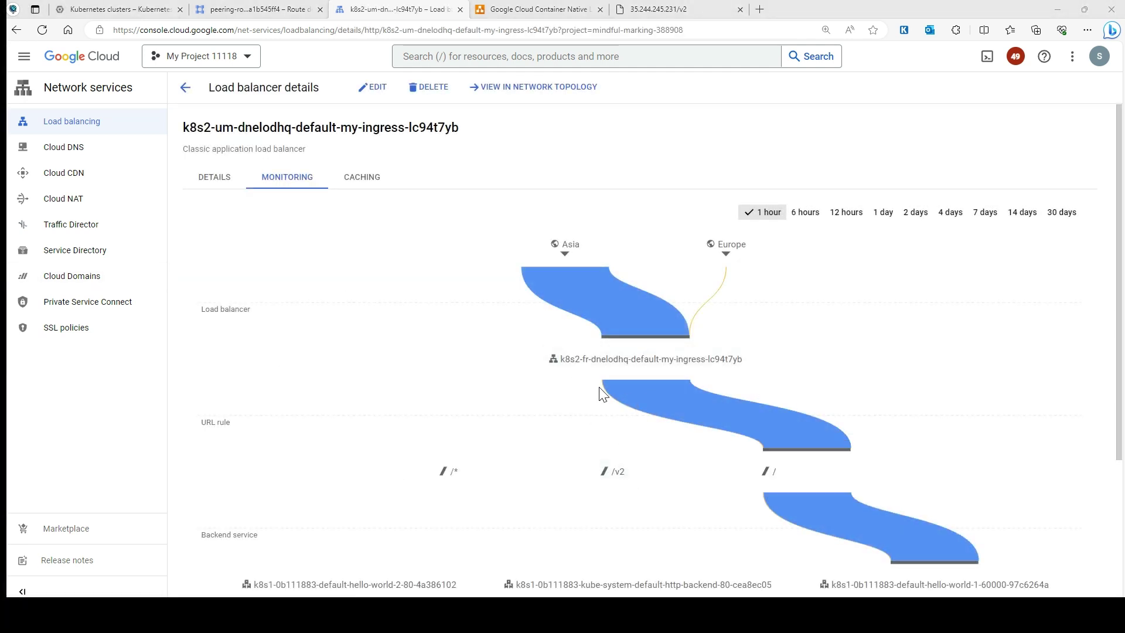
# Shrink the page to fit the whole traffic diagram and inspect the / URL rule and the Asia source.
pyautogui.scroll(-1, 586, 267)
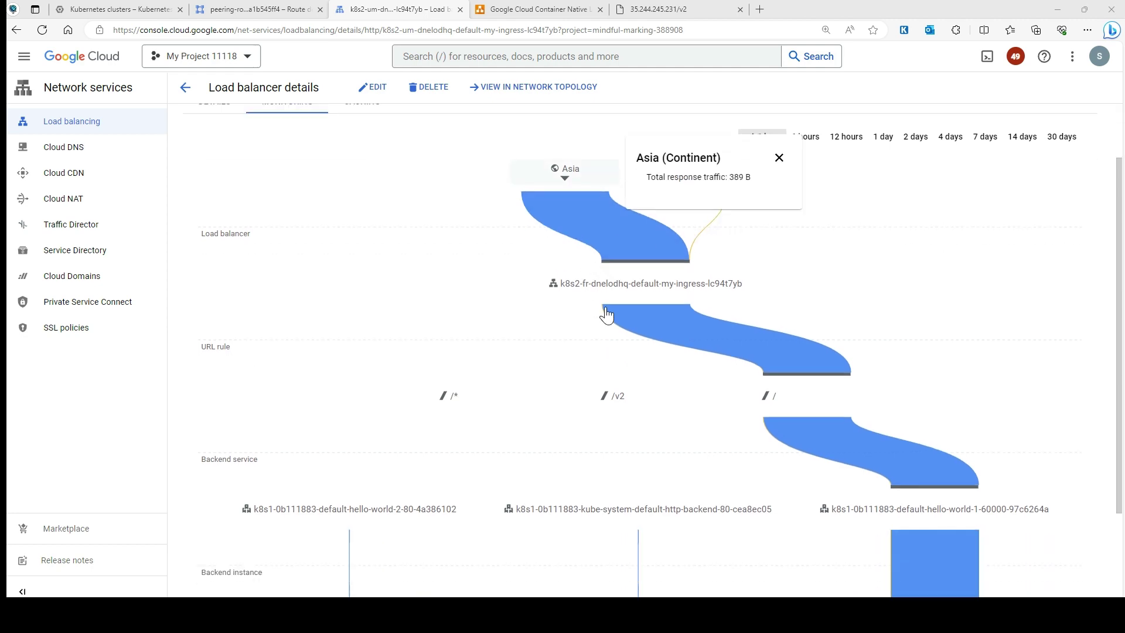
pyautogui.hotkey('ctrl', '-')
pyautogui.hotkey('ctrl', '-')
pyautogui.scroll(1, 610, 314)
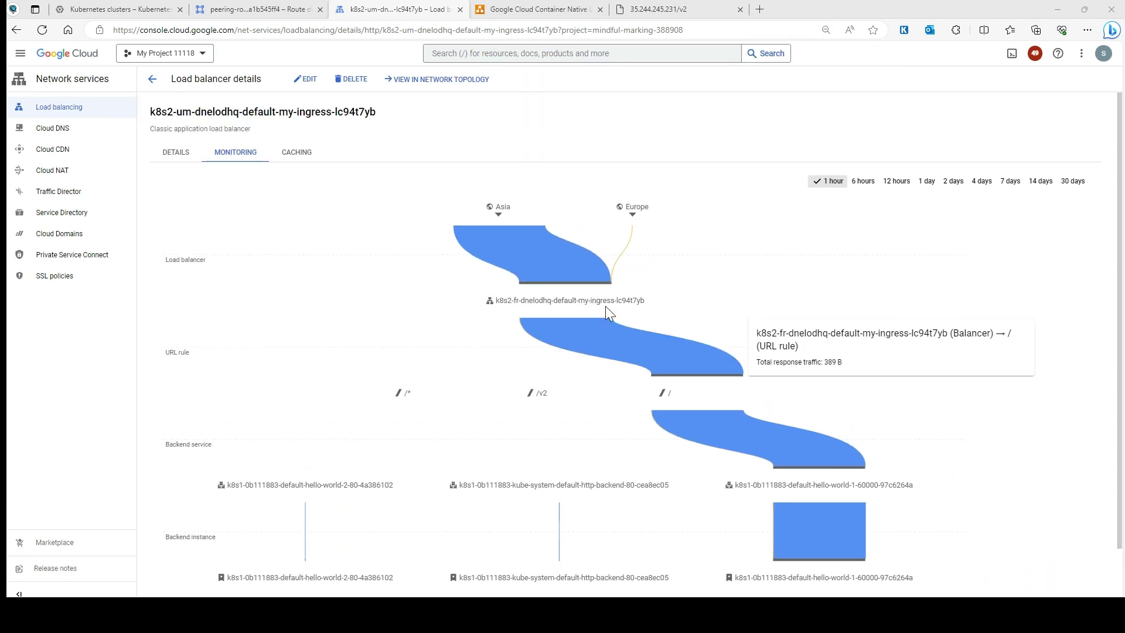
pyautogui.click(668, 404)
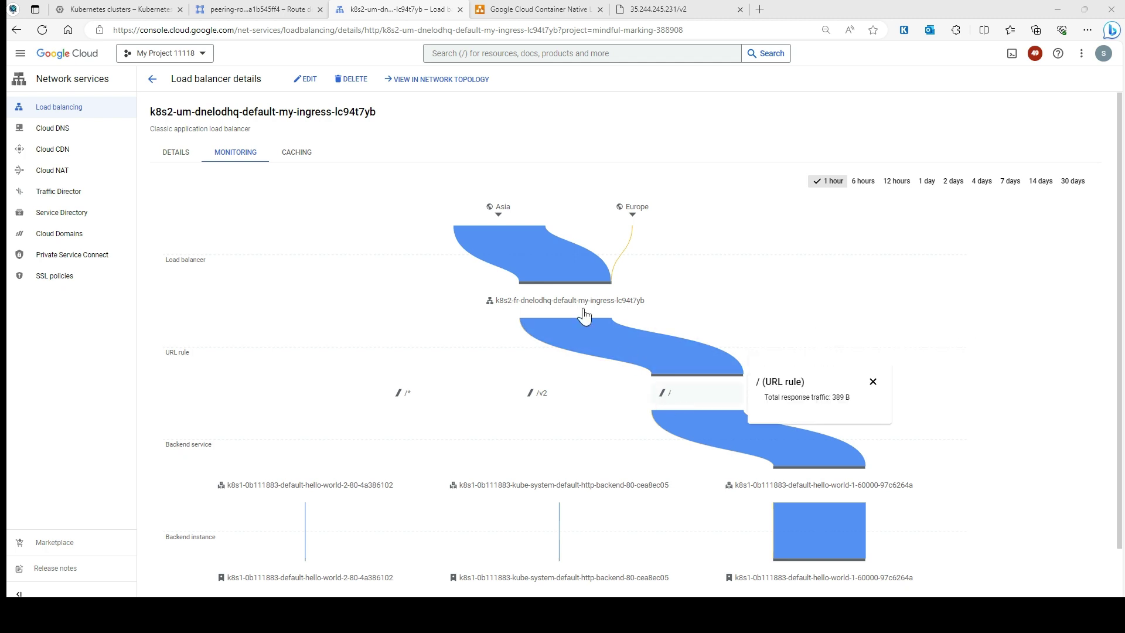
pyautogui.click(500, 210)
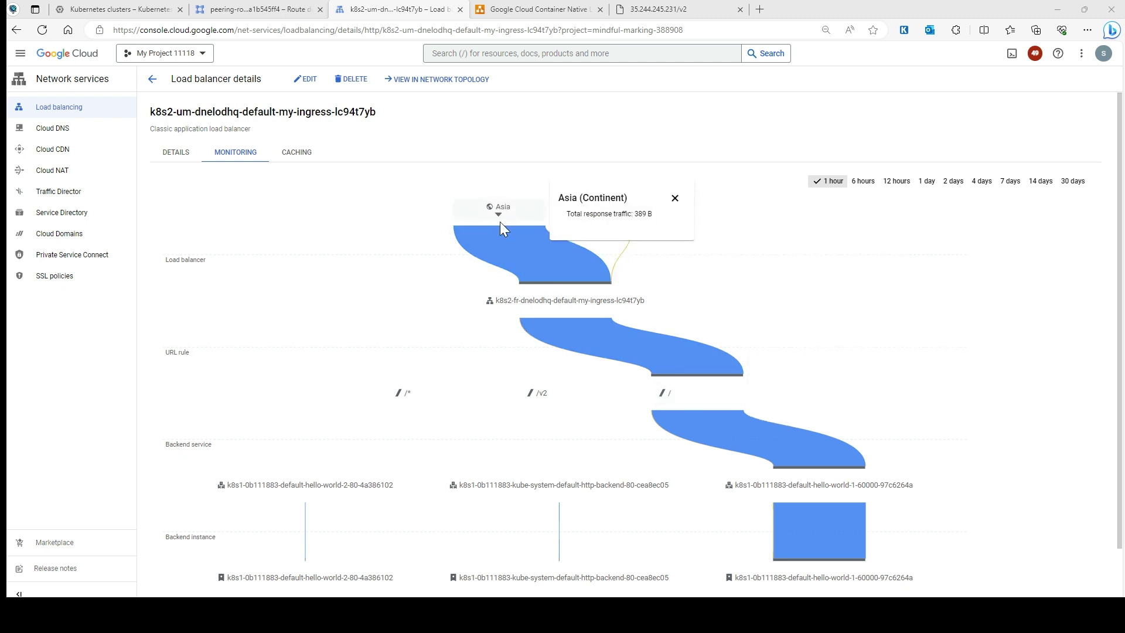
# Follow the traffic flow from the load balancer level through the k8s2-fr balancer node to the / URL rule.
pyautogui.click(195, 258)
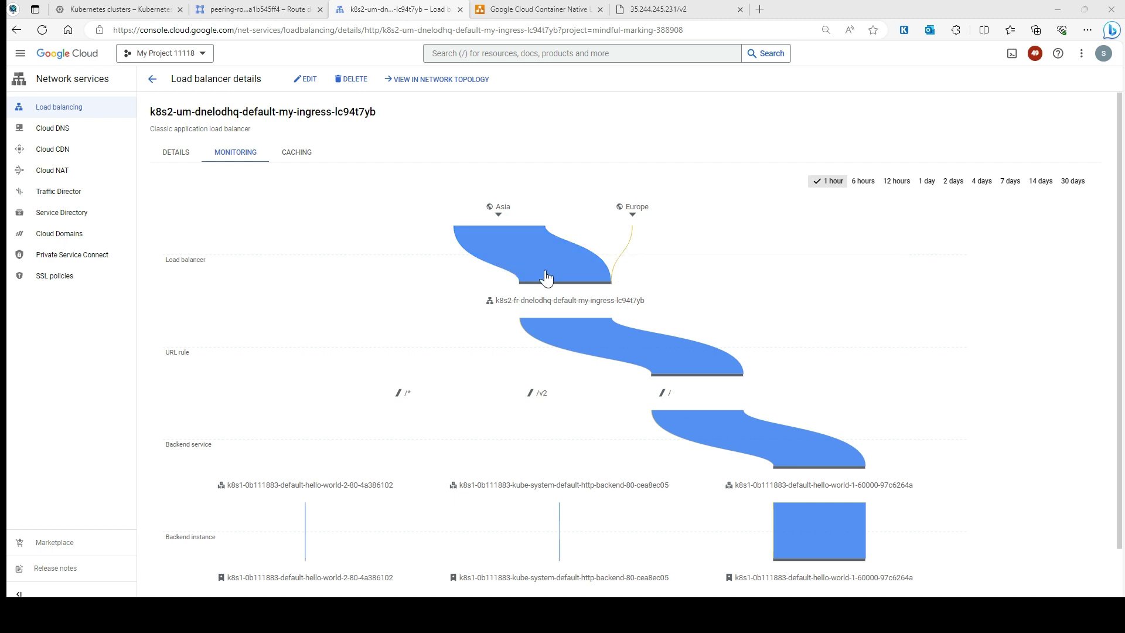
pyautogui.click(557, 301)
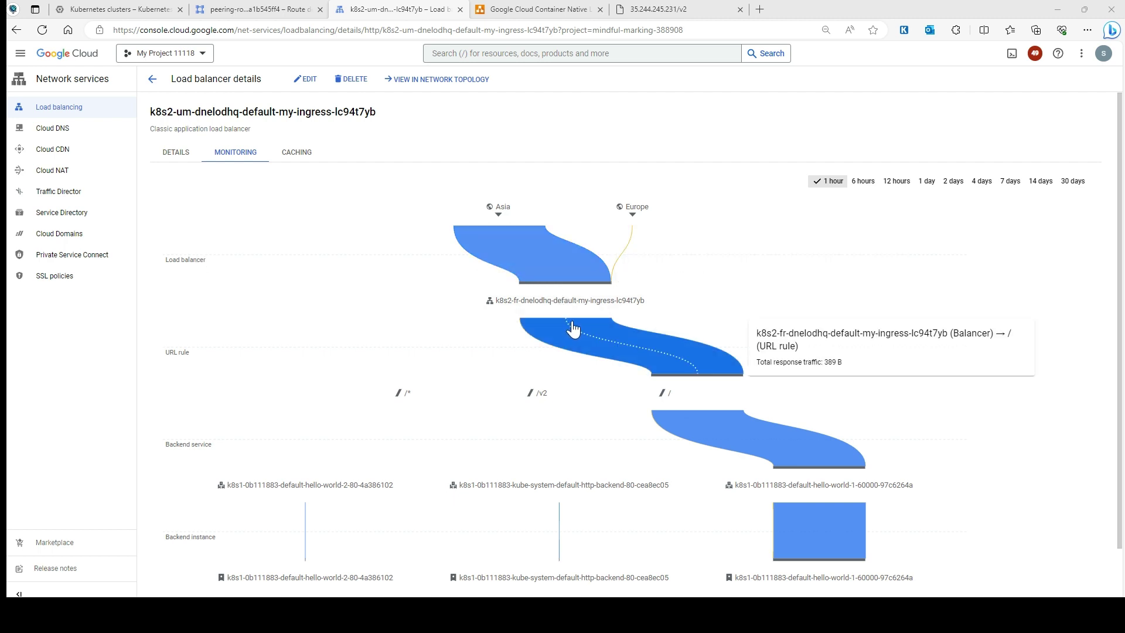
pyautogui.click(575, 306)
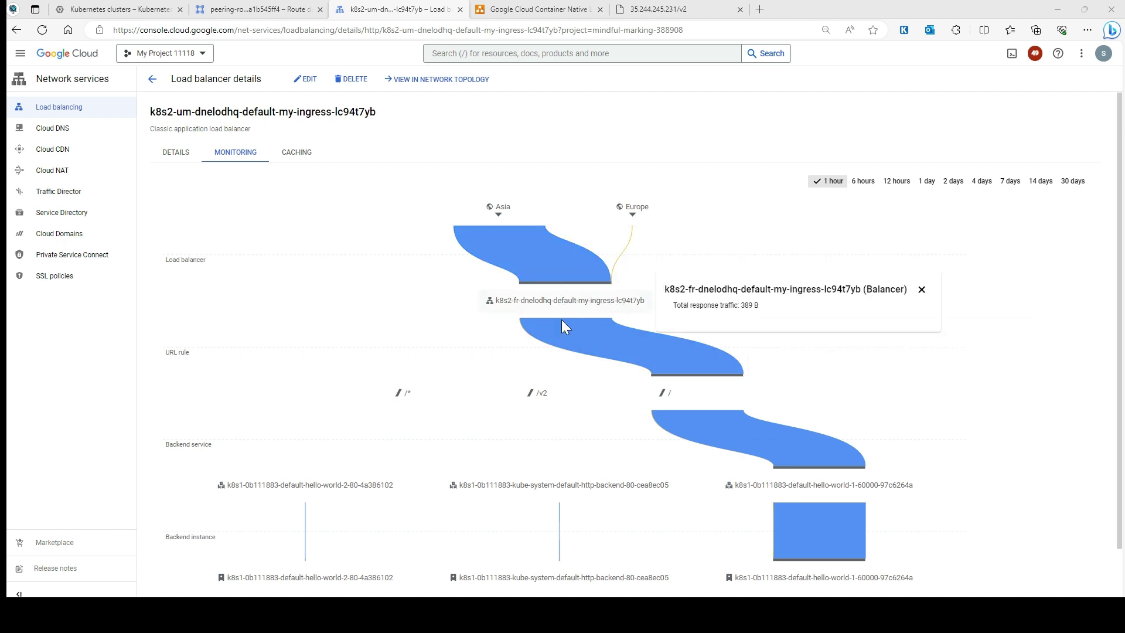
pyautogui.click(209, 364)
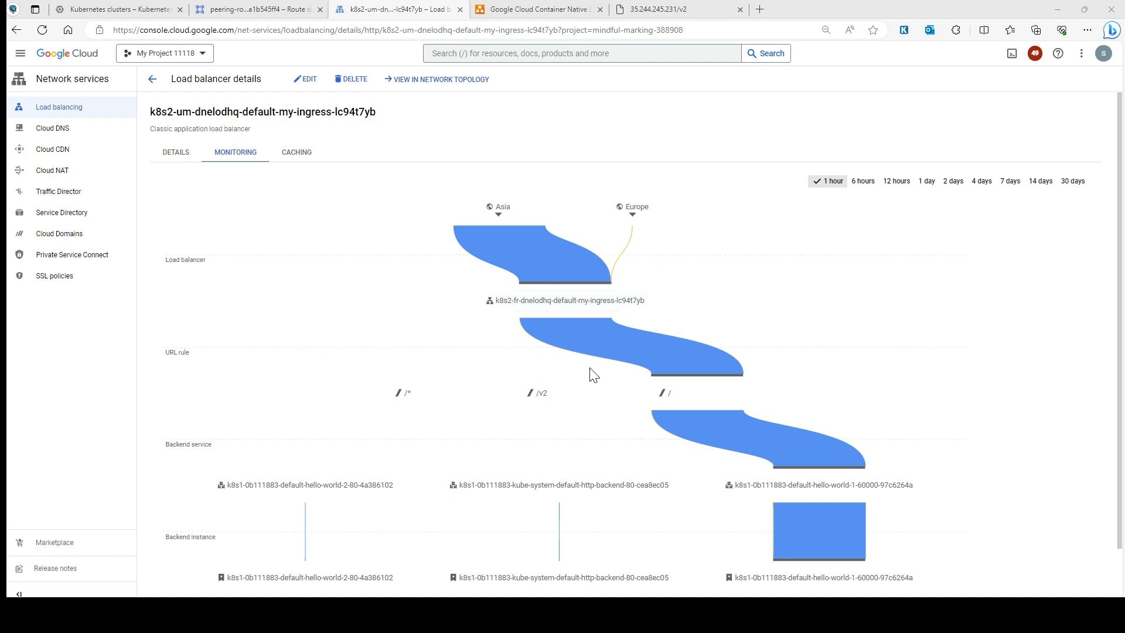
pyautogui.click(684, 398)
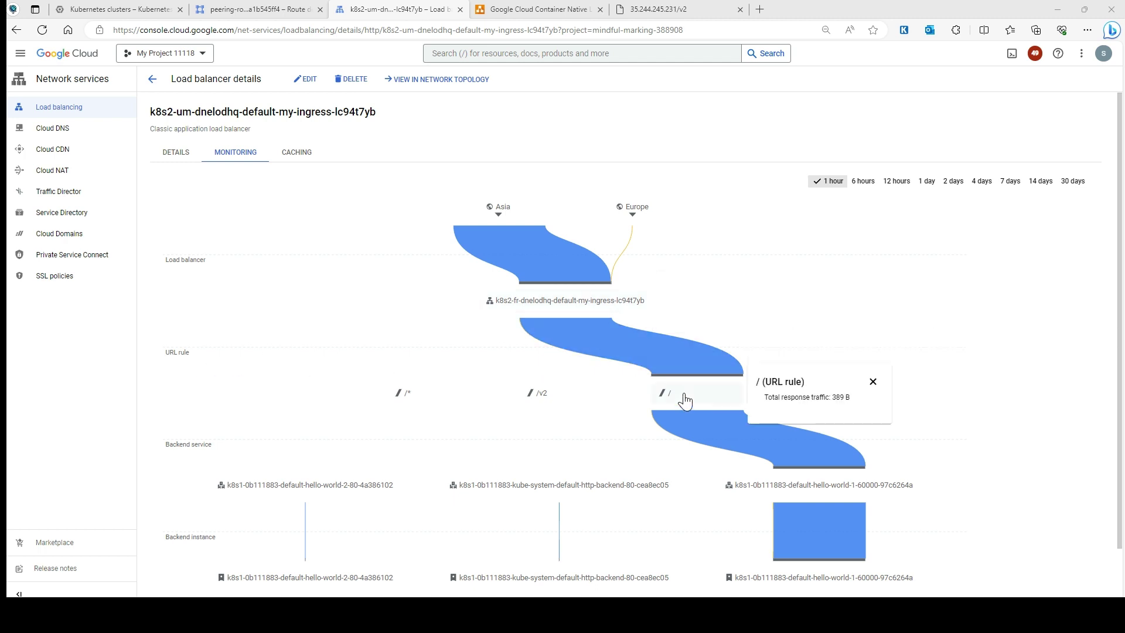
# Follow the flow to the hello-world-1 backend service and highlight its network endpoint group in the diagram.
pyautogui.scroll(-1, 686, 399)
pyautogui.click(757, 422)
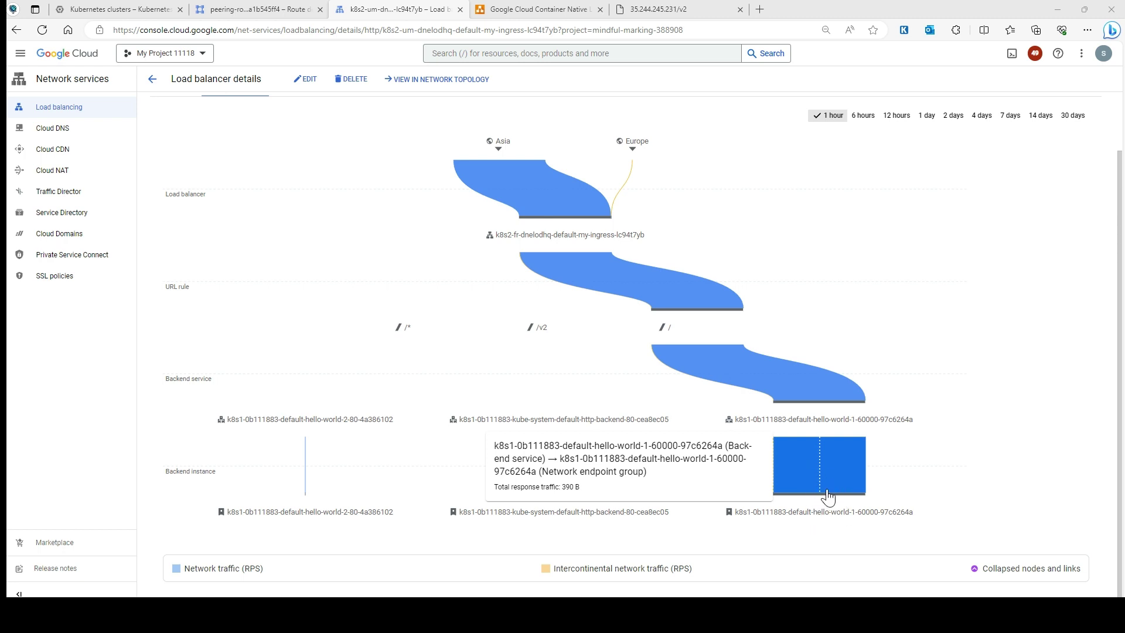
pyautogui.click(921, 518)
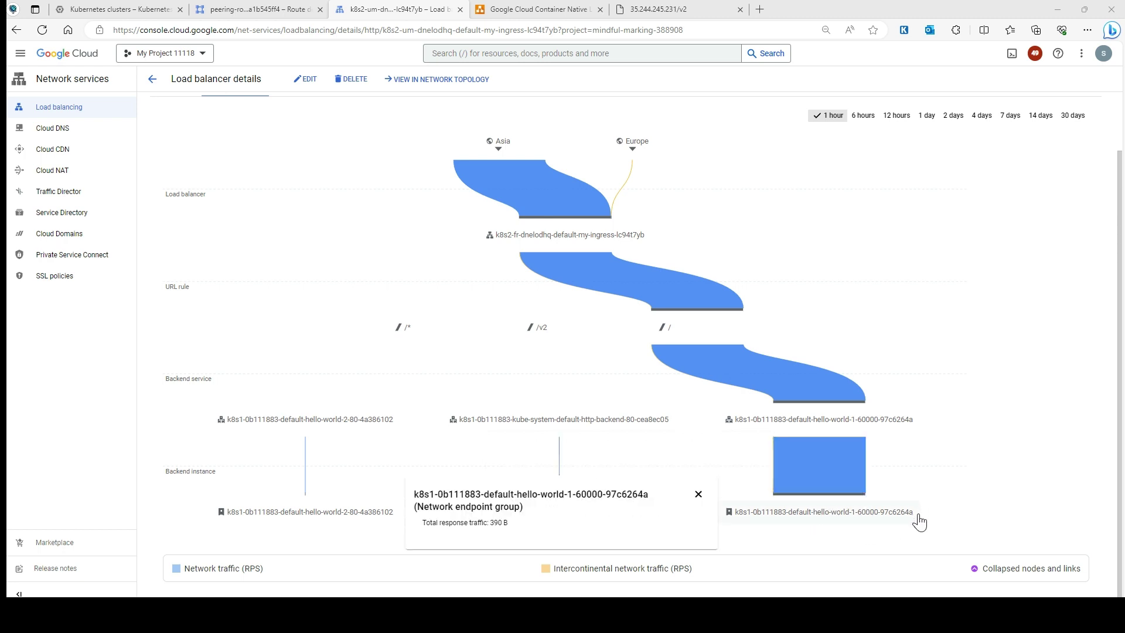
pyautogui.click(755, 520)
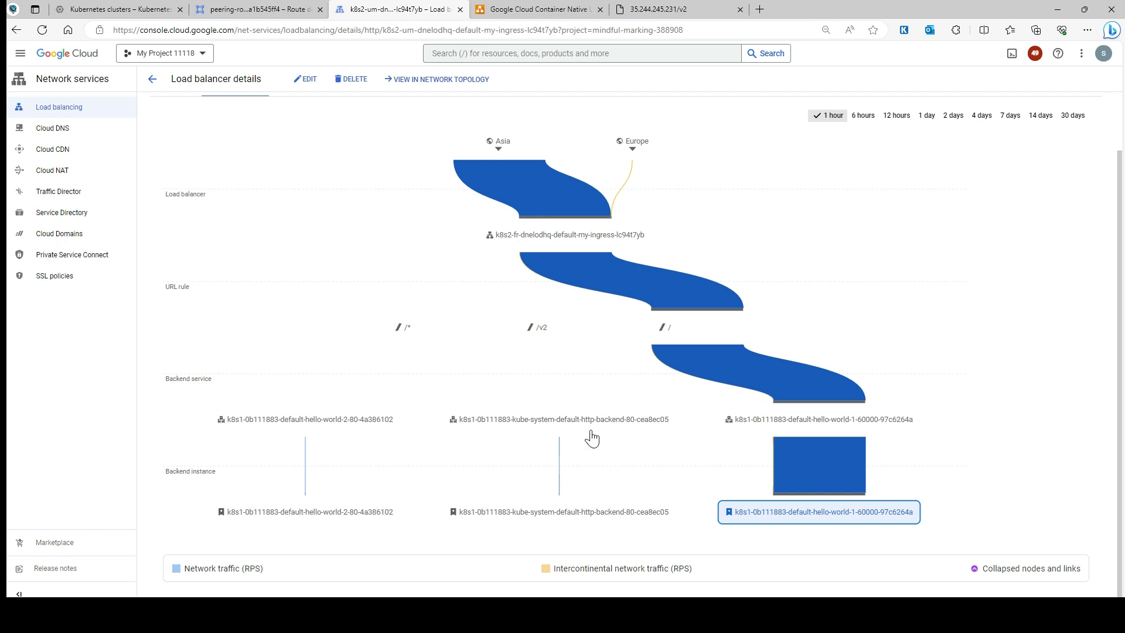
# Examine the highlighted traffic path from the sources down to the hello-world-1 network endpoint group.
pyautogui.click(588, 406)
pyautogui.scroll(1, 480, 417)
pyautogui.click(480, 418)
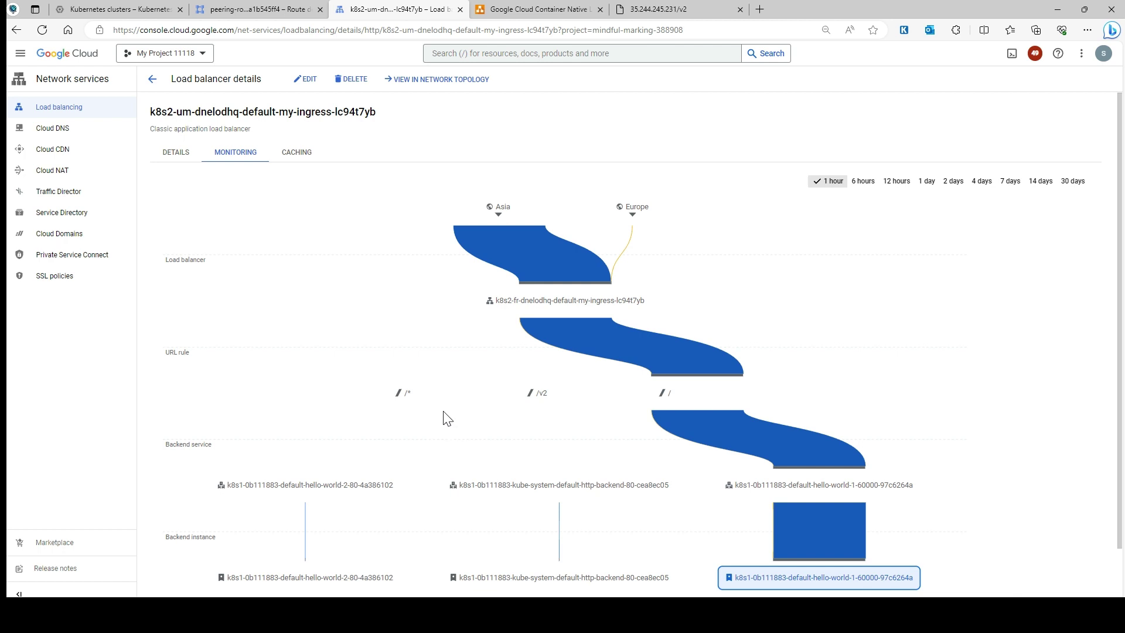
pyautogui.scroll(-1, 620, 462)
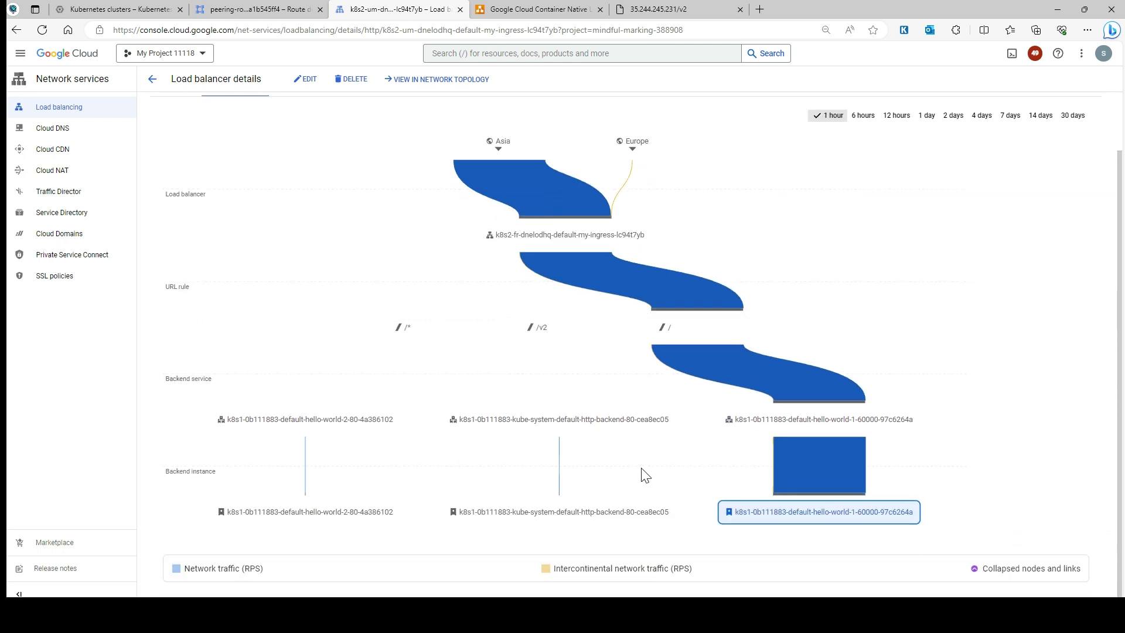
pyautogui.scroll(1, 645, 478)
pyautogui.scroll(-1, 639, 498)
pyautogui.click(732, 511)
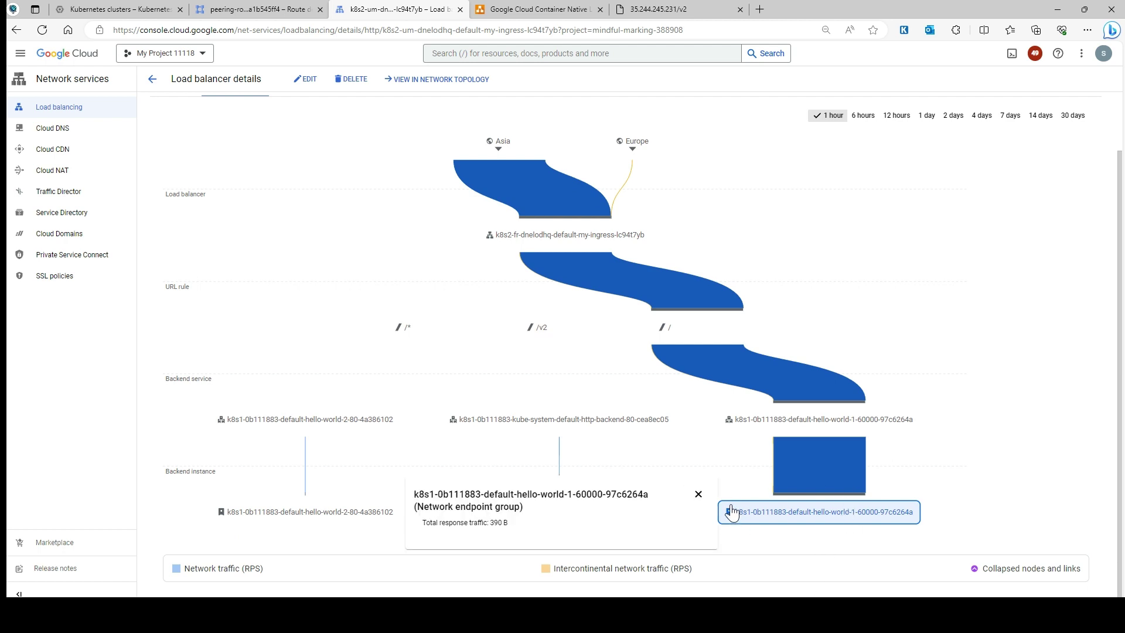
pyautogui.click(786, 583)
pyautogui.click(621, 231)
pyautogui.click(436, 444)
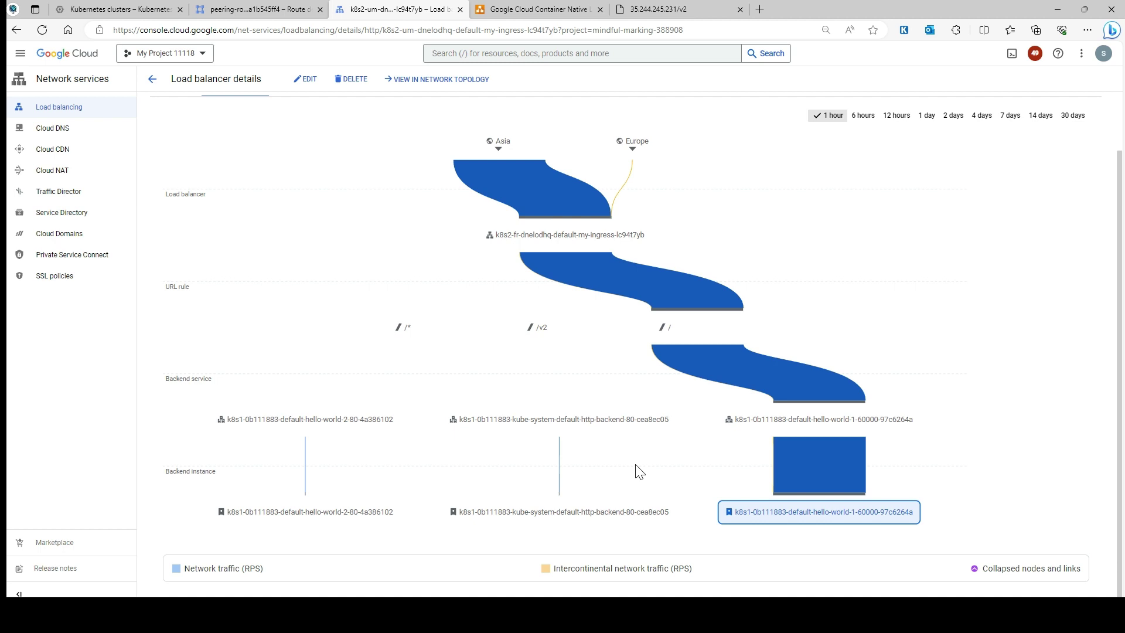
# Switch to the GCP-Container native load balancer board in Microsoft Whiteboard and bring both load balancing diagrams into view.
pyautogui.moveTo(755, 403)
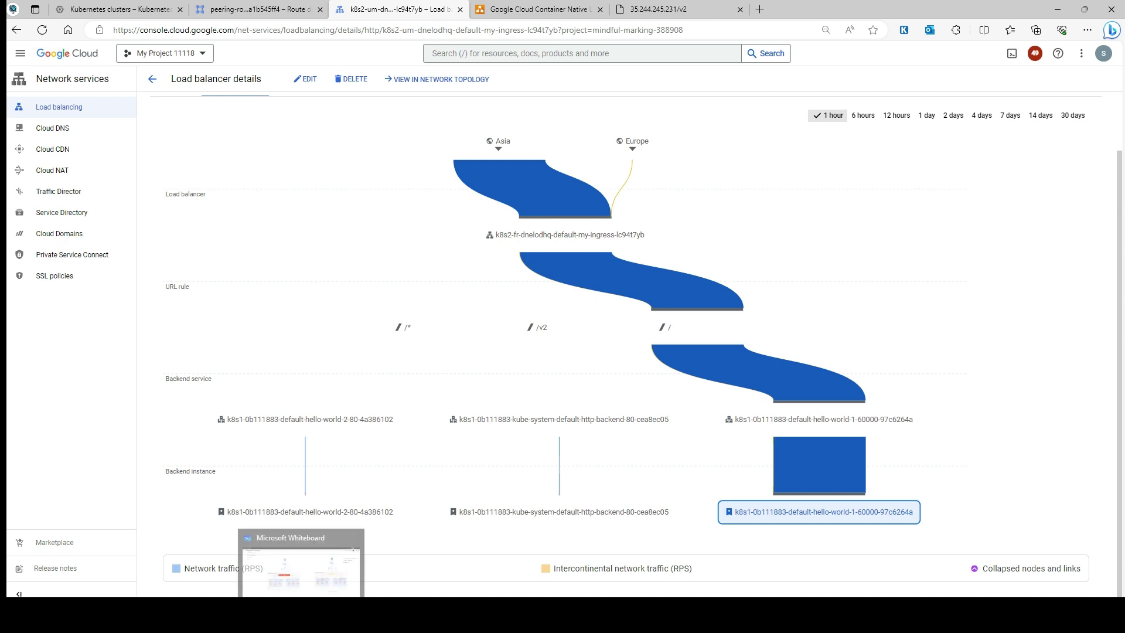
pyautogui.click(284, 578)
pyautogui.scroll(2, 479, 450)
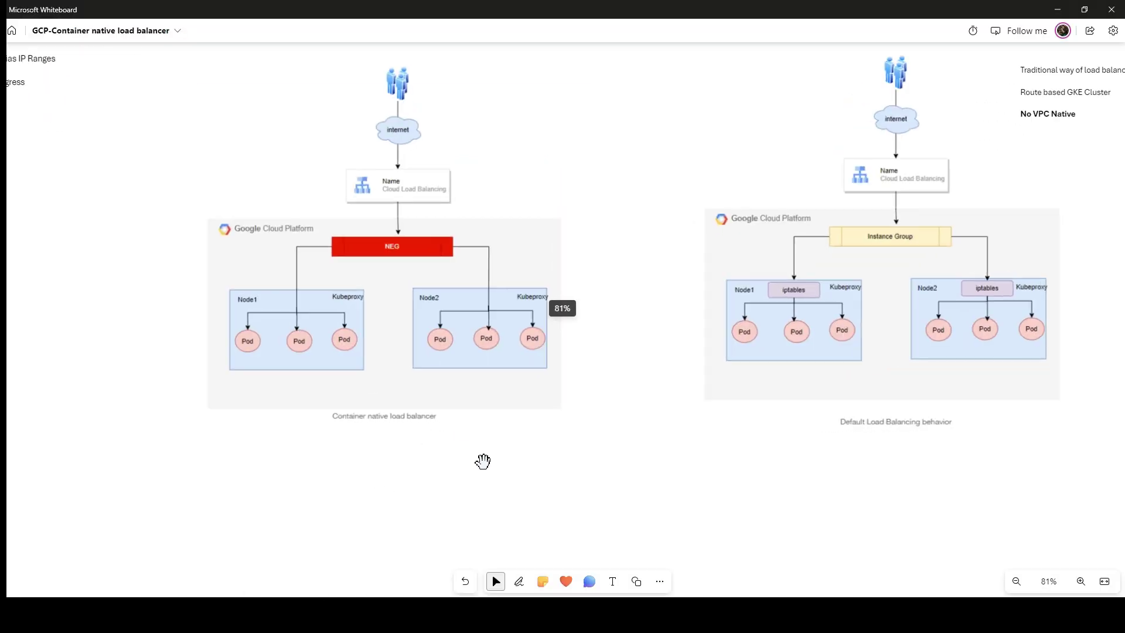
pyautogui.scroll(1, 170, 457)
pyautogui.moveTo(165, 464); pyautogui.dragTo(171, 493)
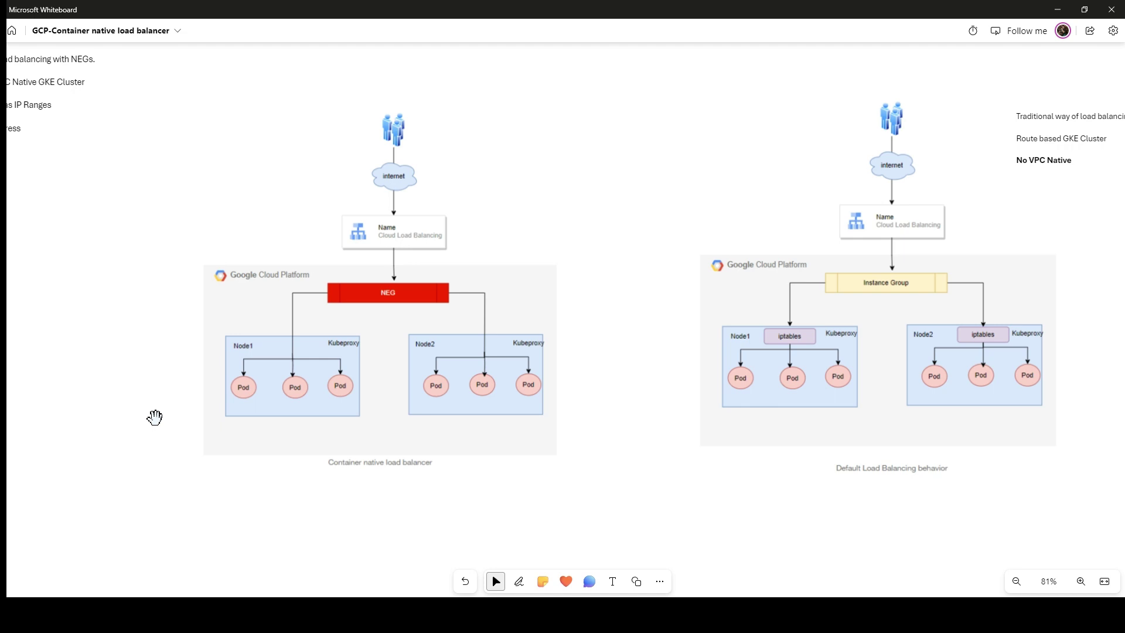
# With the red pen, draw a box labelled NEG beside the container native diagram and a line from it to a larger box below.
pyautogui.click(519, 582)
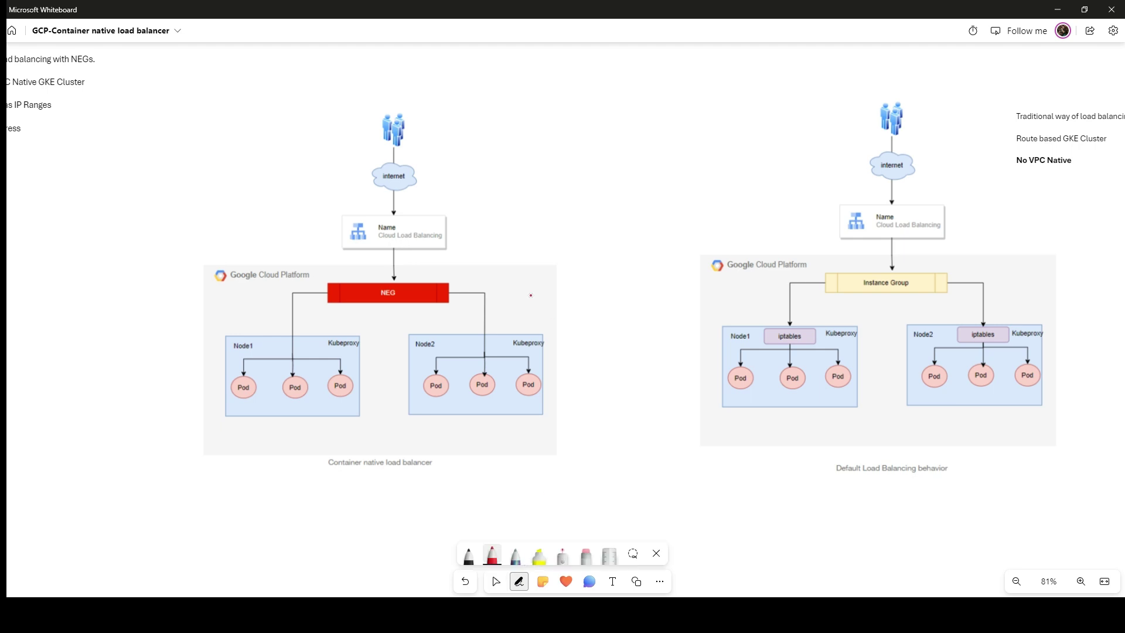
pyautogui.moveTo(507, 286)
pyautogui.mouseDown()
pyautogui.moveTo(565, 285)
pyautogui.moveTo(574, 315)
pyautogui.moveTo(504, 316)
pyautogui.mouseUp()
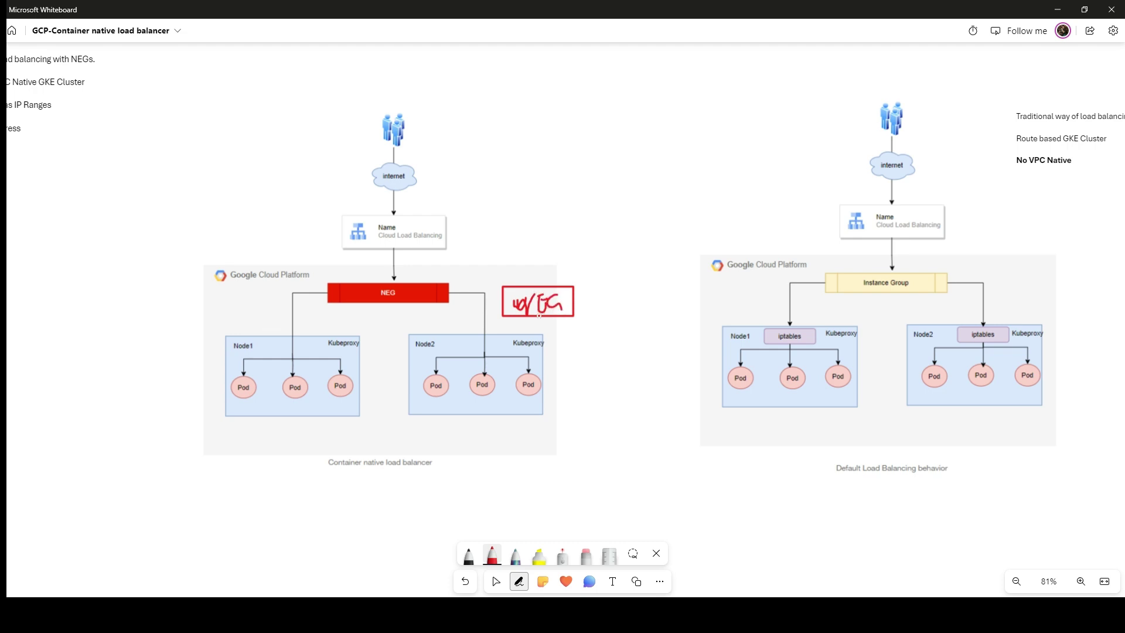
pyautogui.moveTo(539, 316)
pyautogui.mouseDown()
pyautogui.moveTo(630, 459)
pyautogui.moveTo(742, 466)
pyautogui.moveTo(655, 520)
pyautogui.moveTo(598, 460)
pyautogui.mouseUp()
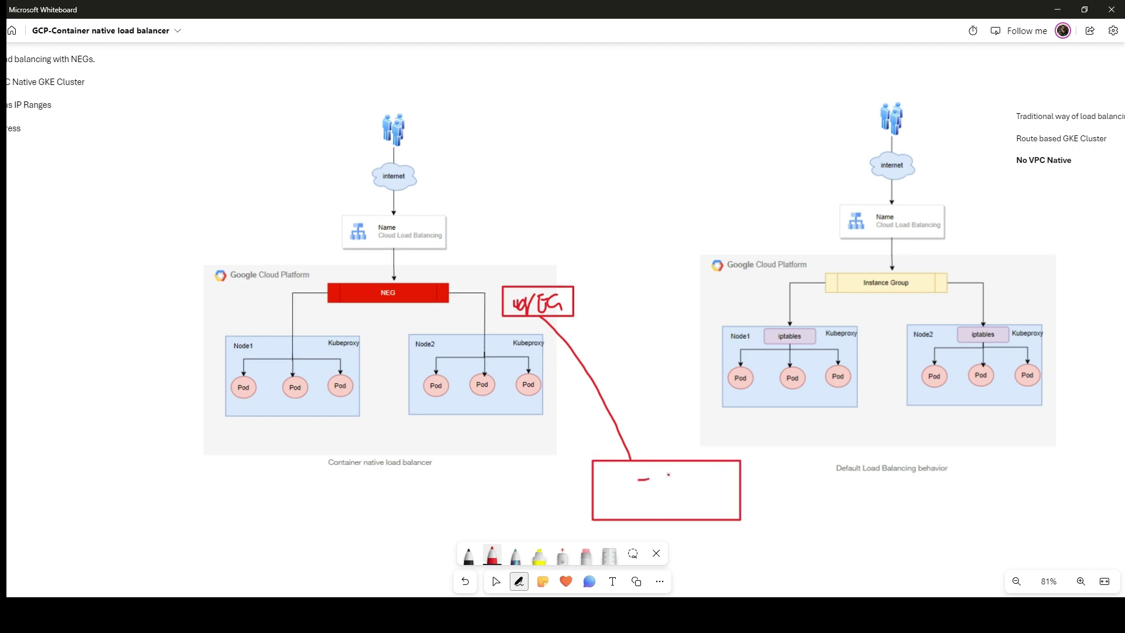